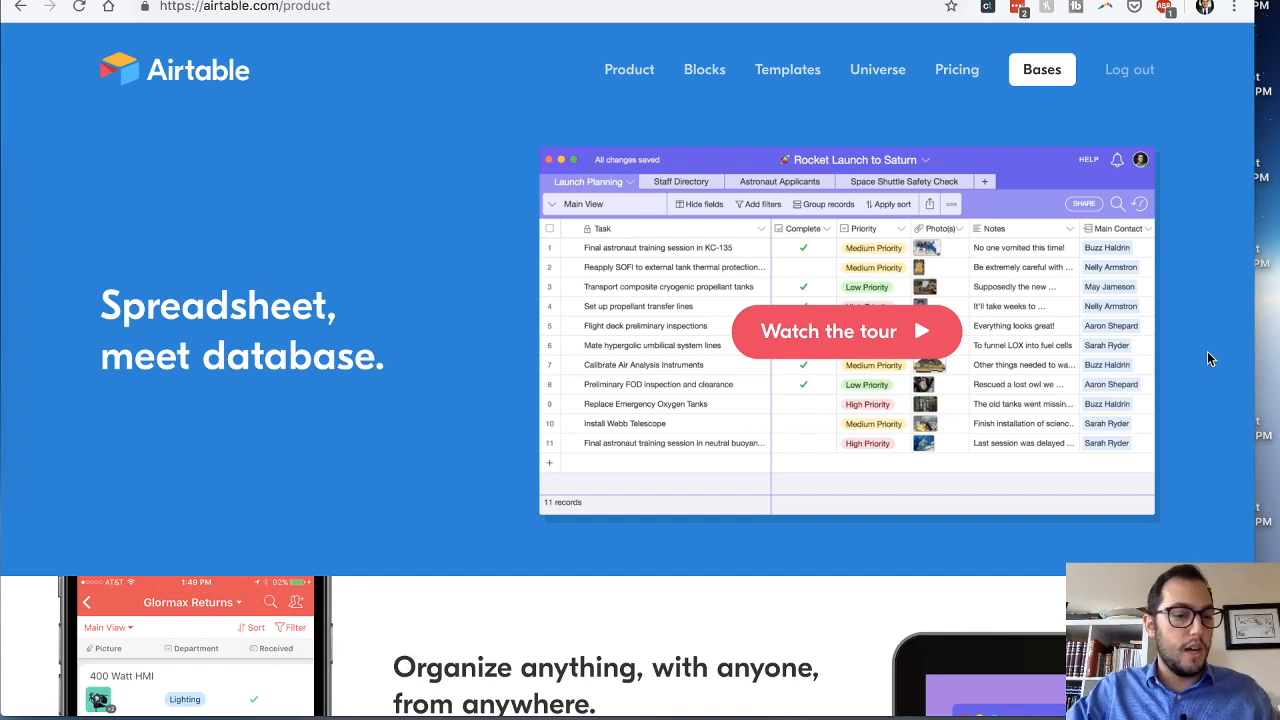
Step: Examine the Airtable product page's sections on mobile apps, field types, views including the Grid view example, linked records and integrations
{"action": "scroll", "coordinate": [1208, 358], "scroll_direction": "down", "scroll_amount": 5}
{"action": "scroll", "coordinate": [1208, 358], "scroll_direction": "down", "scroll_amount": 3}
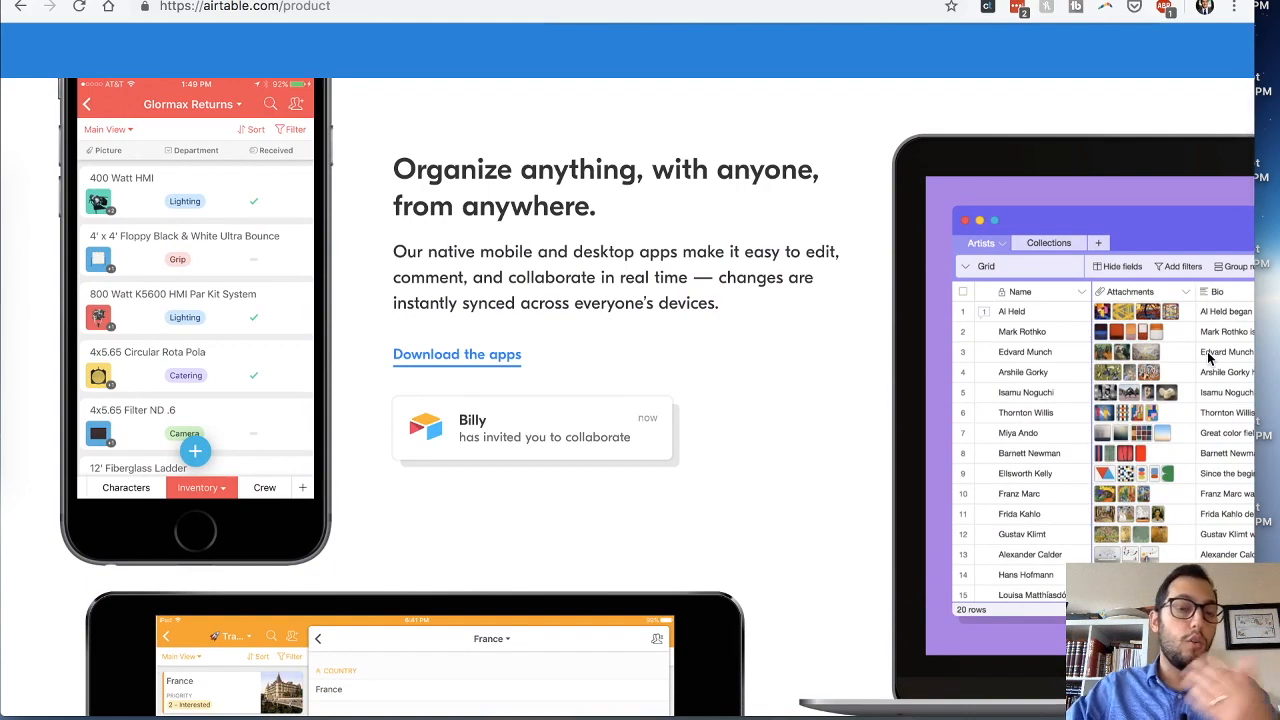
{"action": "scroll", "coordinate": [1208, 358], "scroll_direction": "down", "scroll_amount": 4}
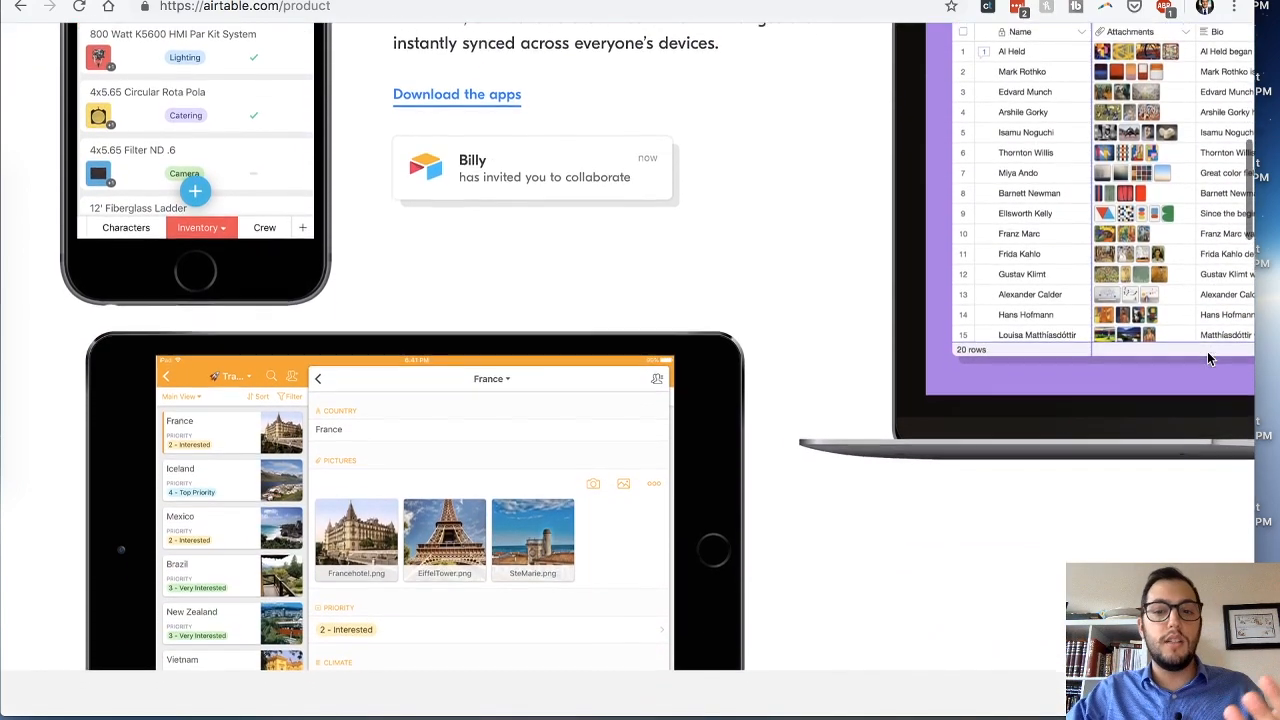
{"action": "scroll", "coordinate": [1208, 358], "scroll_direction": "down", "scroll_amount": 3}
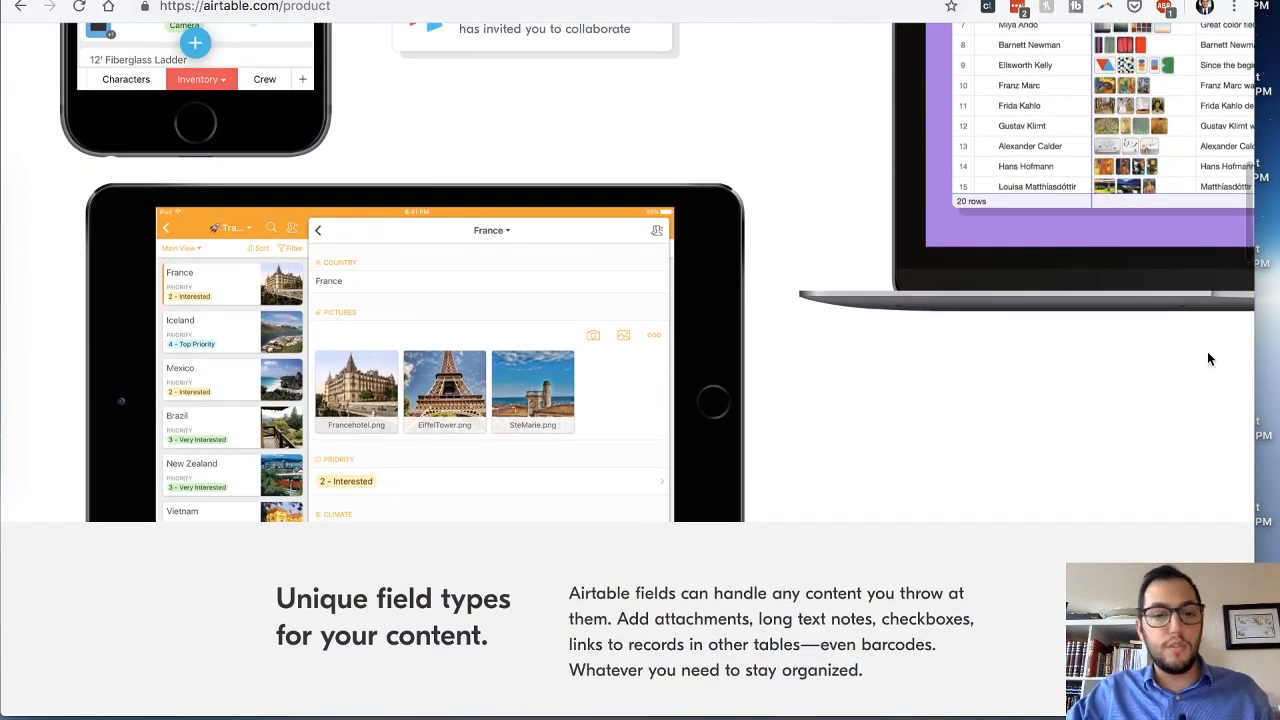
{"action": "scroll", "coordinate": [1208, 358], "scroll_direction": "down", "scroll_amount": 8}
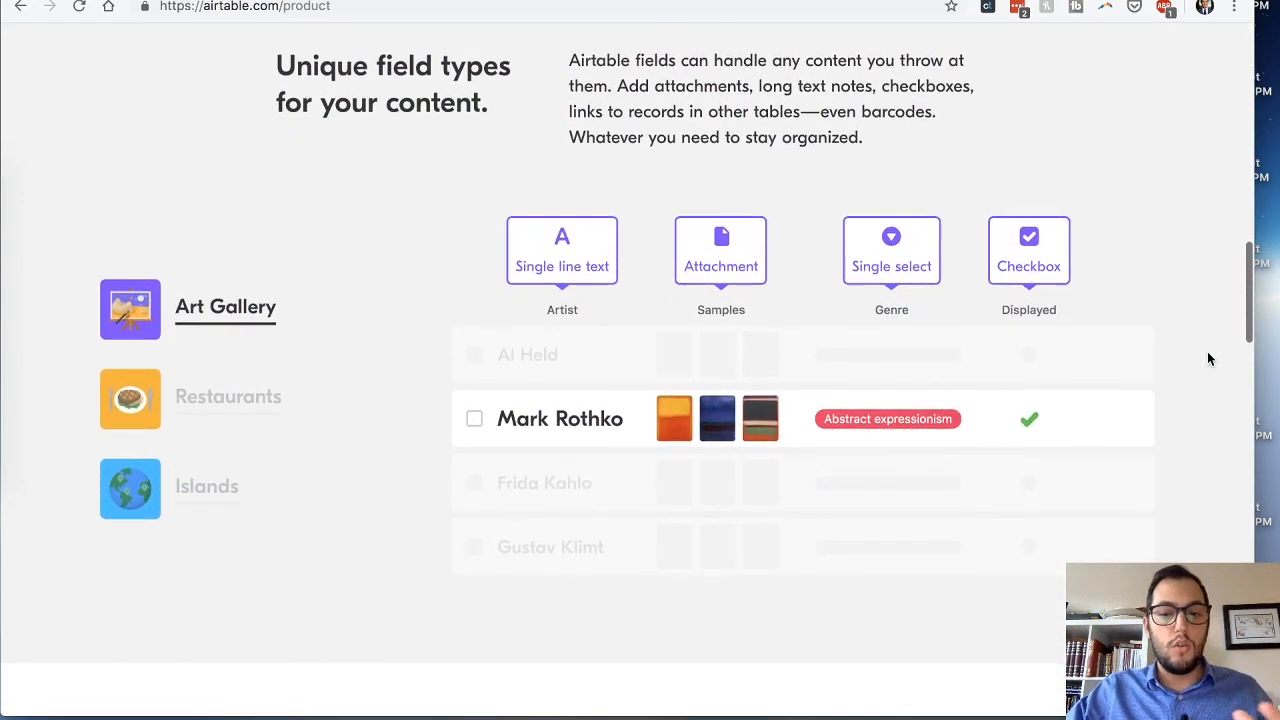
{"action": "scroll", "coordinate": [1207, 358], "scroll_direction": "down", "scroll_amount": 4}
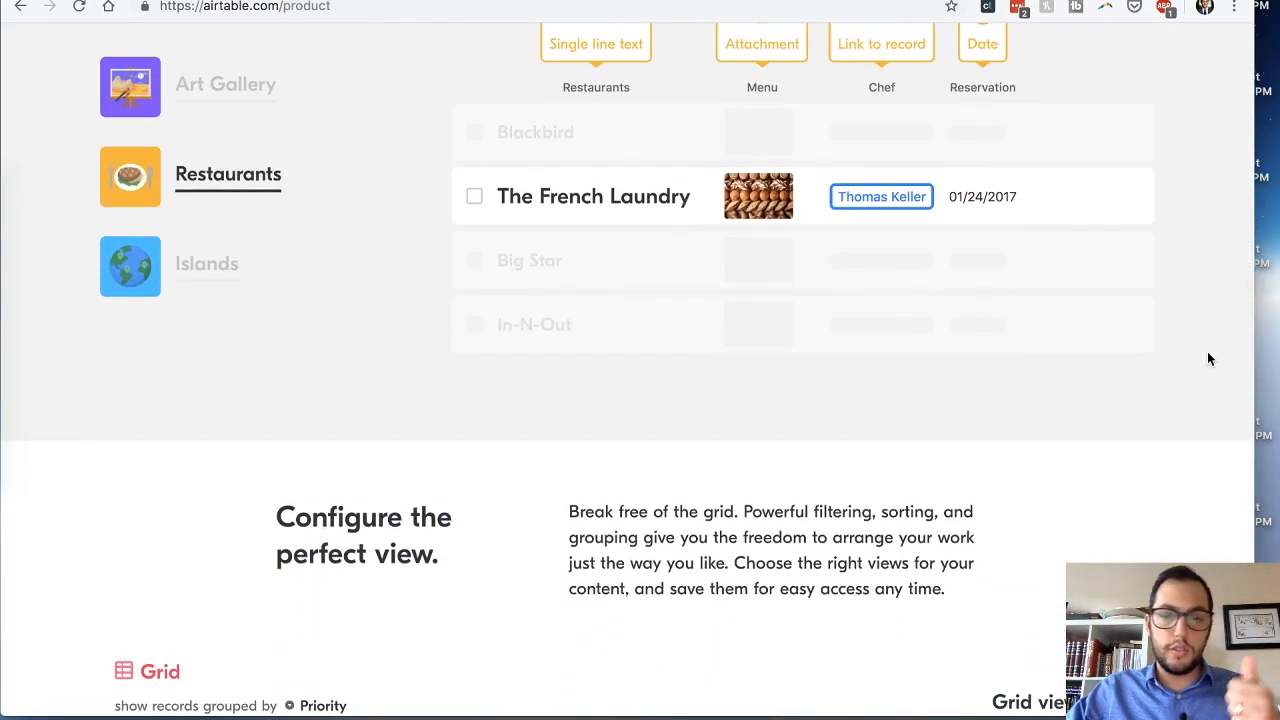
{"action": "scroll", "coordinate": [1208, 358], "scroll_direction": "down", "scroll_amount": 8}
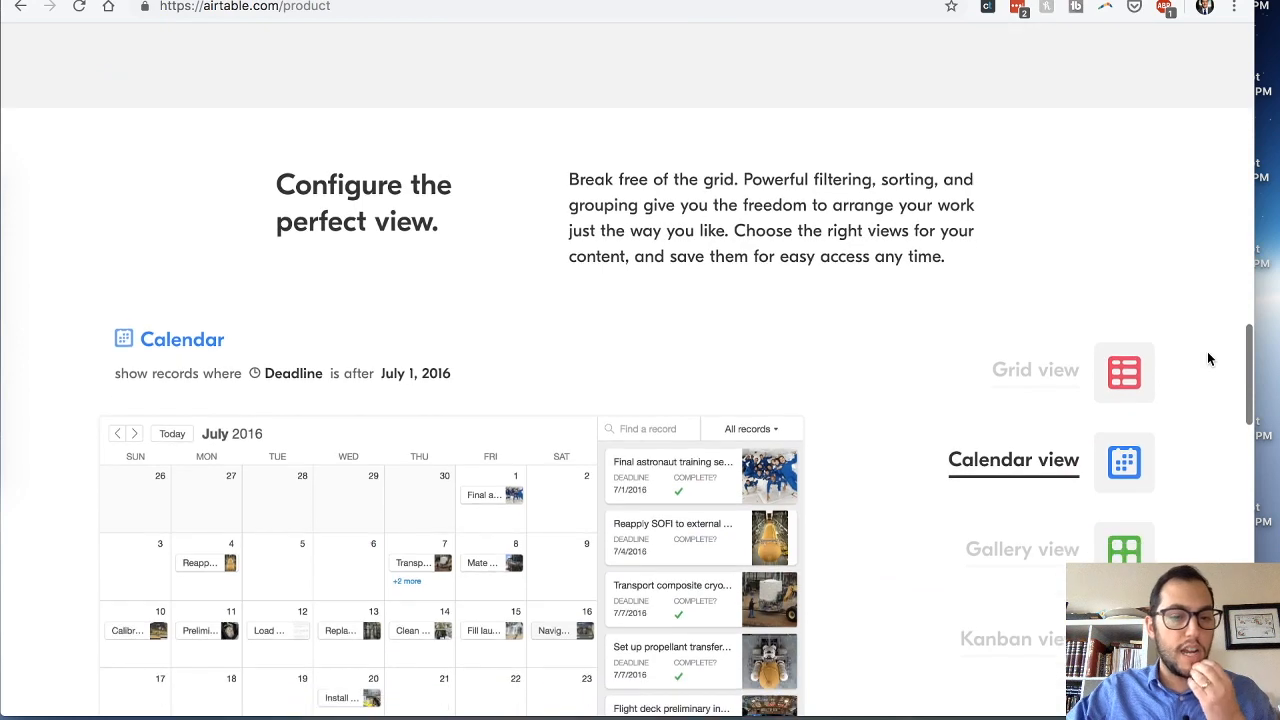
{"action": "left_click", "coordinate": [1040, 212]}
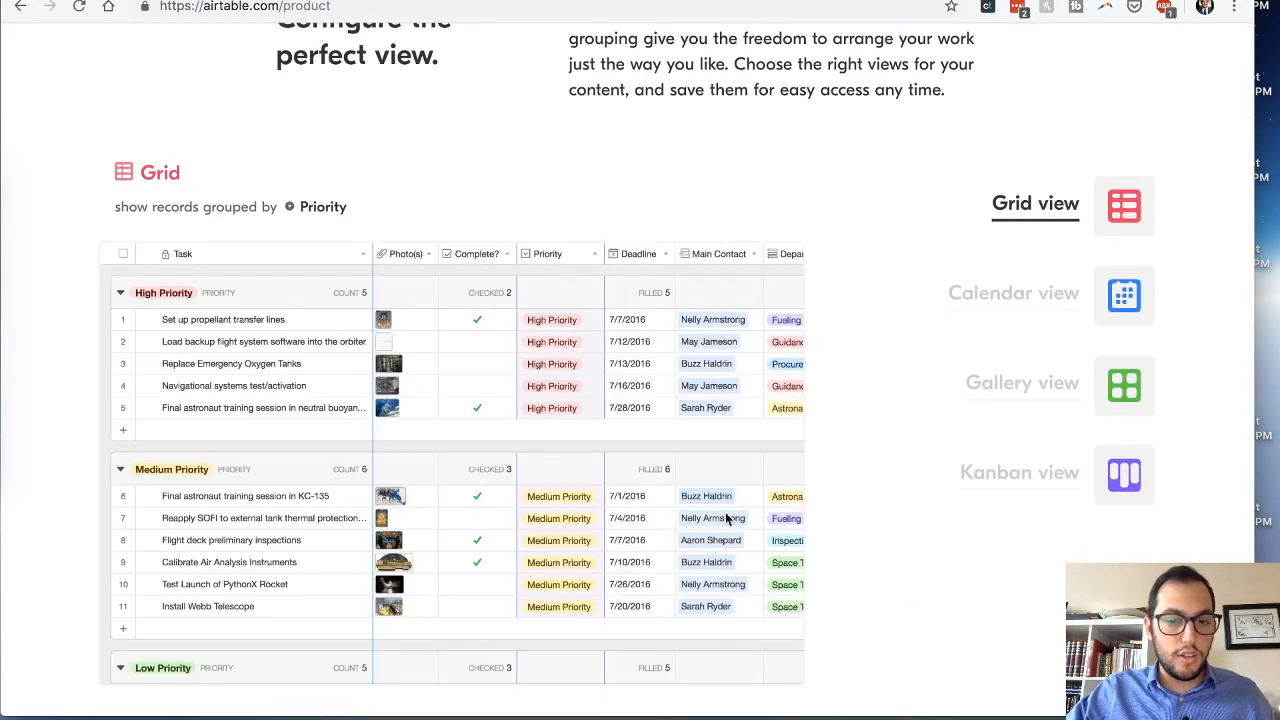
{"action": "scroll", "coordinate": [853, 613], "scroll_direction": "down", "scroll_amount": 1}
{"action": "scroll", "coordinate": [854, 613], "scroll_direction": "down", "scroll_amount": 10}
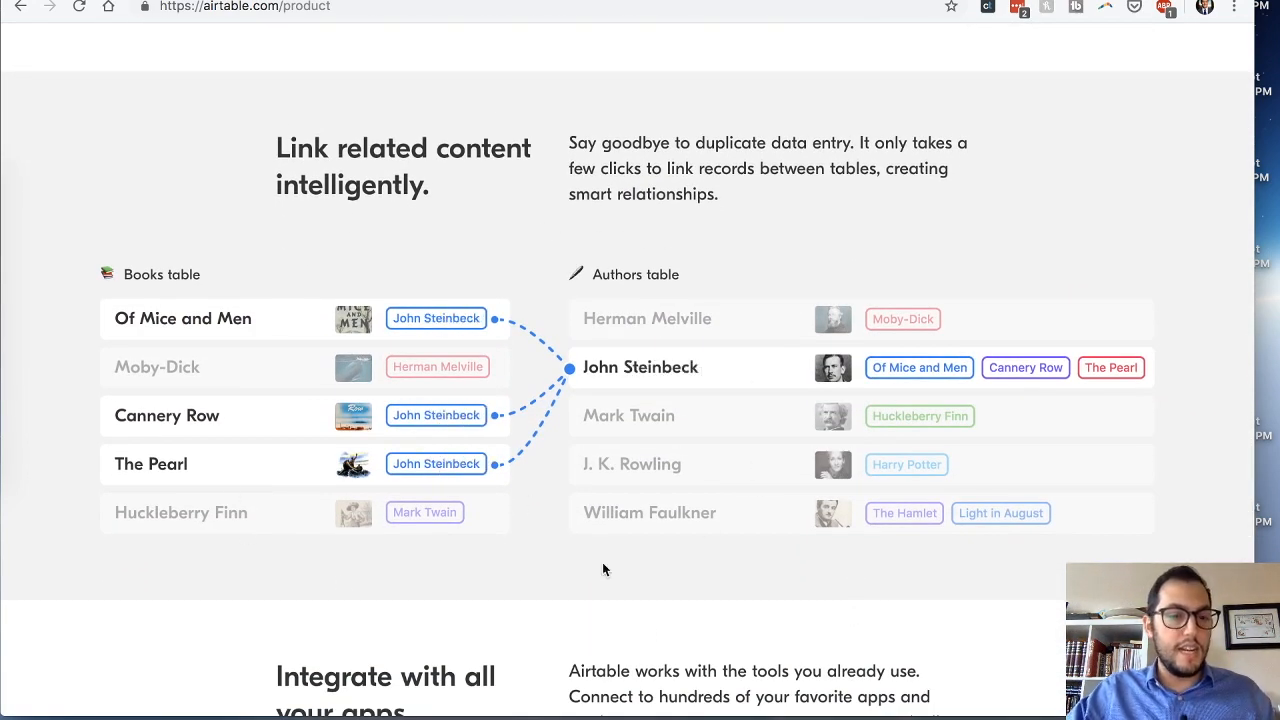
{"action": "scroll", "coordinate": [620, 645], "scroll_direction": "down", "scroll_amount": 5}
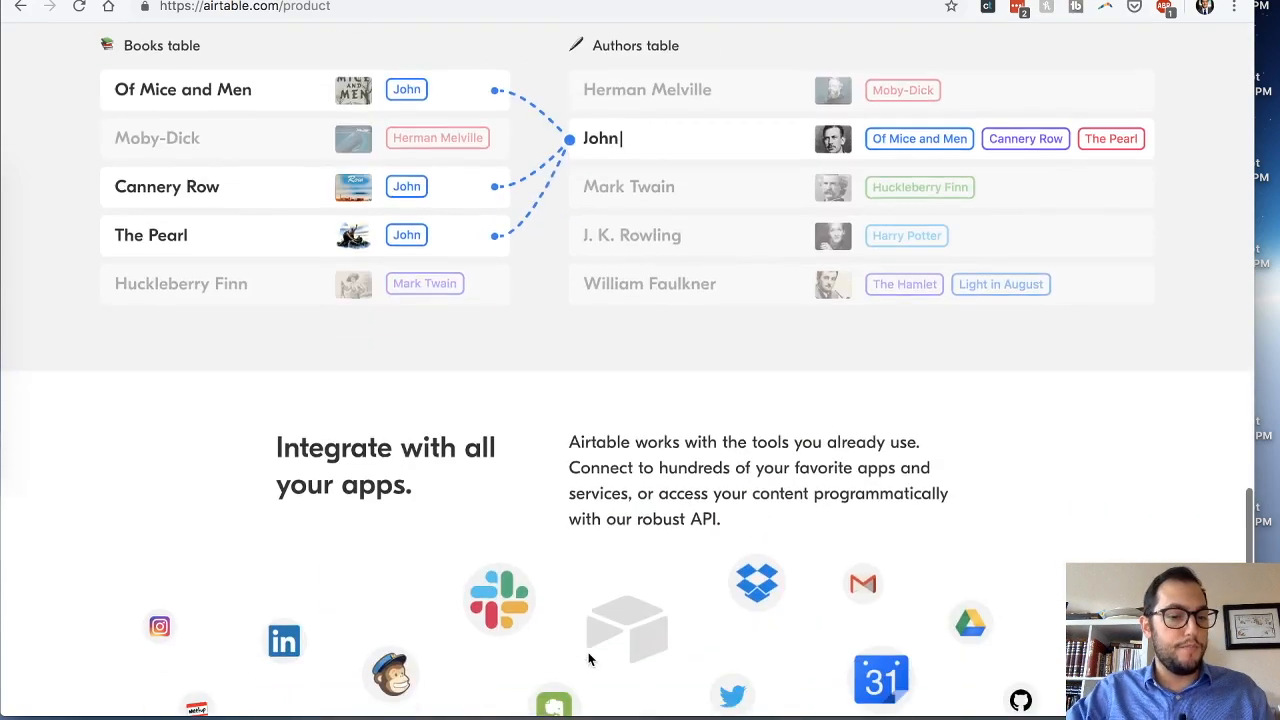
{"action": "scroll", "coordinate": [588, 658], "scroll_direction": "up", "scroll_amount": 7}
{"action": "scroll", "coordinate": [588, 658], "scroll_direction": "up", "scroll_amount": 20}
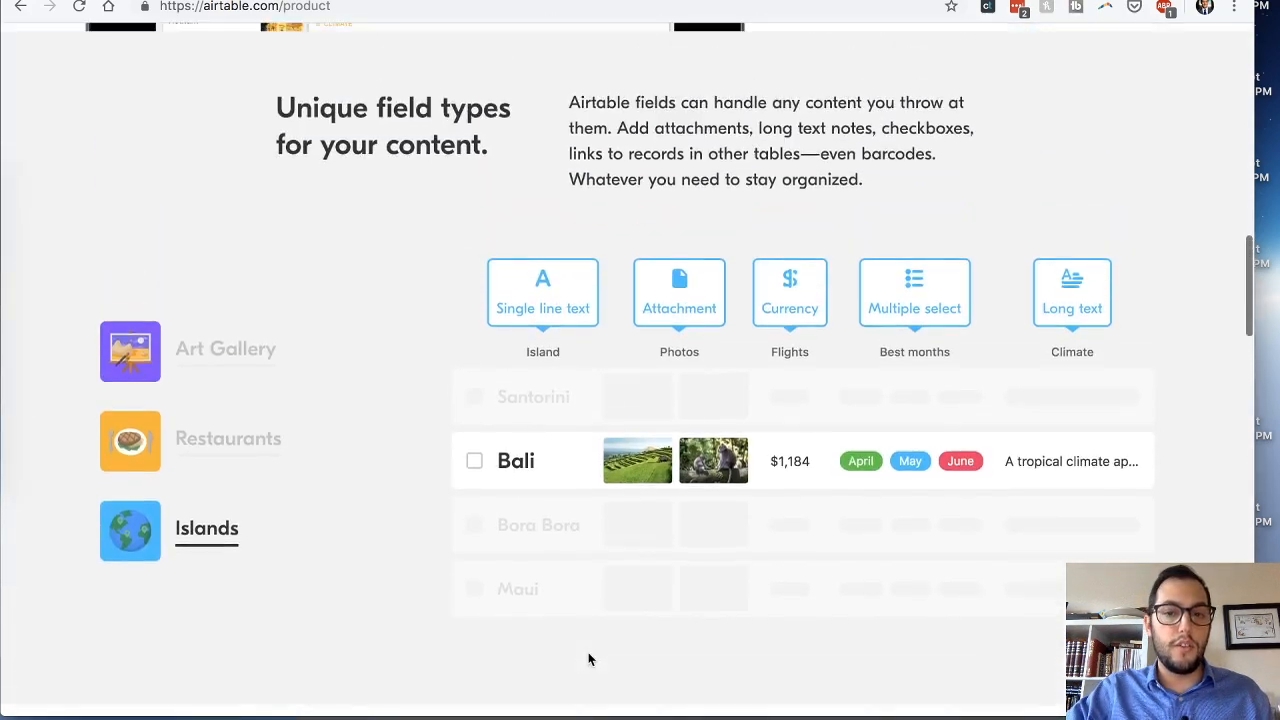
{"action": "scroll", "coordinate": [588, 652], "scroll_direction": "up", "scroll_amount": 5}
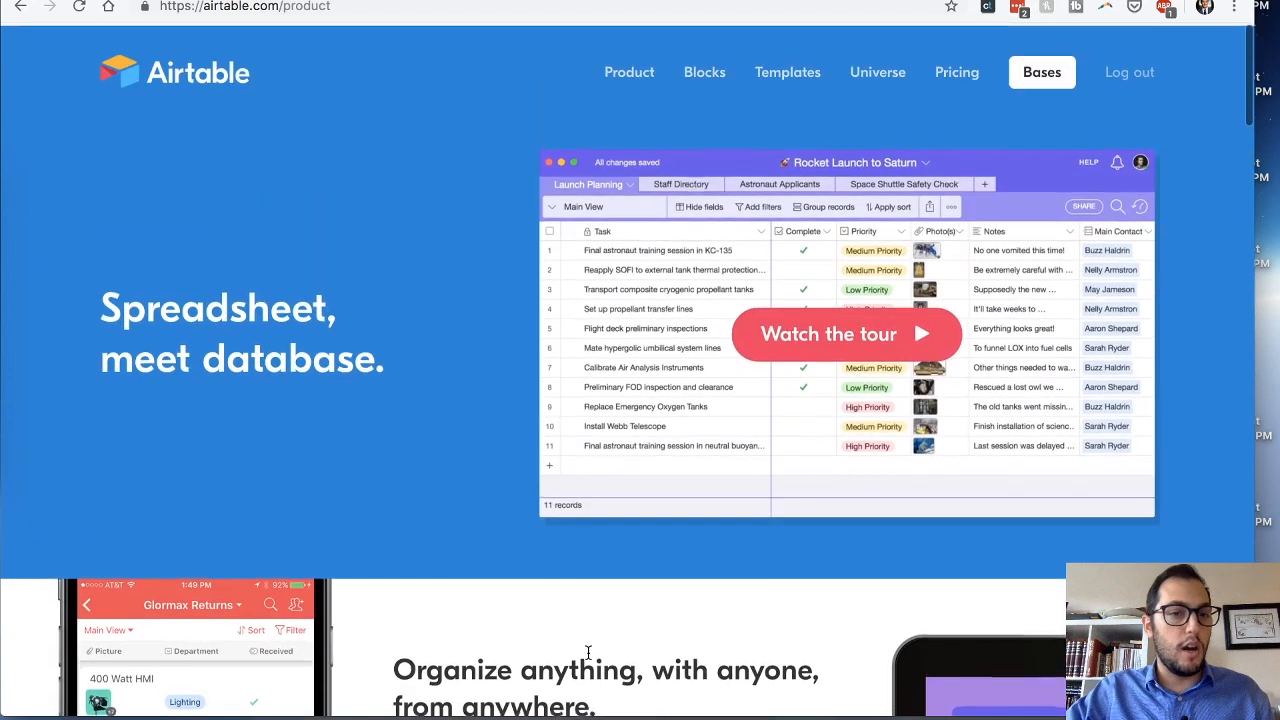
Step: Switch to the Event Management base and look over the Projects table, its available views and its fields
{"action": "key", "text": "ctrl+Tab"}
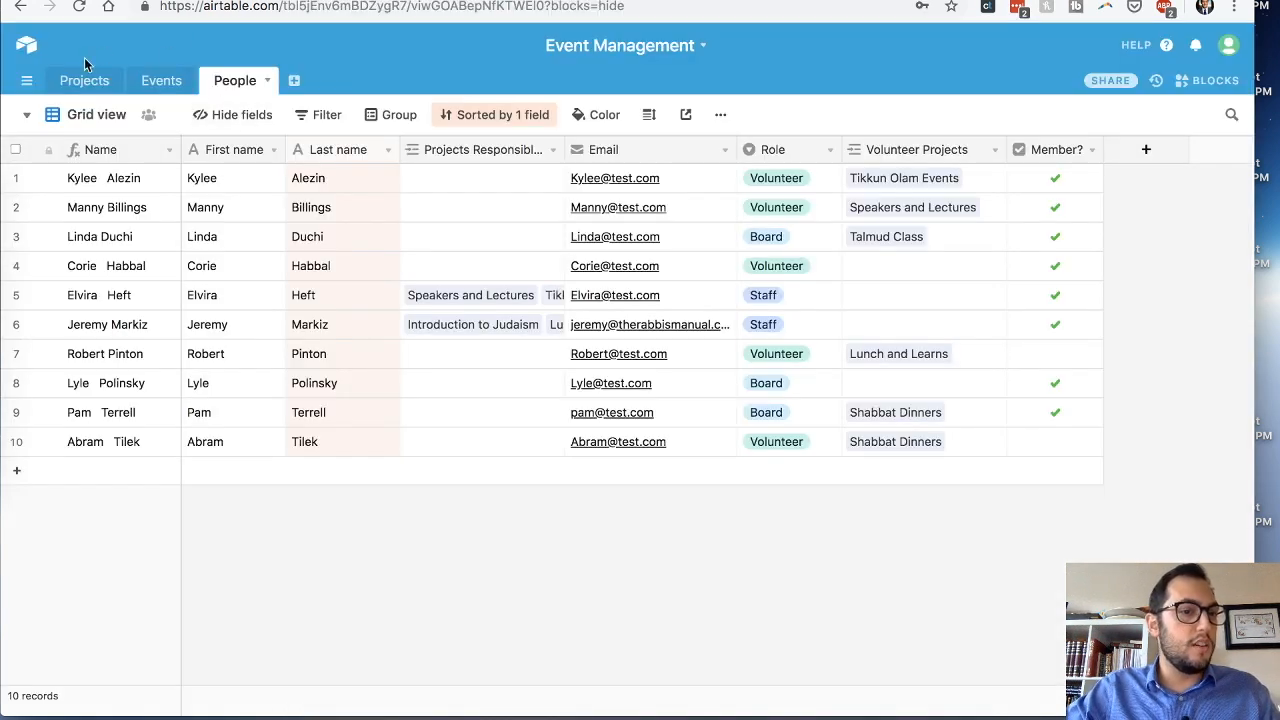
{"action": "left_click", "coordinate": [72, 81]}
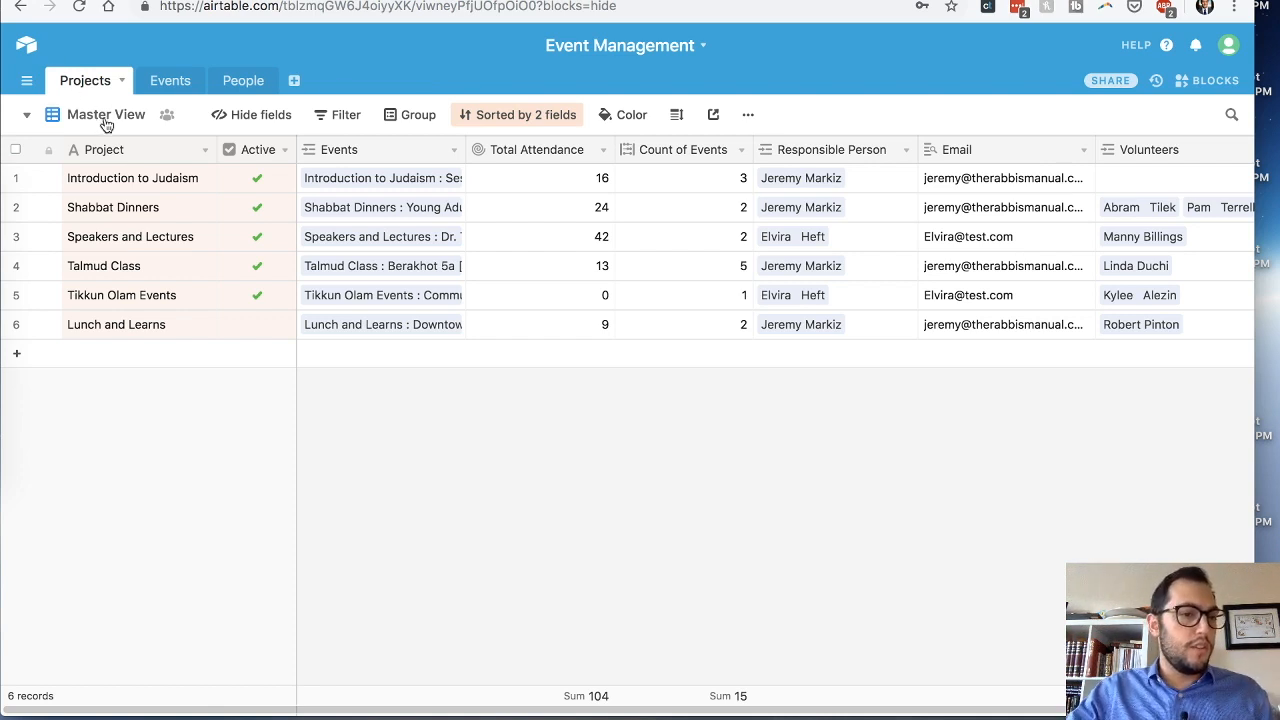
{"action": "left_click", "coordinate": [52, 116]}
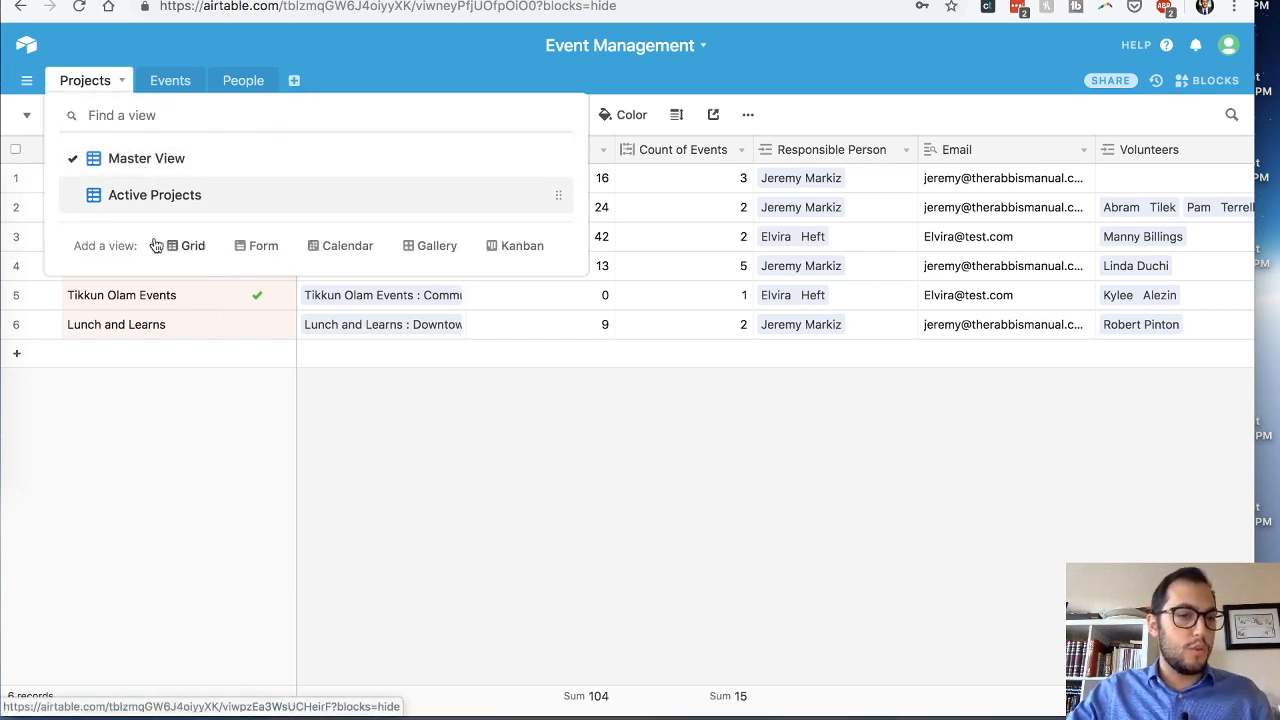
{"action": "left_click", "coordinate": [364, 491]}
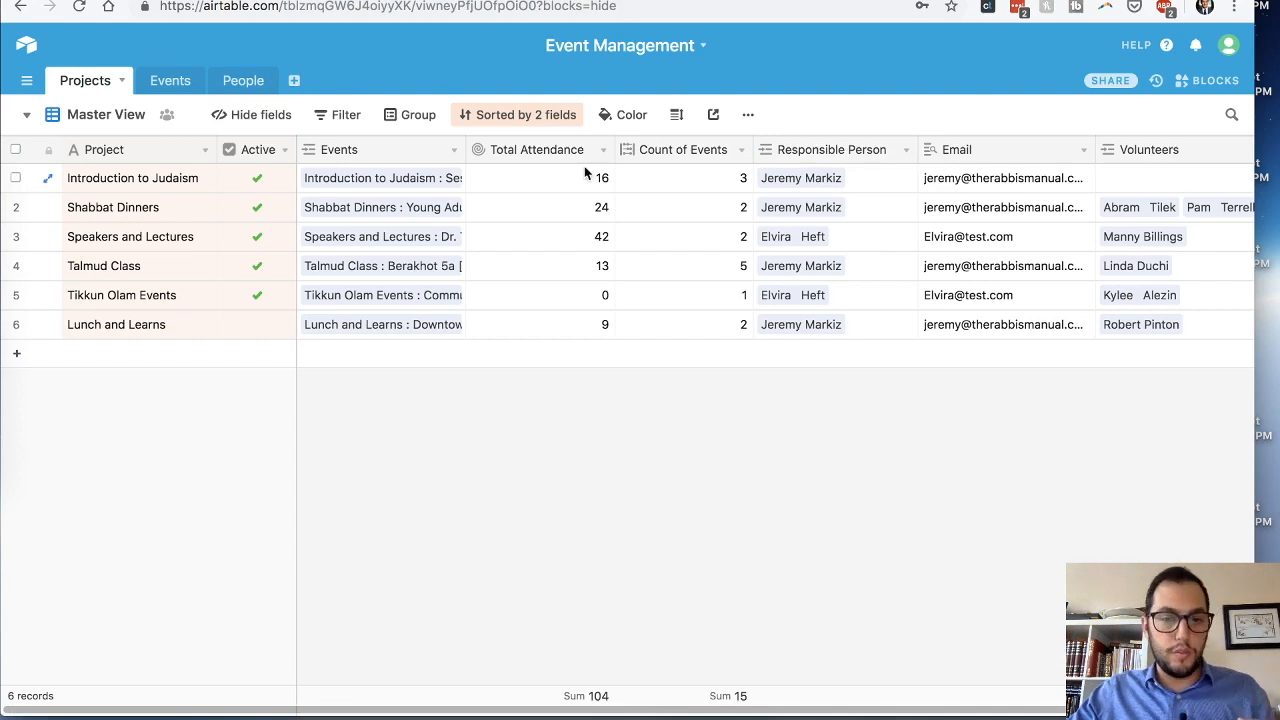
{"action": "scroll", "coordinate": [643, 306], "scroll_direction": "right", "scroll_amount": 3}
{"action": "scroll", "coordinate": [643, 306], "scroll_direction": "left", "scroll_amount": 3}
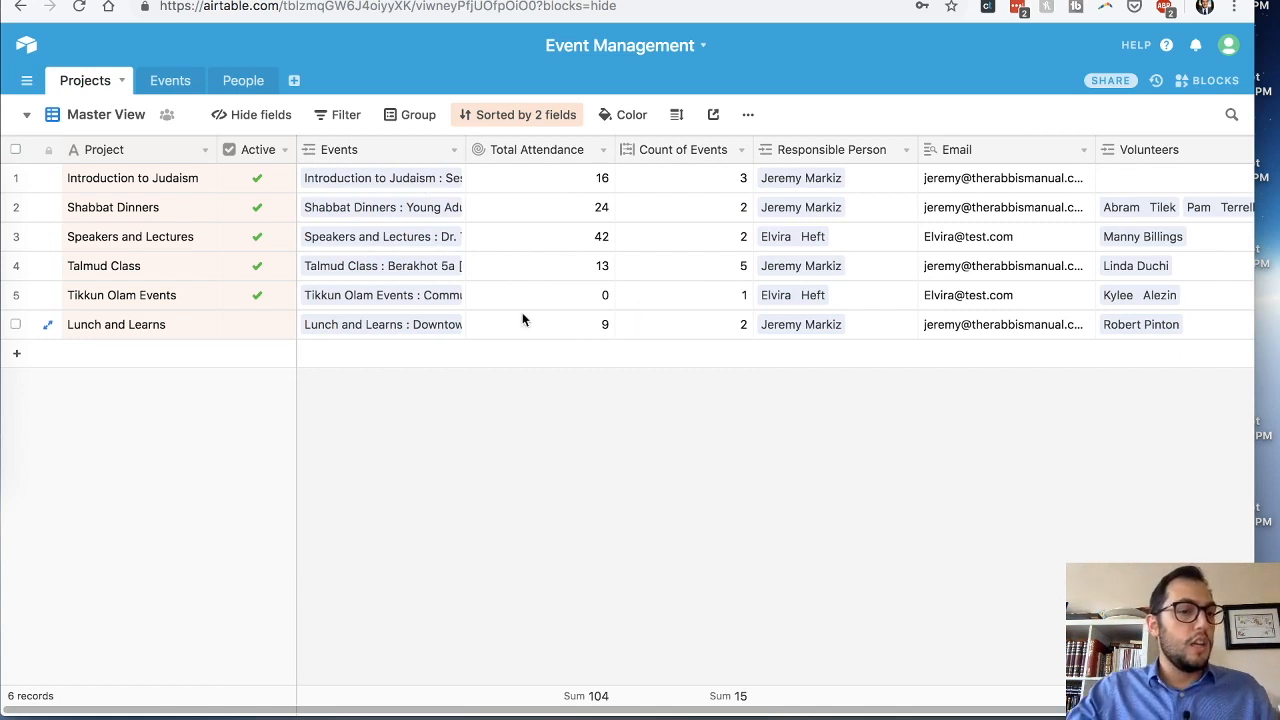
Step: Rebuild the Projects table's sort from scratch: Active from checked to unchecked, followed by Project A → Z
{"action": "left_click", "coordinate": [547, 119]}
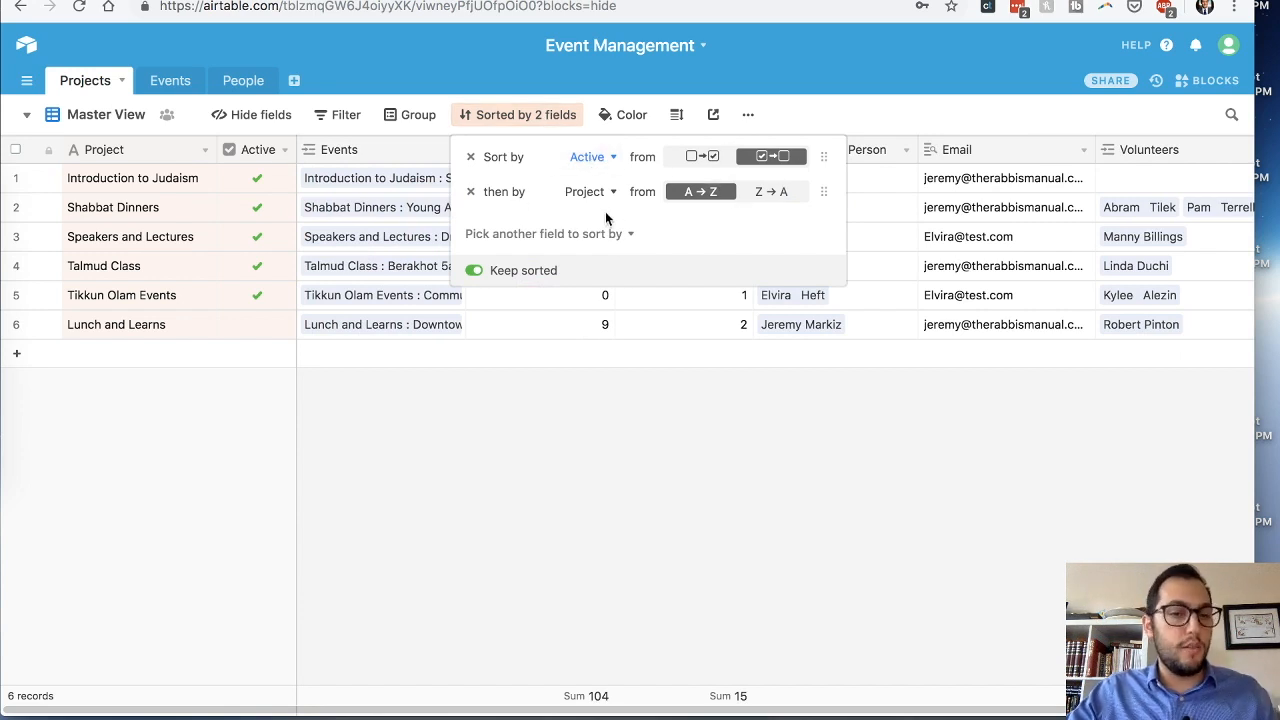
{"action": "left_click", "coordinate": [470, 157]}
{"action": "left_click", "coordinate": [472, 159]}
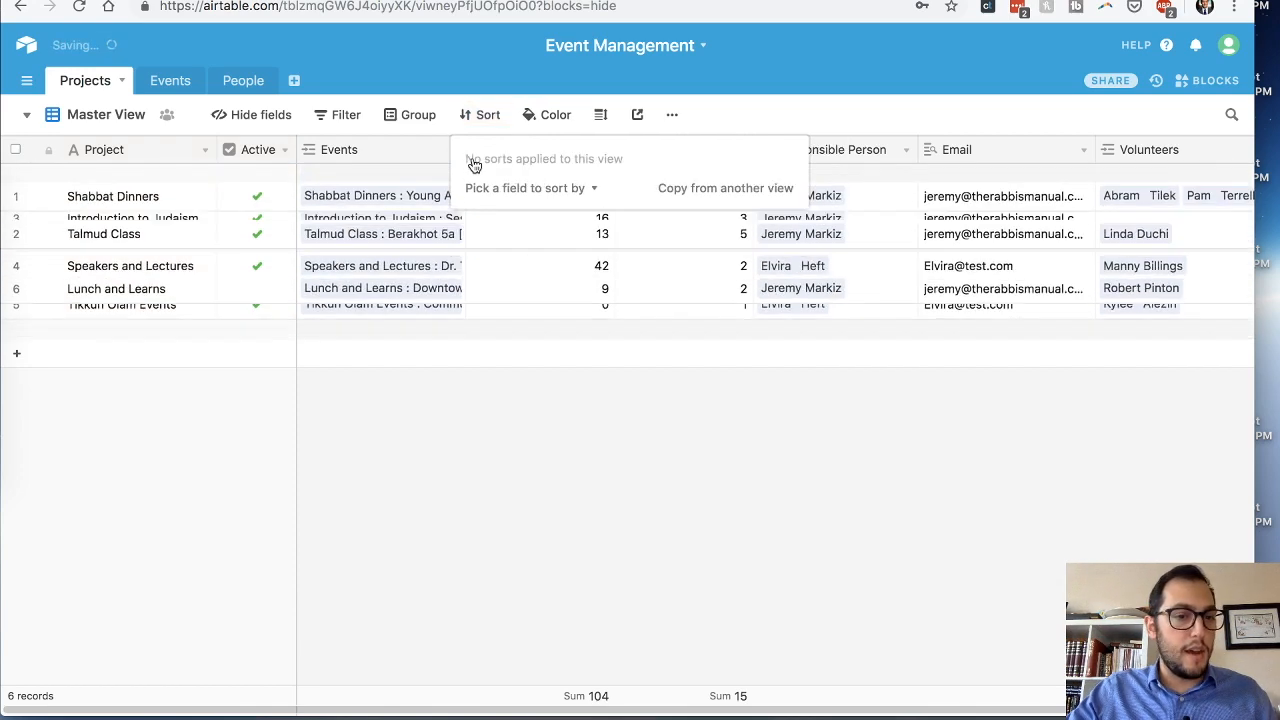
{"action": "left_click", "coordinate": [512, 188]}
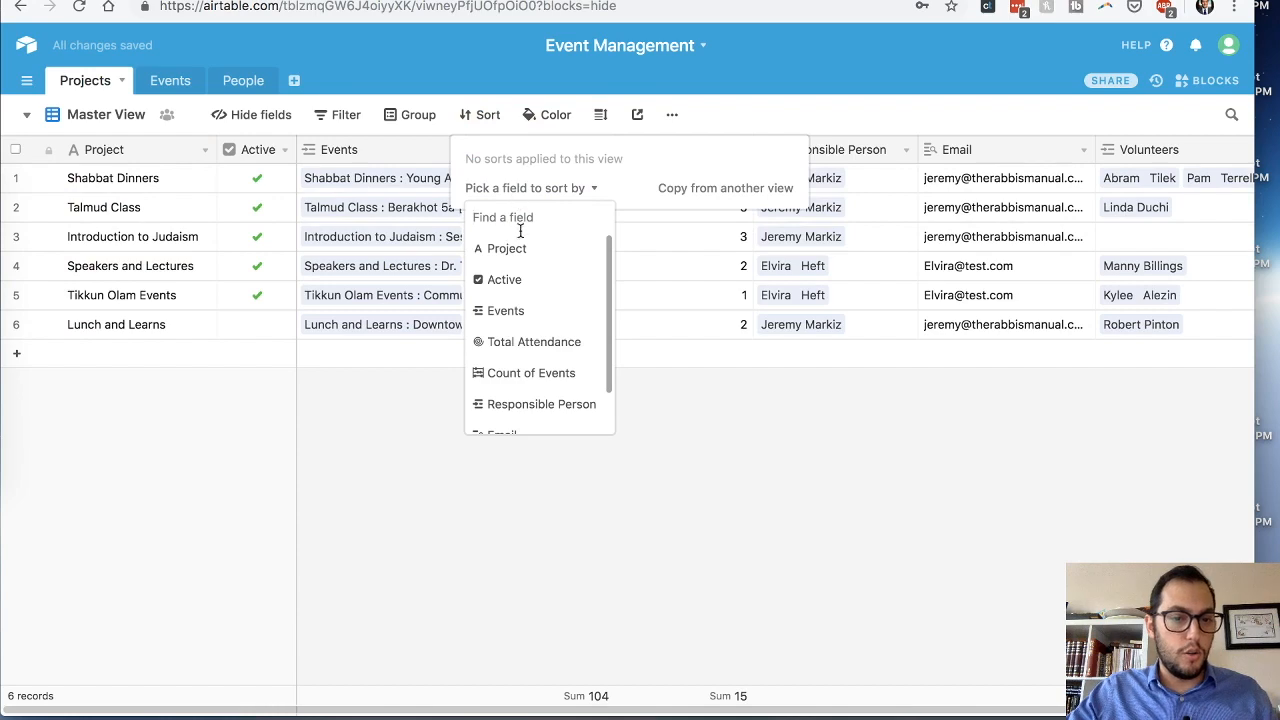
{"action": "left_click", "coordinate": [515, 278]}
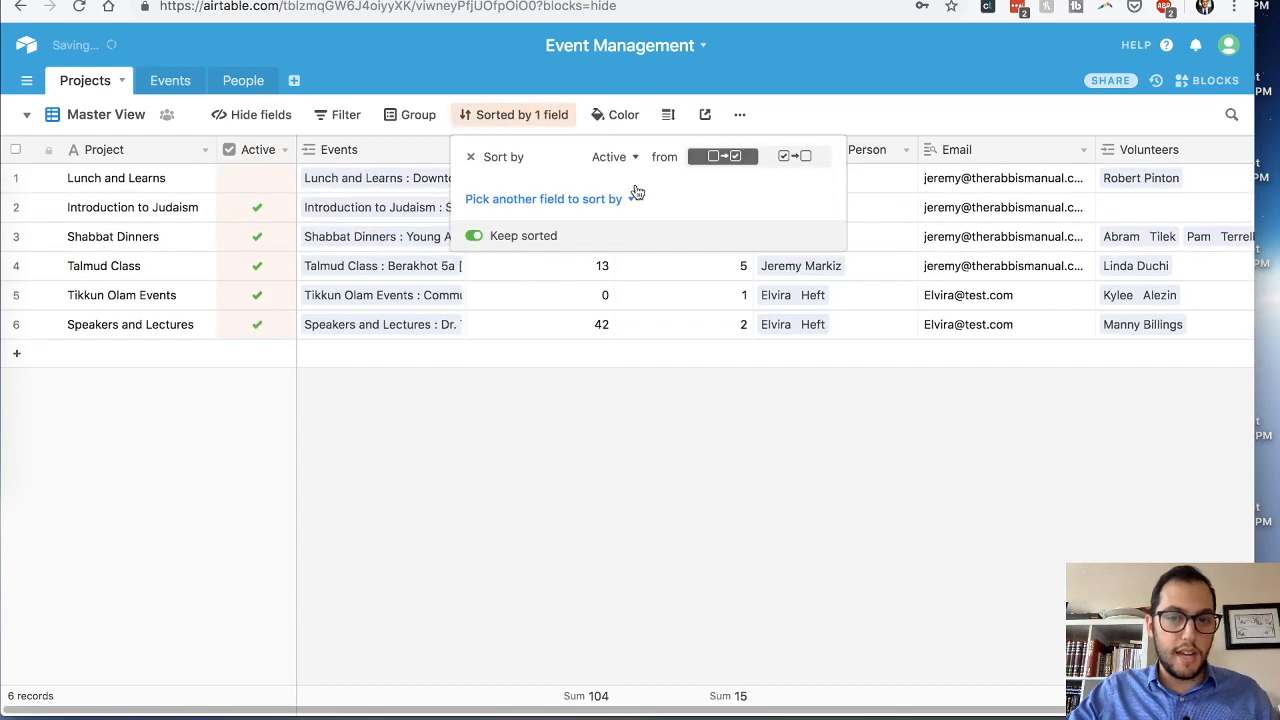
{"action": "left_click", "coordinate": [809, 158]}
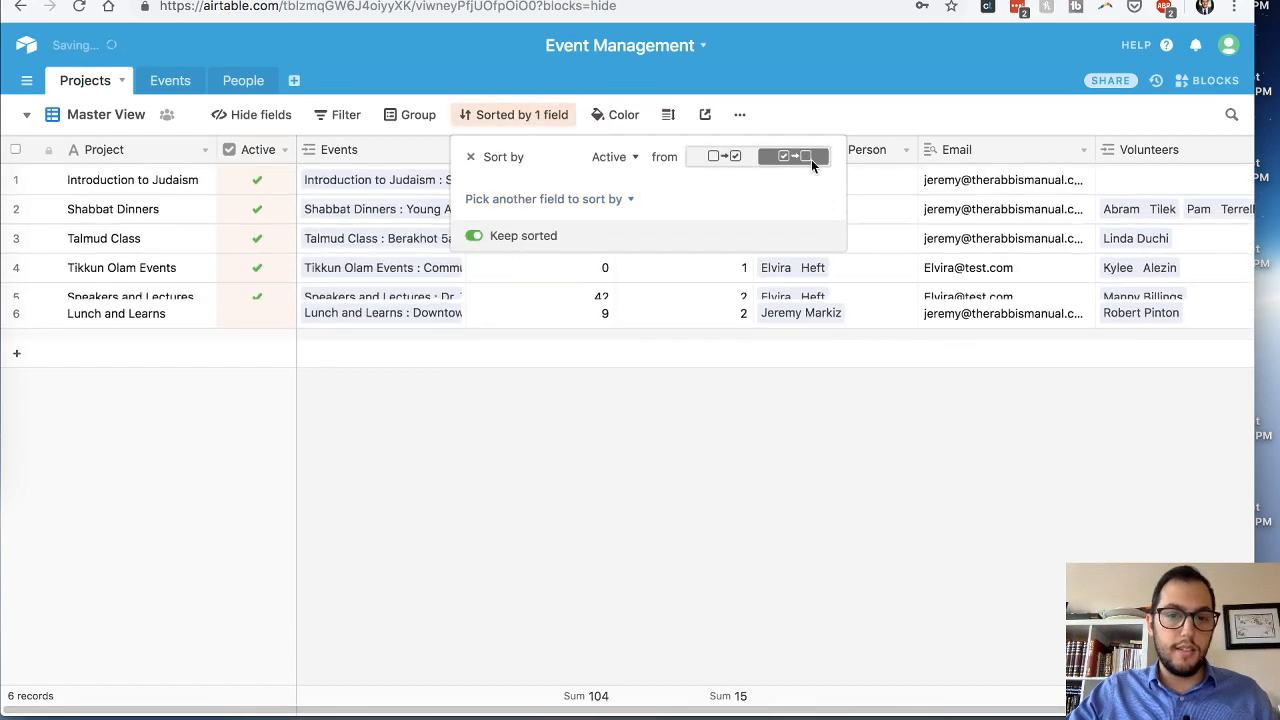
{"action": "left_click", "coordinate": [504, 200]}
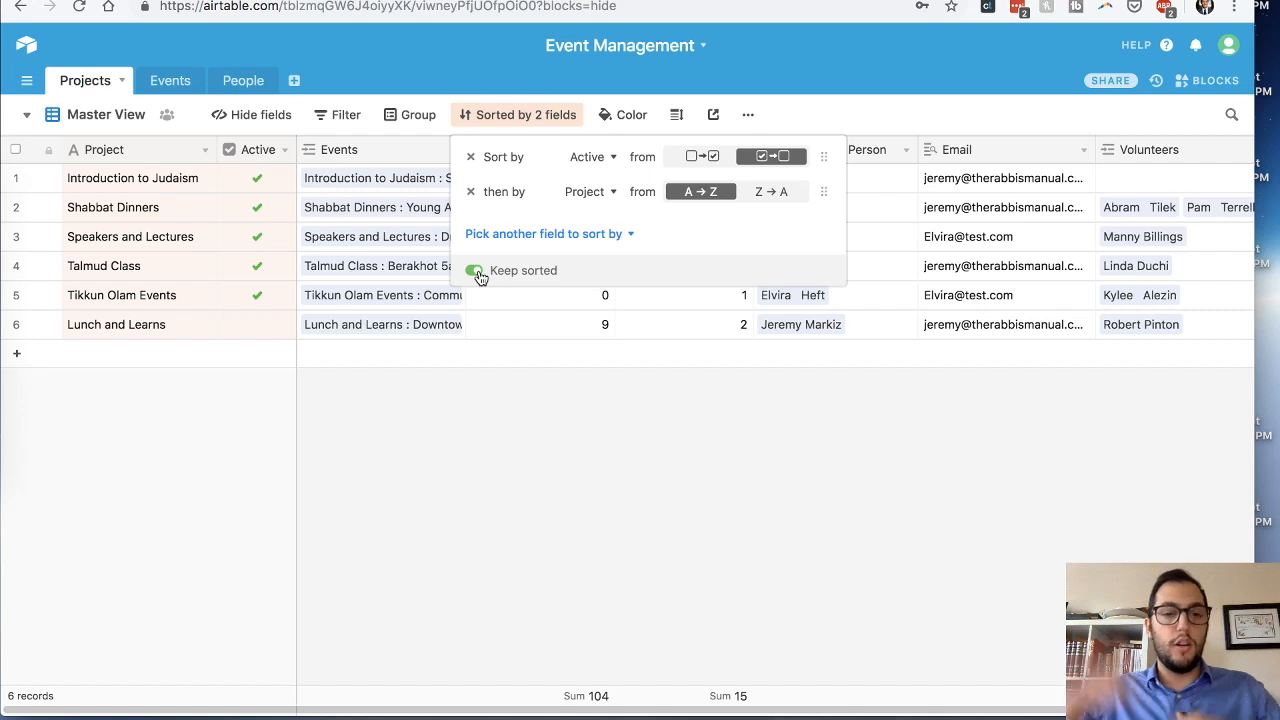
{"action": "left_click", "coordinate": [476, 424]}
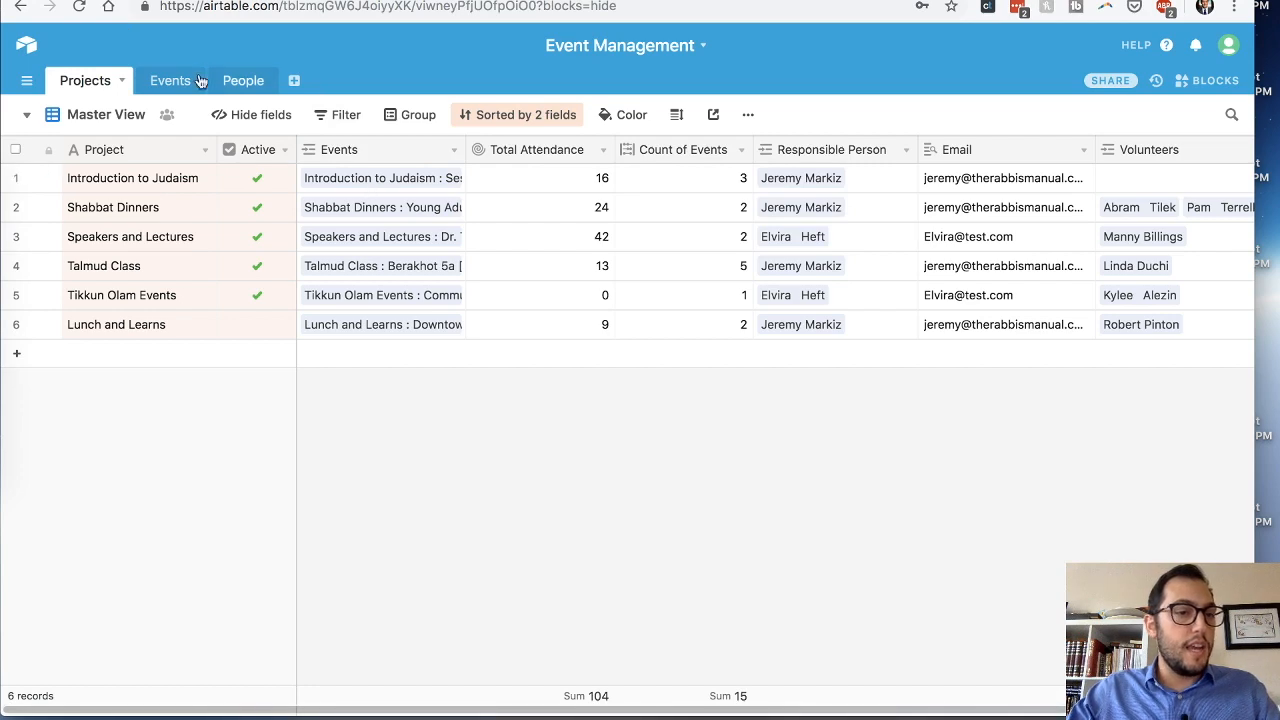
Step: In the Events table, widen the Name column slightly and review that field's formula
{"action": "left_click", "coordinate": [157, 80]}
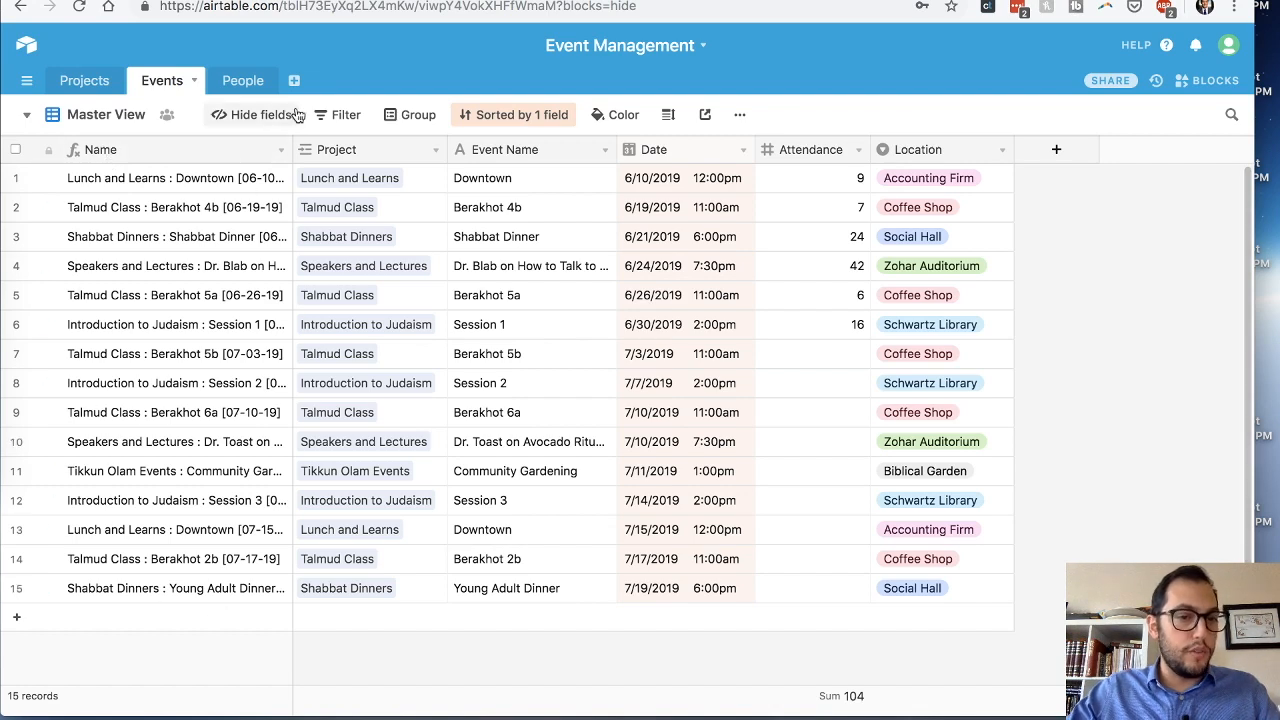
{"action": "mouse_move", "coordinate": [292, 149]}
{"action": "left_mouse_down"}
{"action": "mouse_move", "coordinate": [565, 150]}
{"action": "mouse_move", "coordinate": [434, 173]}
{"action": "mouse_move", "coordinate": [303, 165]}
{"action": "left_mouse_up"}
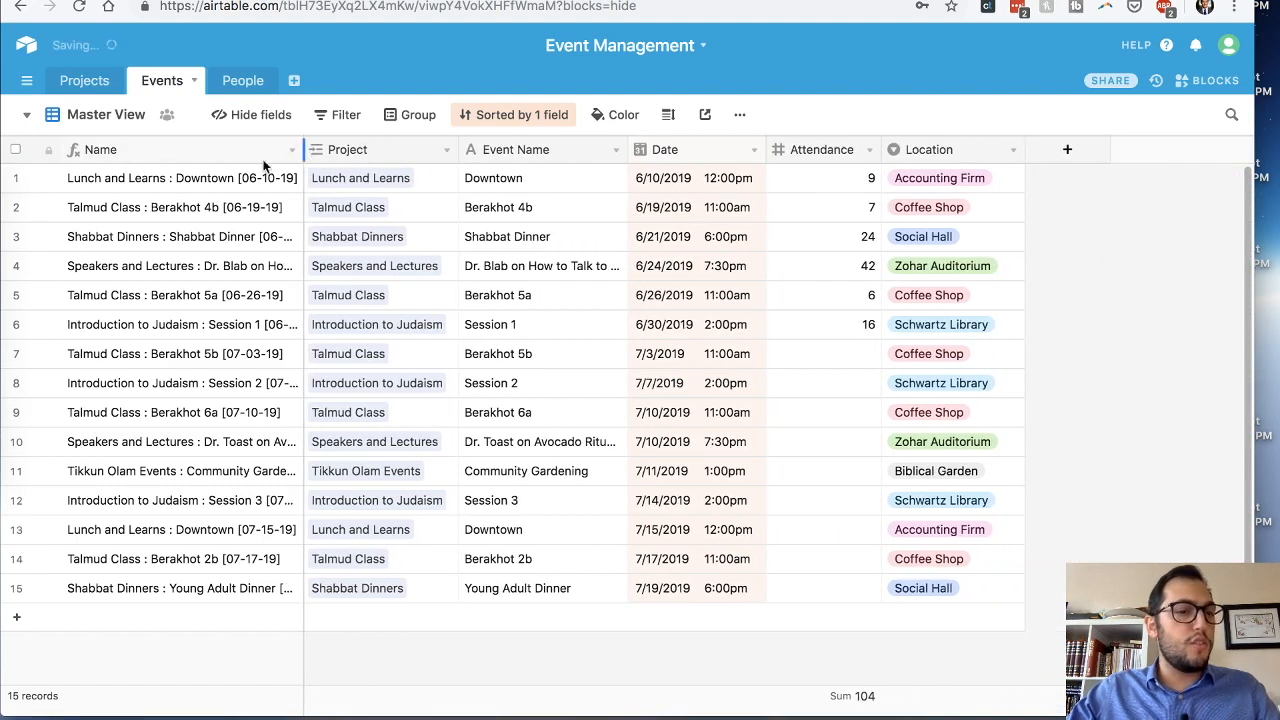
{"action": "right_click", "coordinate": [188, 153]}
{"action": "left_click", "coordinate": [186, 177]}
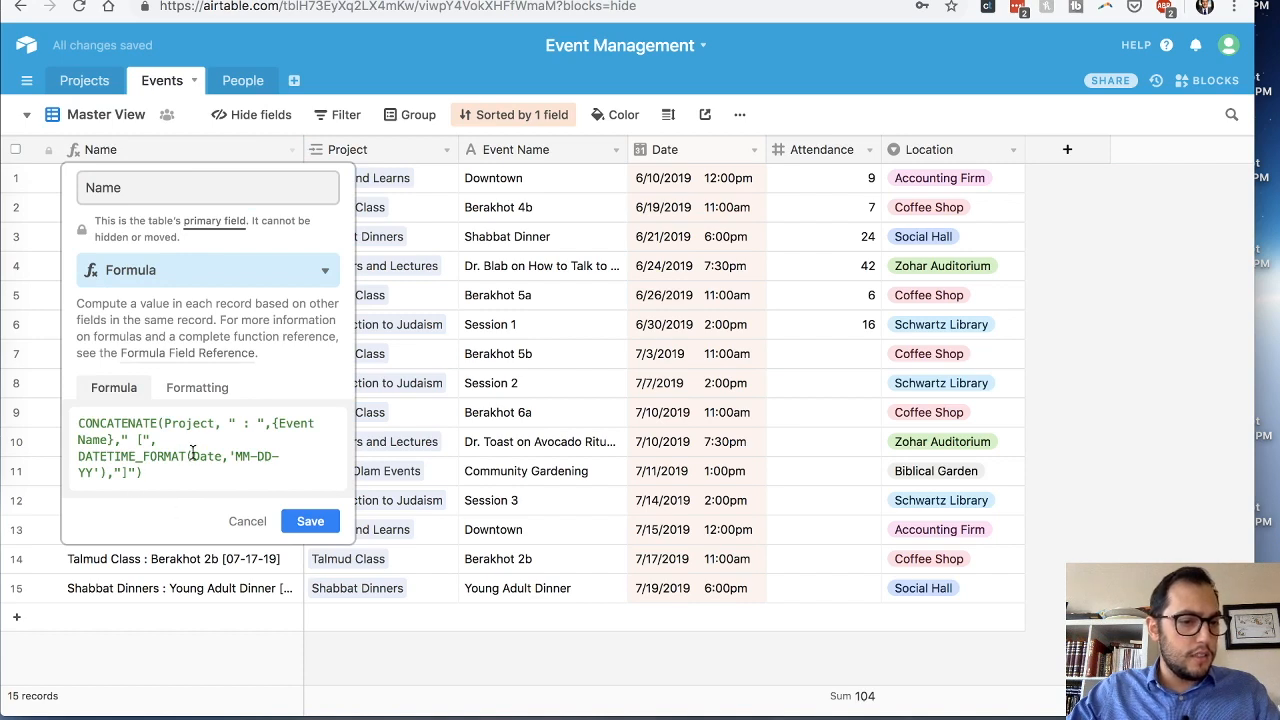
{"action": "left_click", "coordinate": [308, 518]}
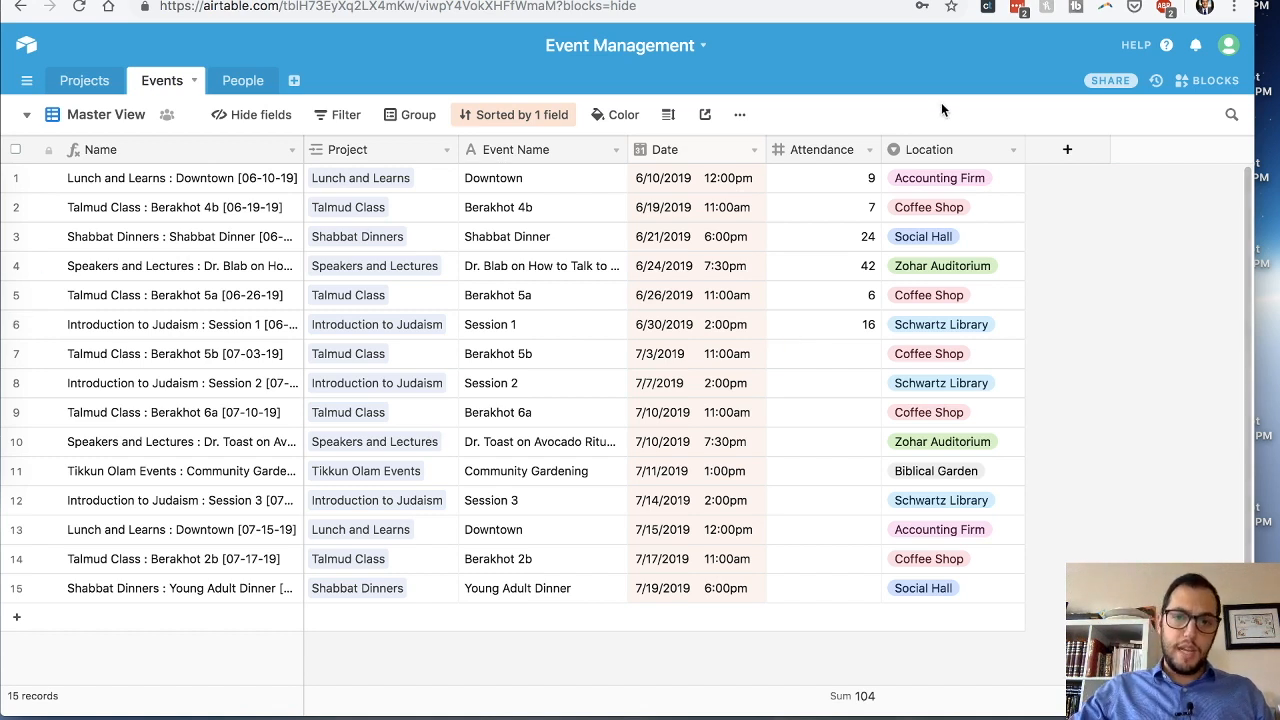
Step: Add a field after Location in the Events table and browse the available field types, including Attachment and Multiple select
{"action": "left_click", "coordinate": [1067, 149]}
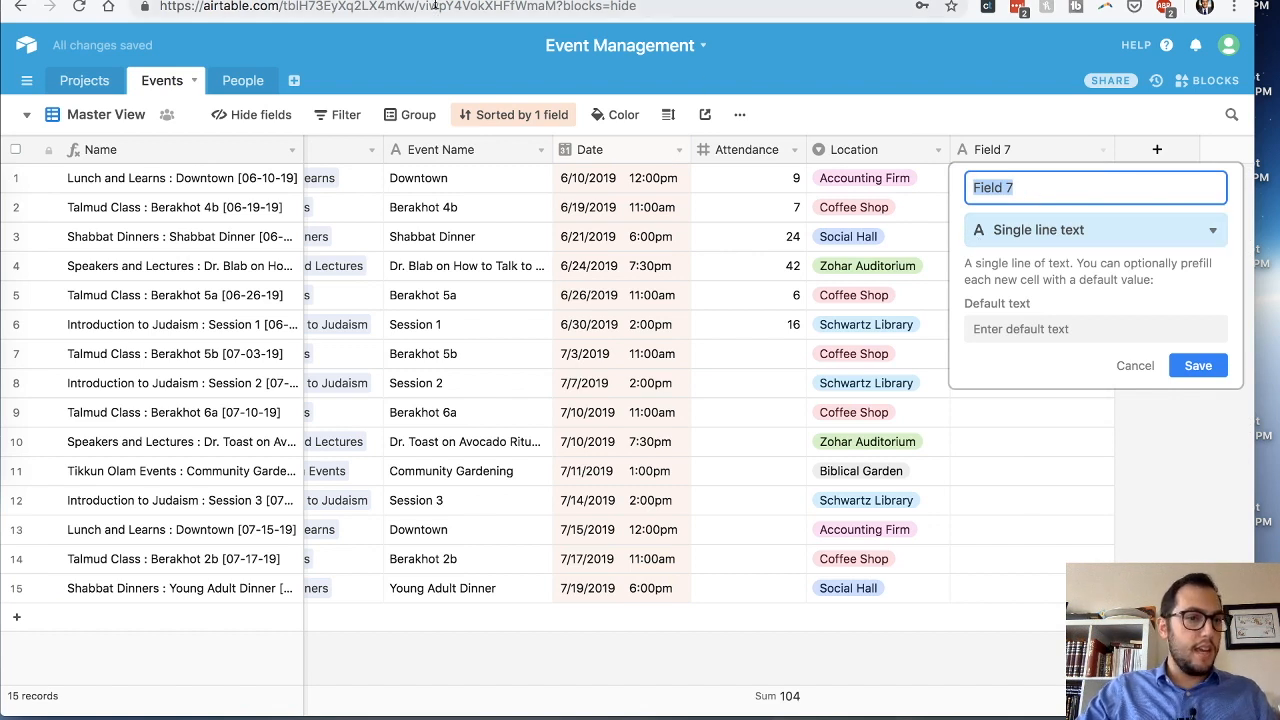
{"action": "left_click", "coordinate": [1100, 226]}
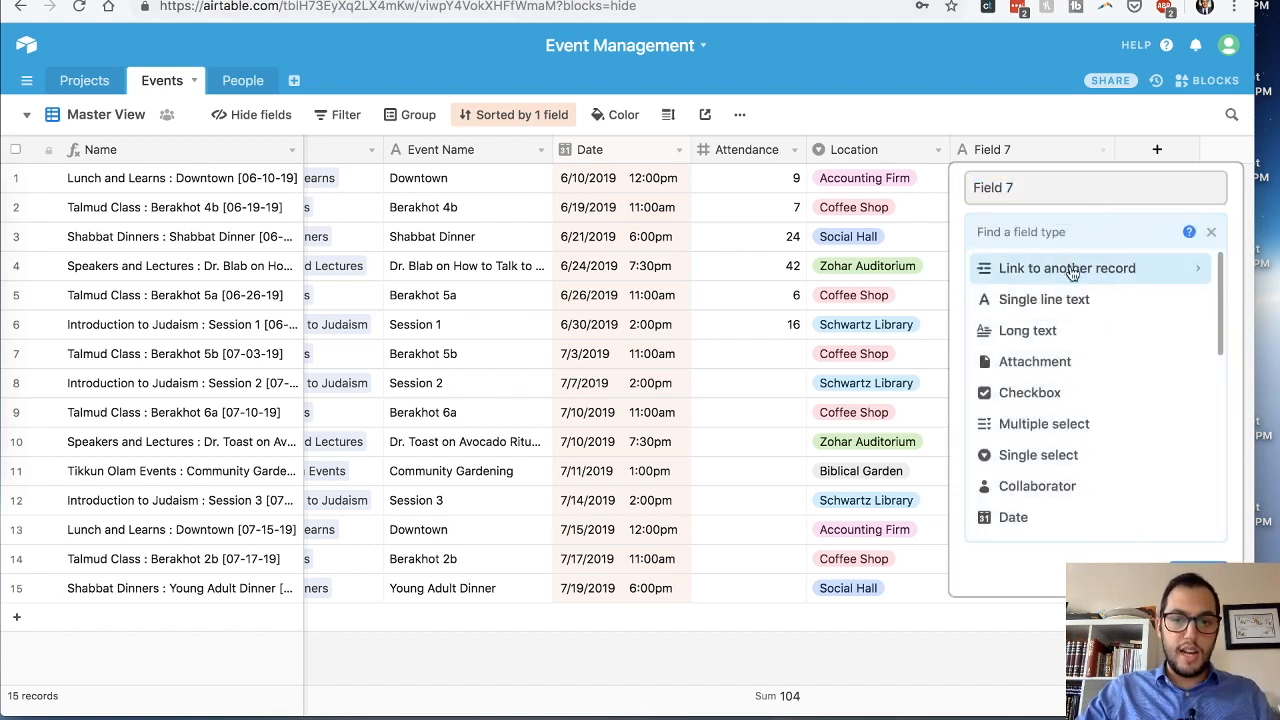
{"action": "scroll", "coordinate": [1069, 376], "scroll_direction": "down", "scroll_amount": 1}
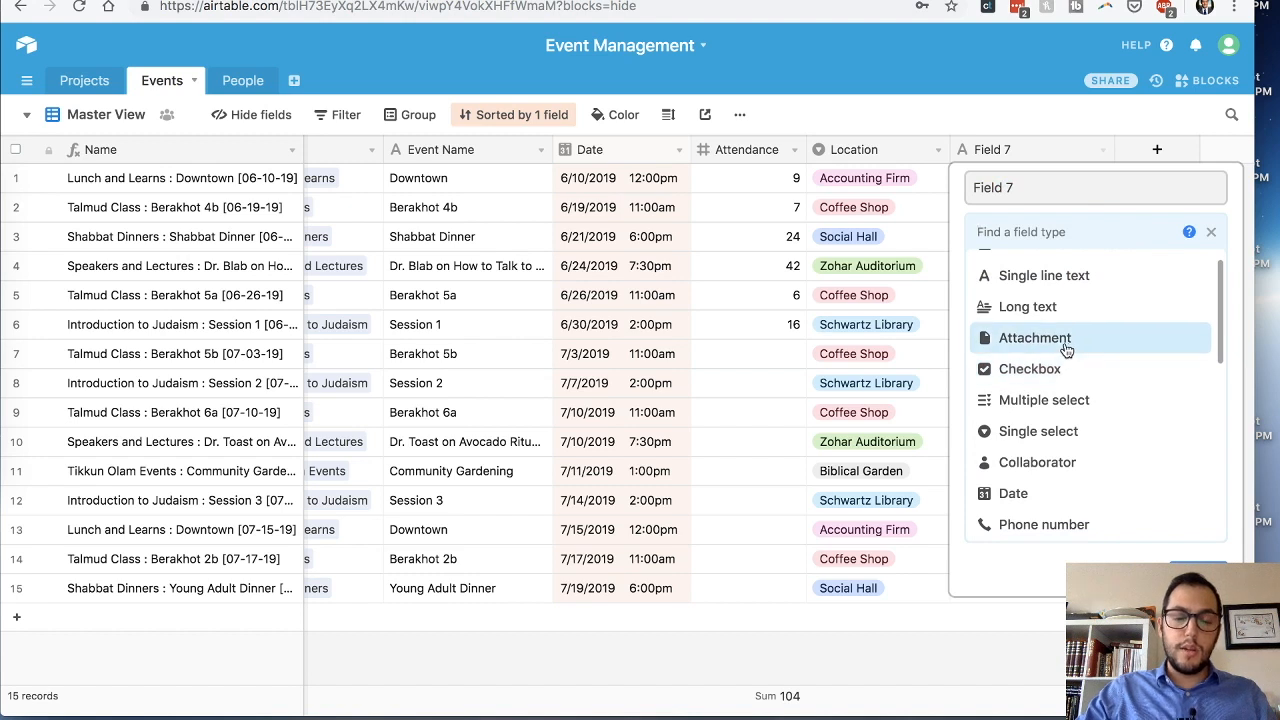
{"action": "mouse_move", "coordinate": [1067, 349]}
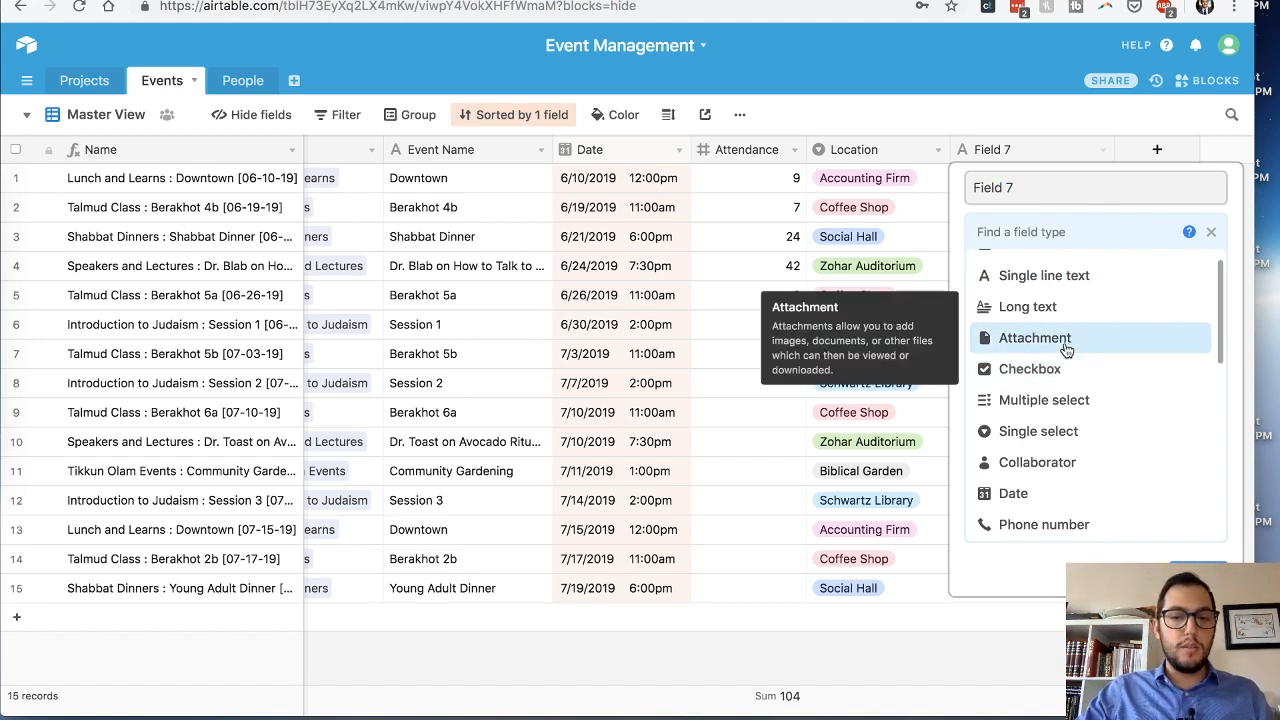
{"action": "mouse_move", "coordinate": [1084, 418]}
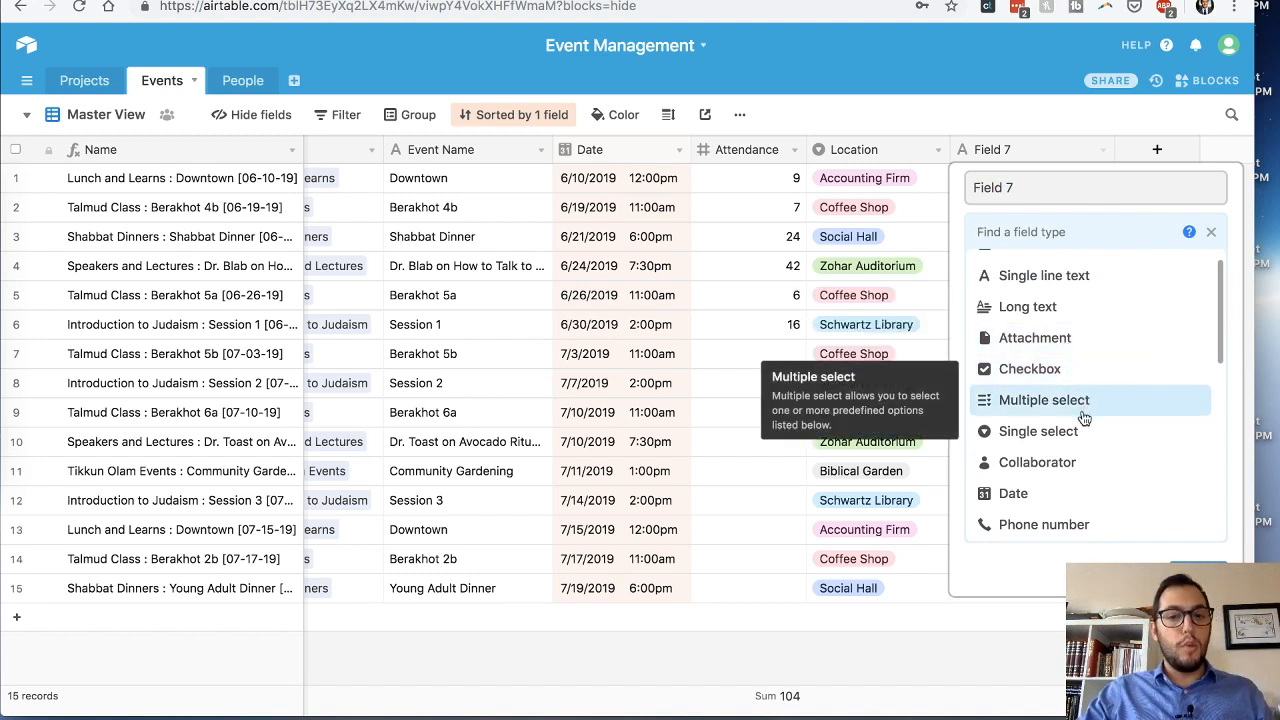
Step: Show the Location options available for the first event record
{"action": "left_click", "coordinate": [937, 180]}
{"action": "left_click", "coordinate": [937, 180]}
{"action": "left_click", "coordinate": [937, 180]}
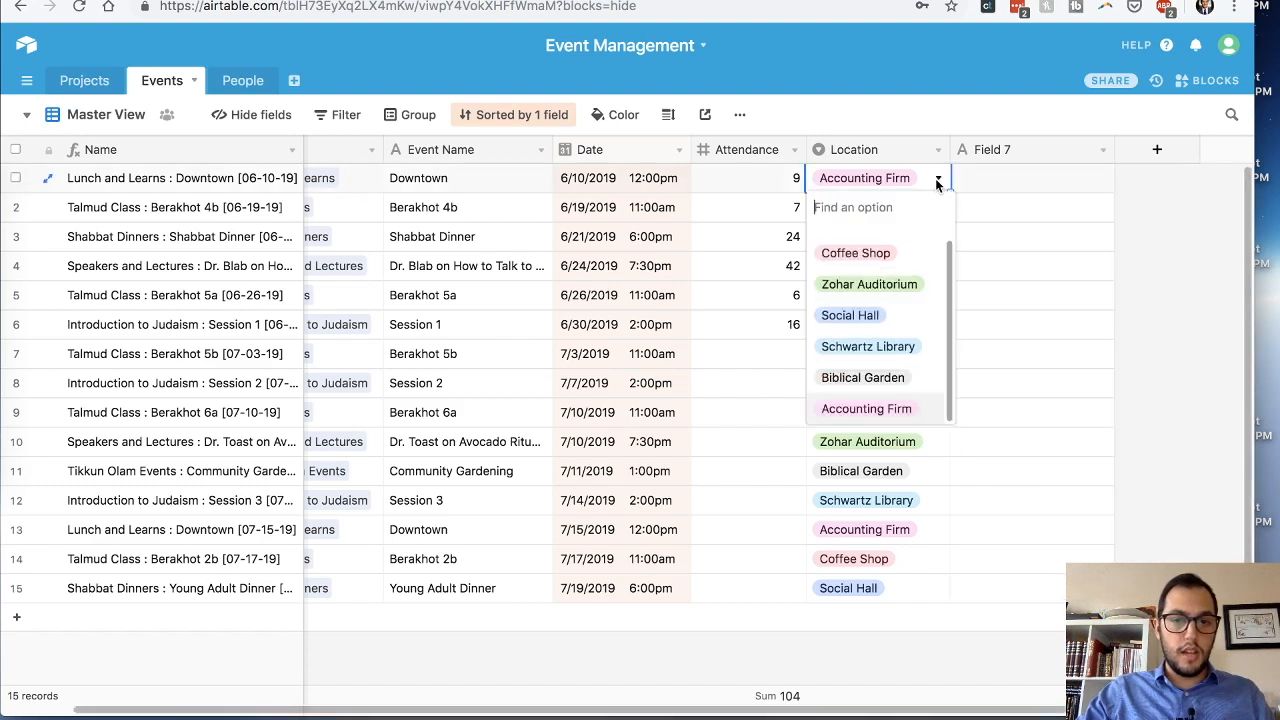
Step: Browse the complete list of field types available for Field 7, plus the tables offered under Link to another record, leaving the type unchanged
{"action": "left_click", "coordinate": [977, 149]}
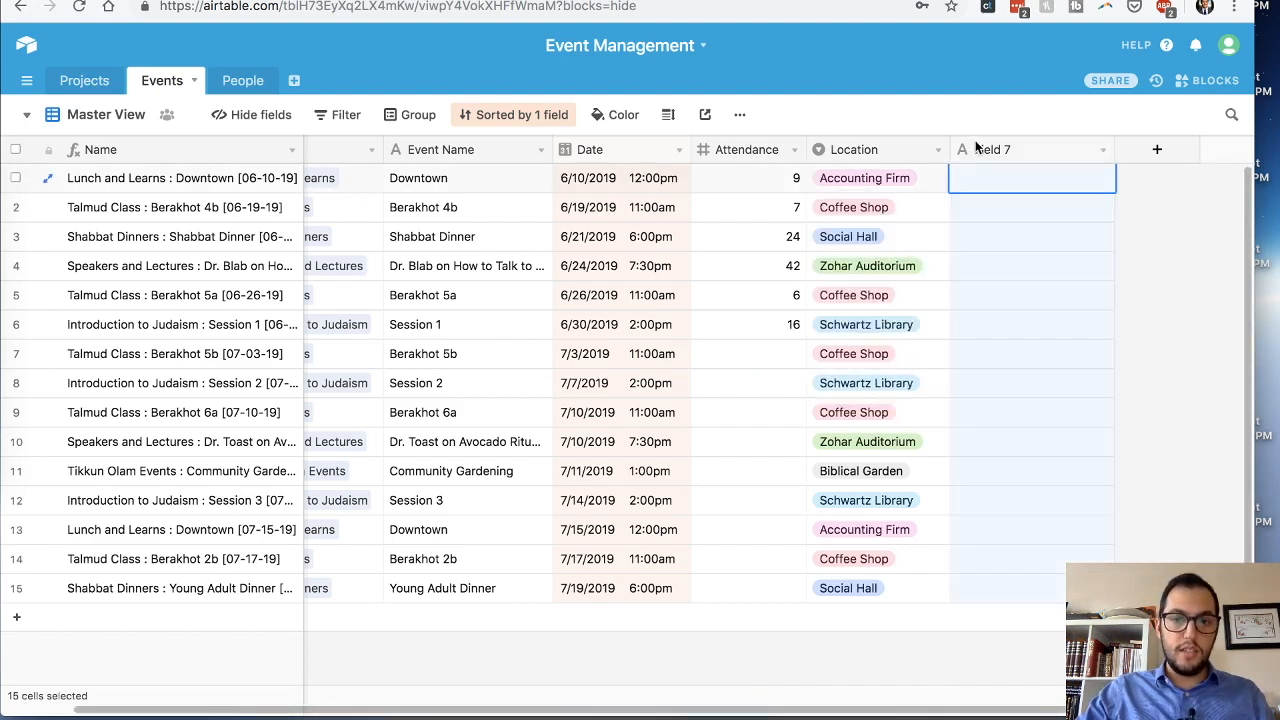
{"action": "right_click", "coordinate": [988, 150]}
{"action": "left_click", "coordinate": [1040, 177]}
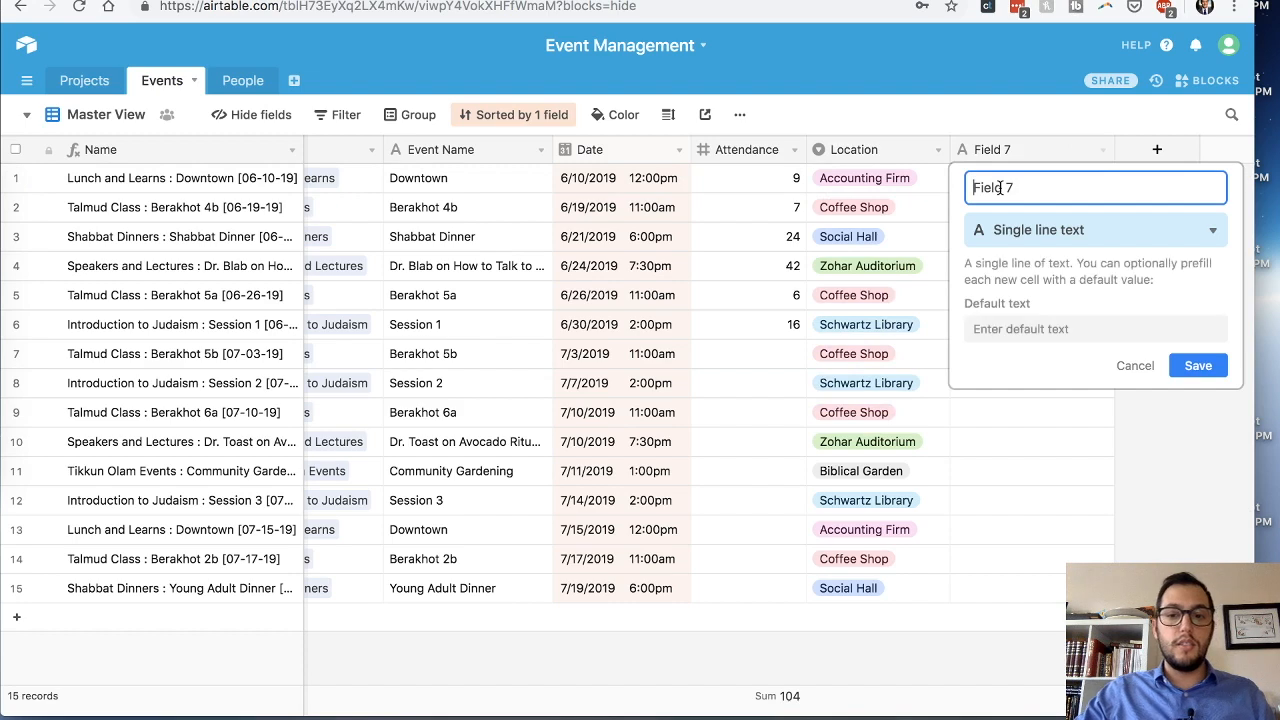
{"action": "left_click", "coordinate": [1049, 232]}
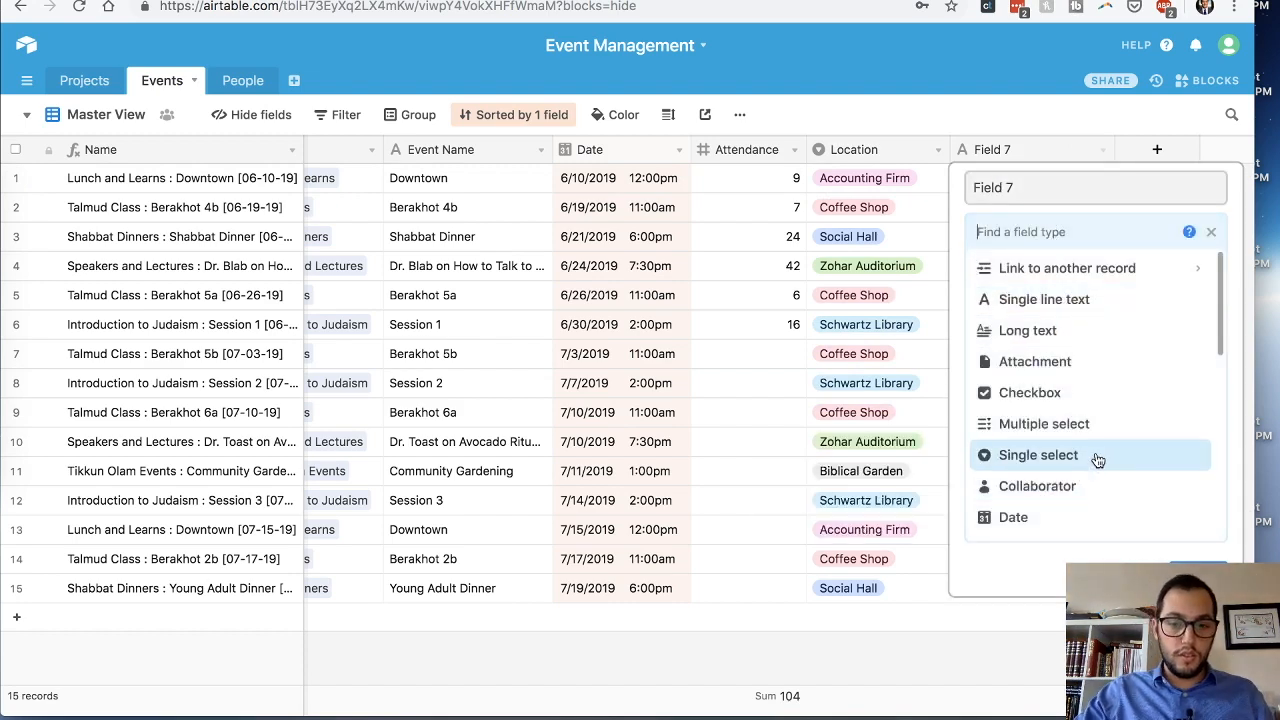
{"action": "scroll", "coordinate": [1100, 457], "scroll_direction": "down", "scroll_amount": 2}
{"action": "scroll", "coordinate": [1098, 459], "scroll_direction": "down", "scroll_amount": 5}
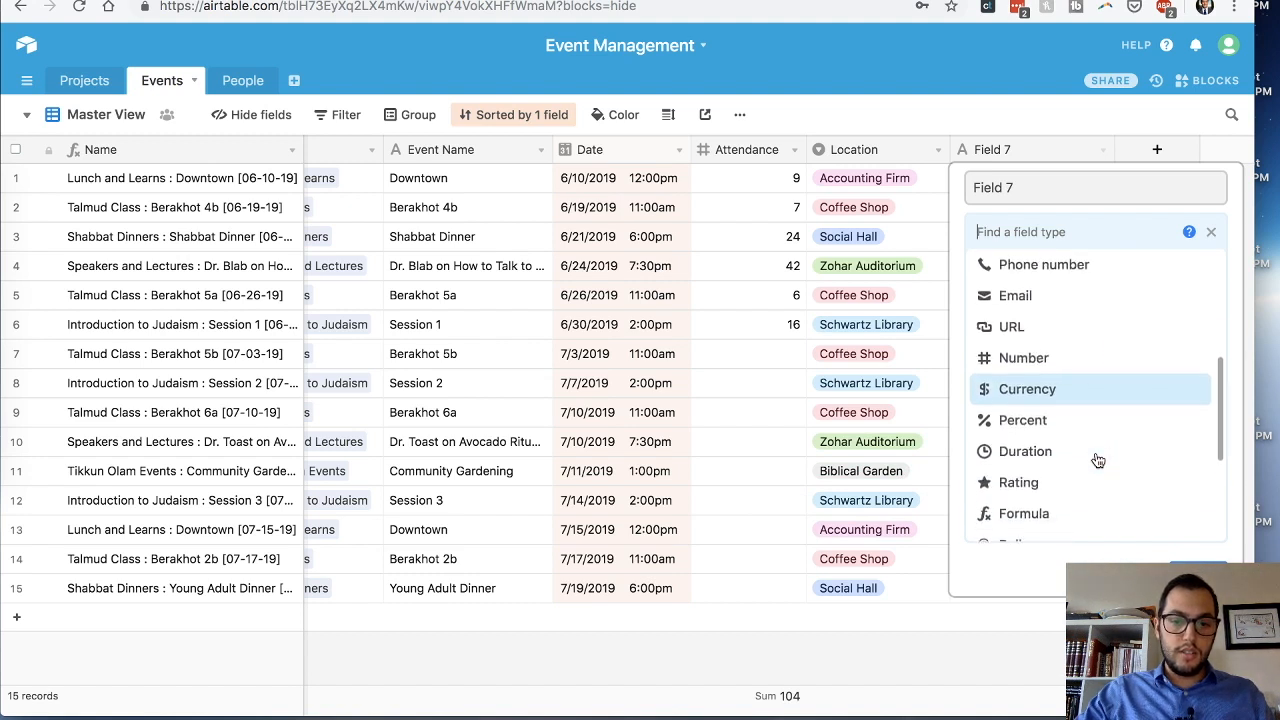
{"action": "scroll", "coordinate": [1098, 459], "scroll_direction": "down", "scroll_amount": 3}
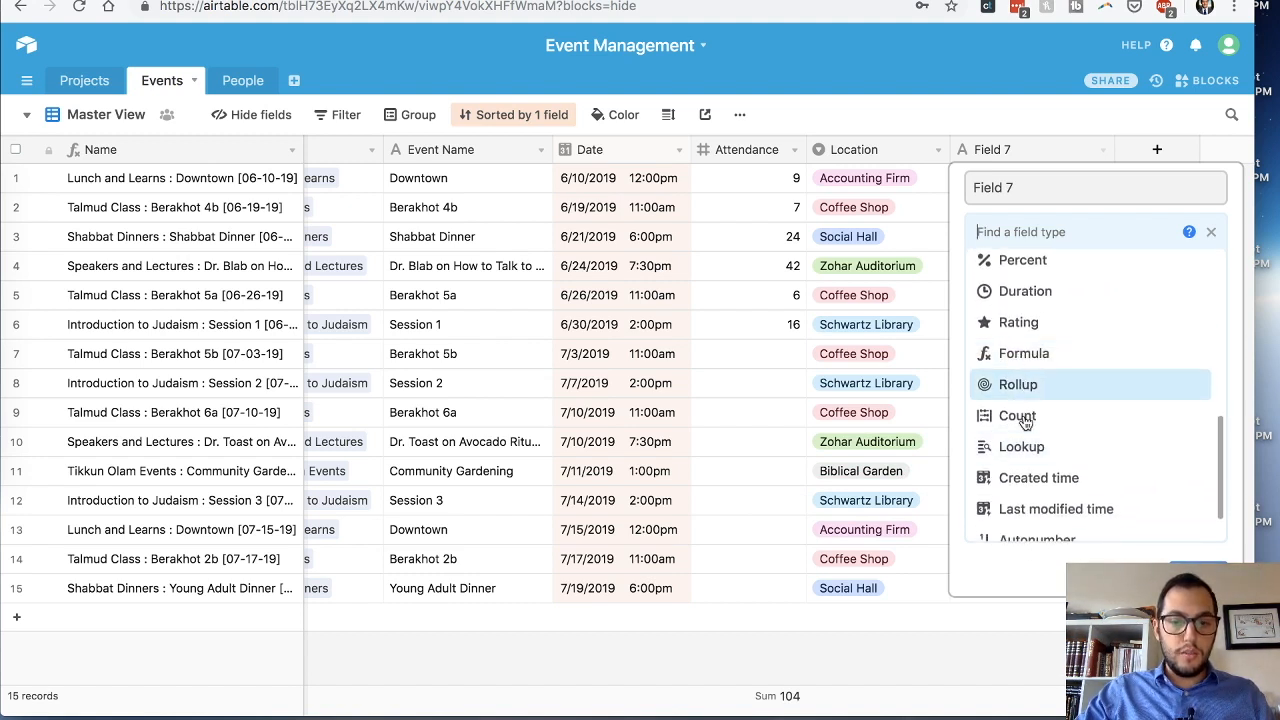
{"action": "scroll", "coordinate": [1063, 456], "scroll_direction": "down", "scroll_amount": 1}
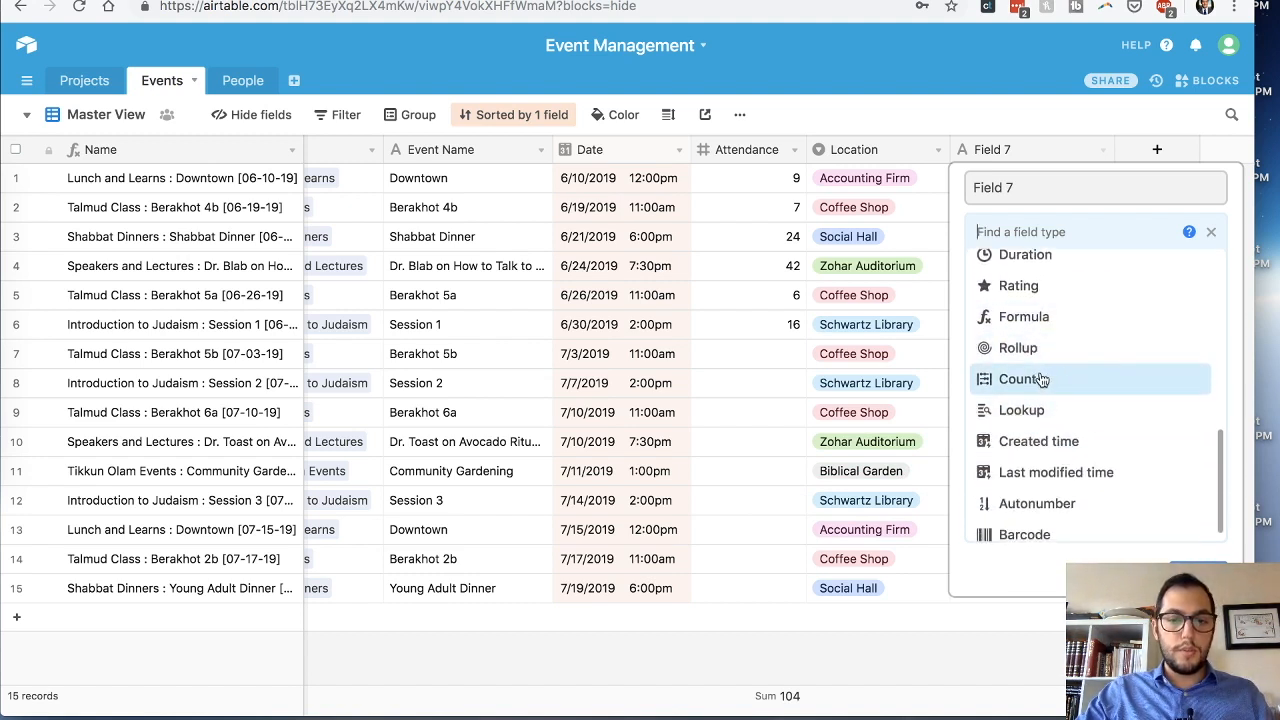
{"action": "scroll", "coordinate": [1041, 414], "scroll_direction": "down", "scroll_amount": 1}
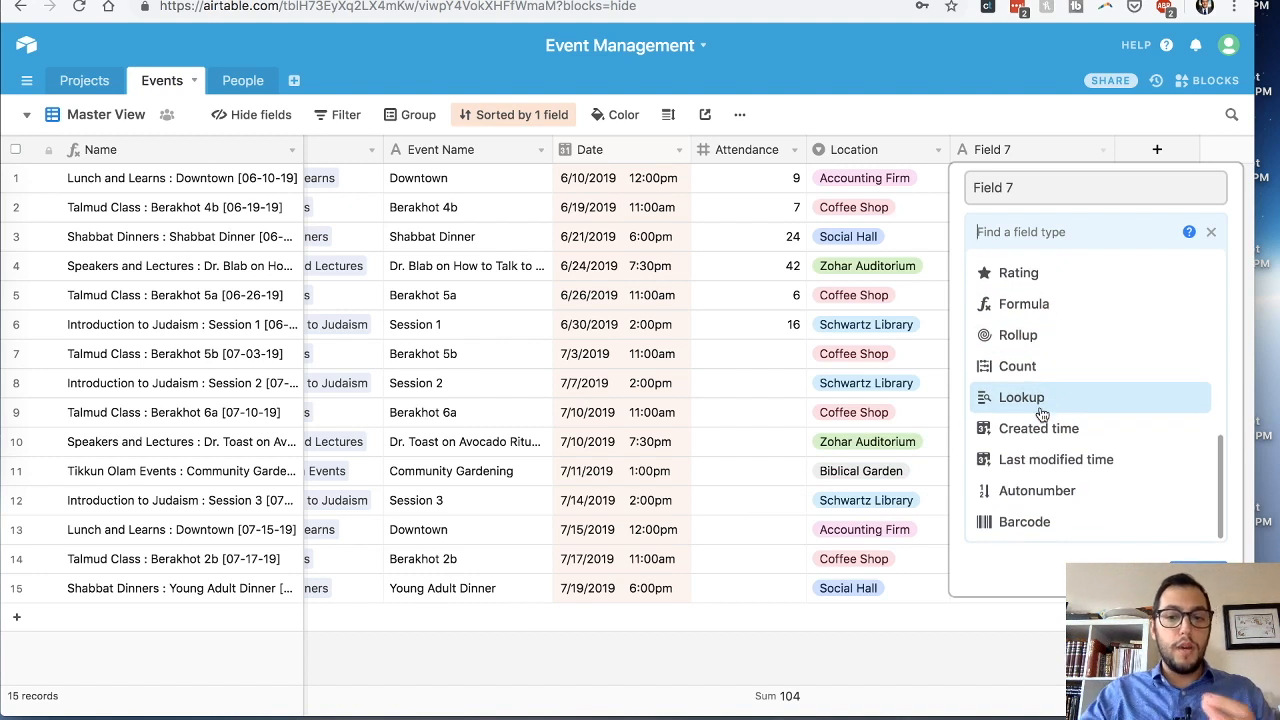
{"action": "scroll", "coordinate": [1041, 414], "scroll_direction": "up", "scroll_amount": 5}
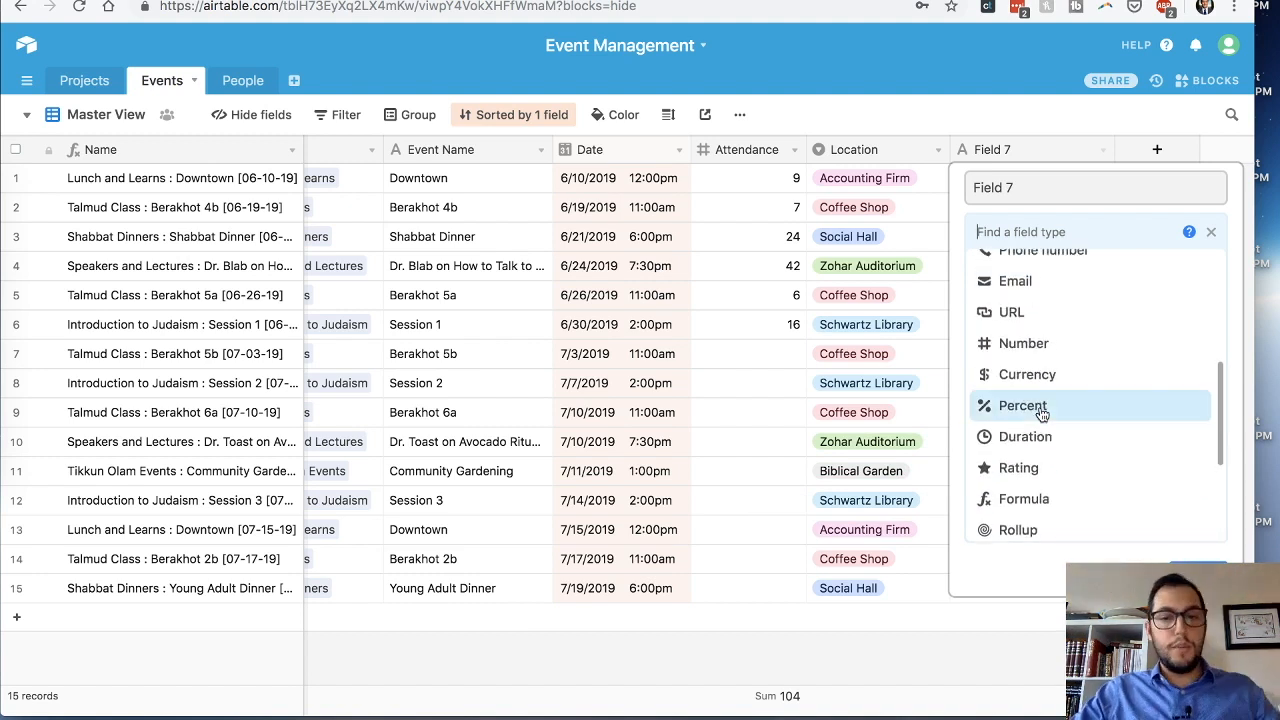
{"action": "scroll", "coordinate": [1041, 414], "scroll_direction": "up", "scroll_amount": 3}
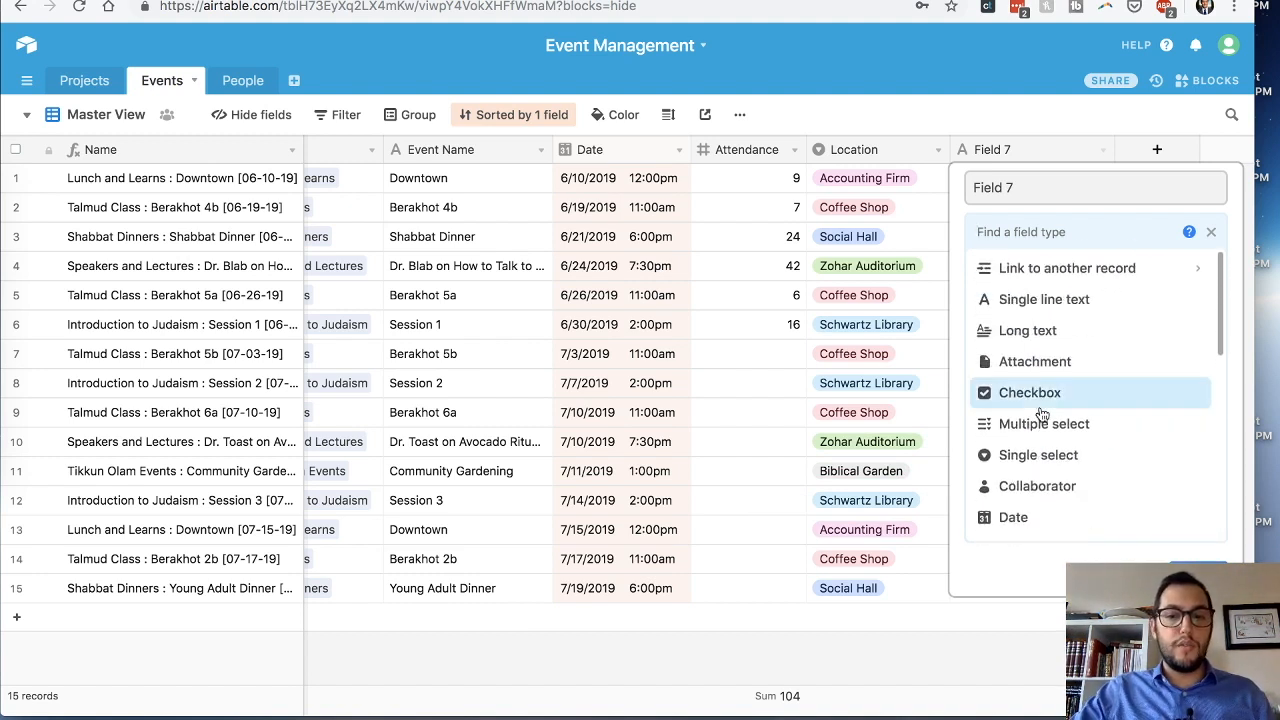
{"action": "left_click", "coordinate": [1105, 268]}
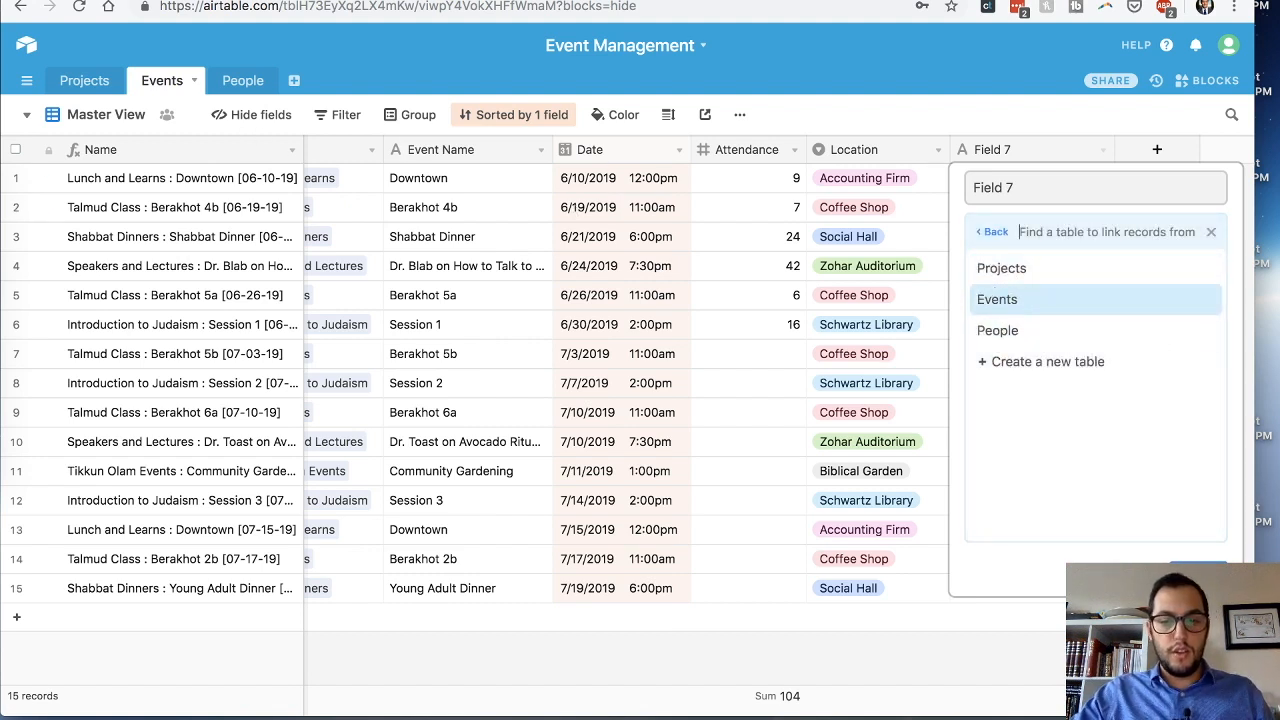
{"action": "key", "text": "Escape"}
Step: Delete Field 7 from the Events table
{"action": "left_click", "coordinate": [1003, 141]}
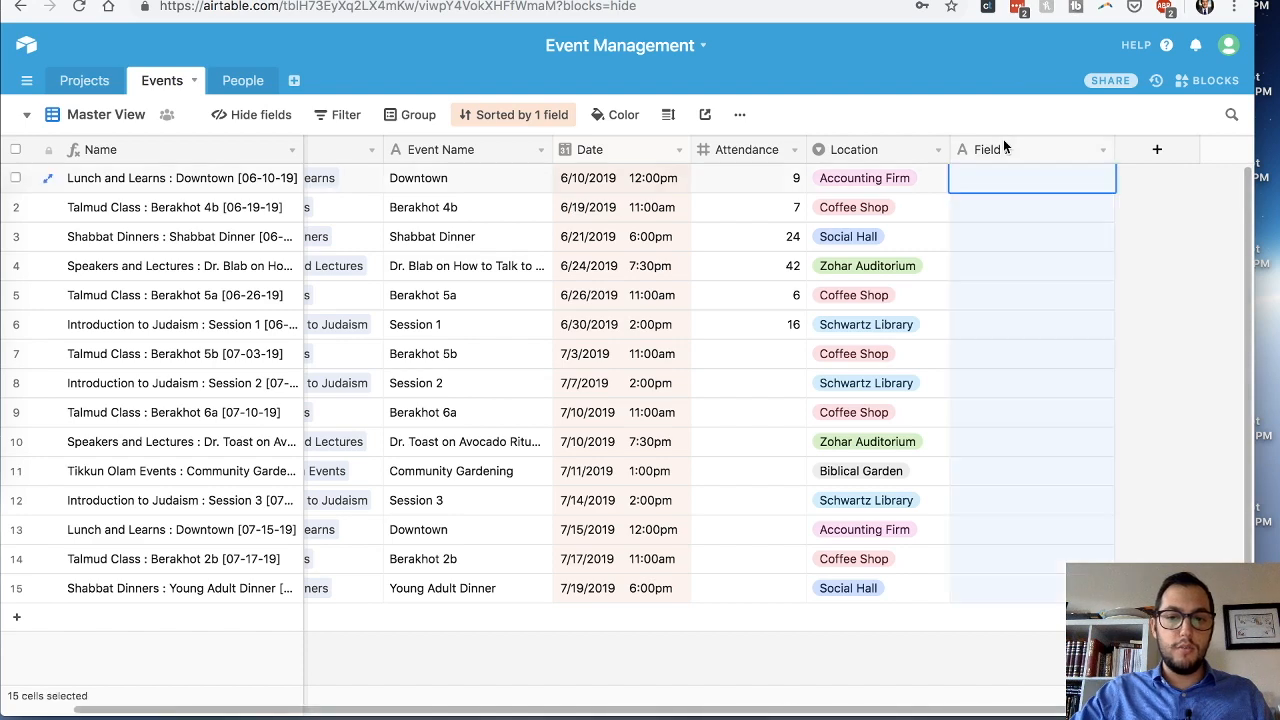
{"action": "right_click", "coordinate": [1003, 141]}
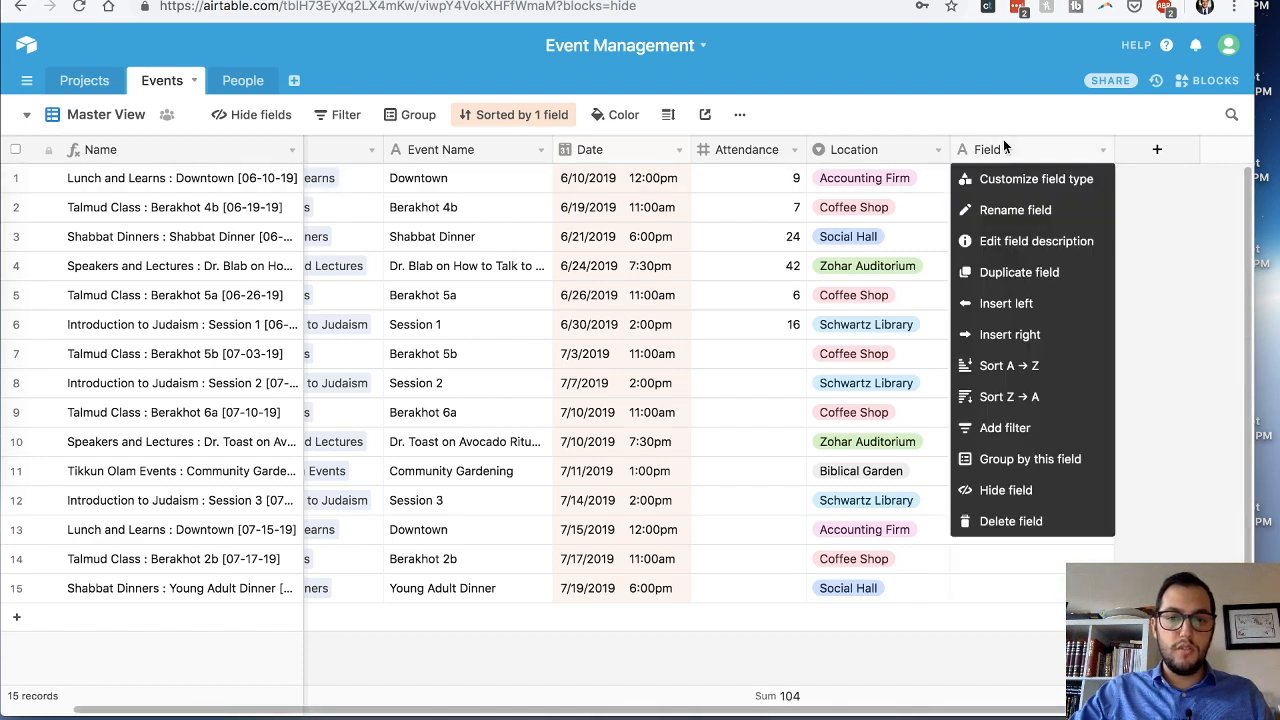
{"action": "left_click", "coordinate": [1012, 528]}
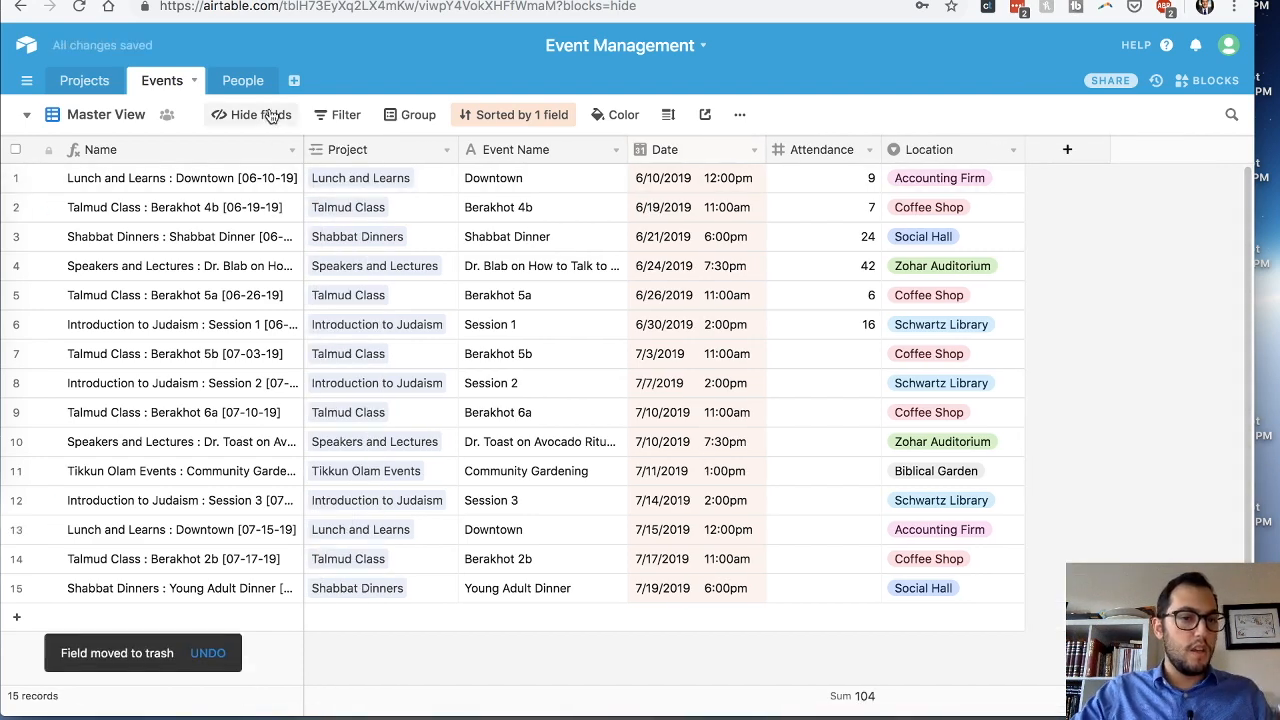
Step: Look over the Projects table, then open the People table and widen its Email field to fit the full addresses
{"action": "left_click", "coordinate": [92, 80]}
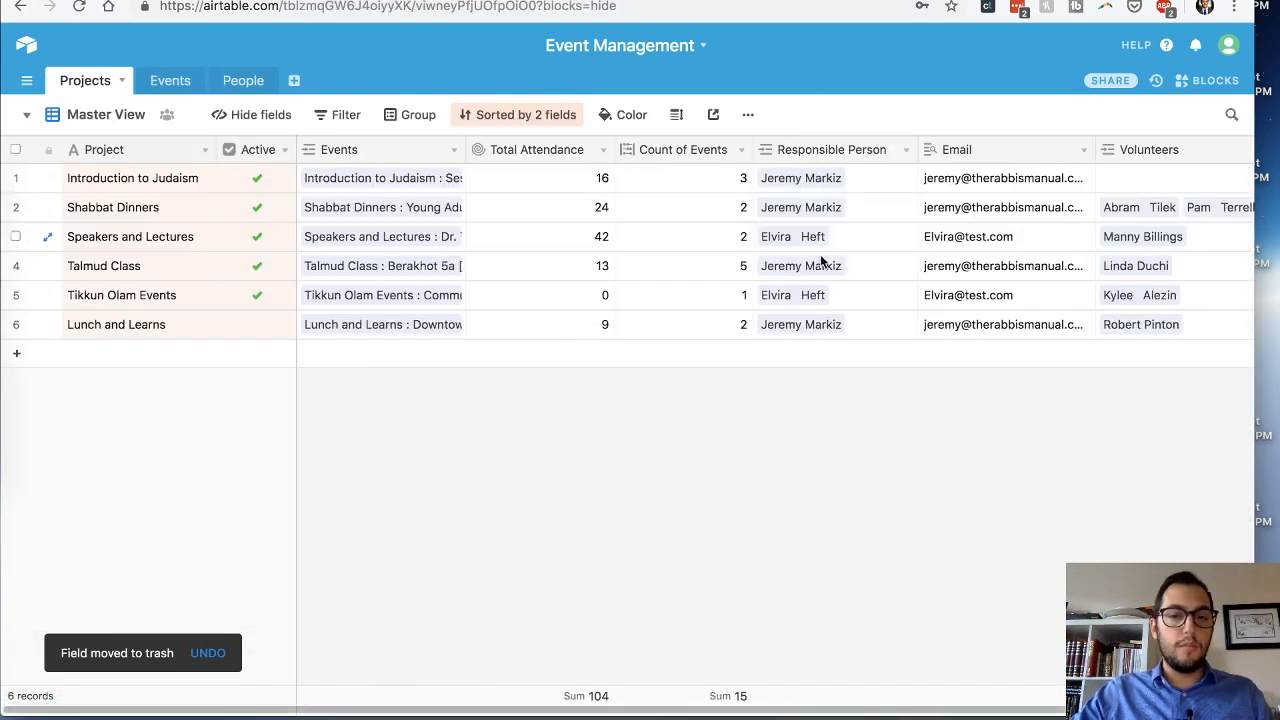
{"action": "left_click", "coordinate": [242, 84]}
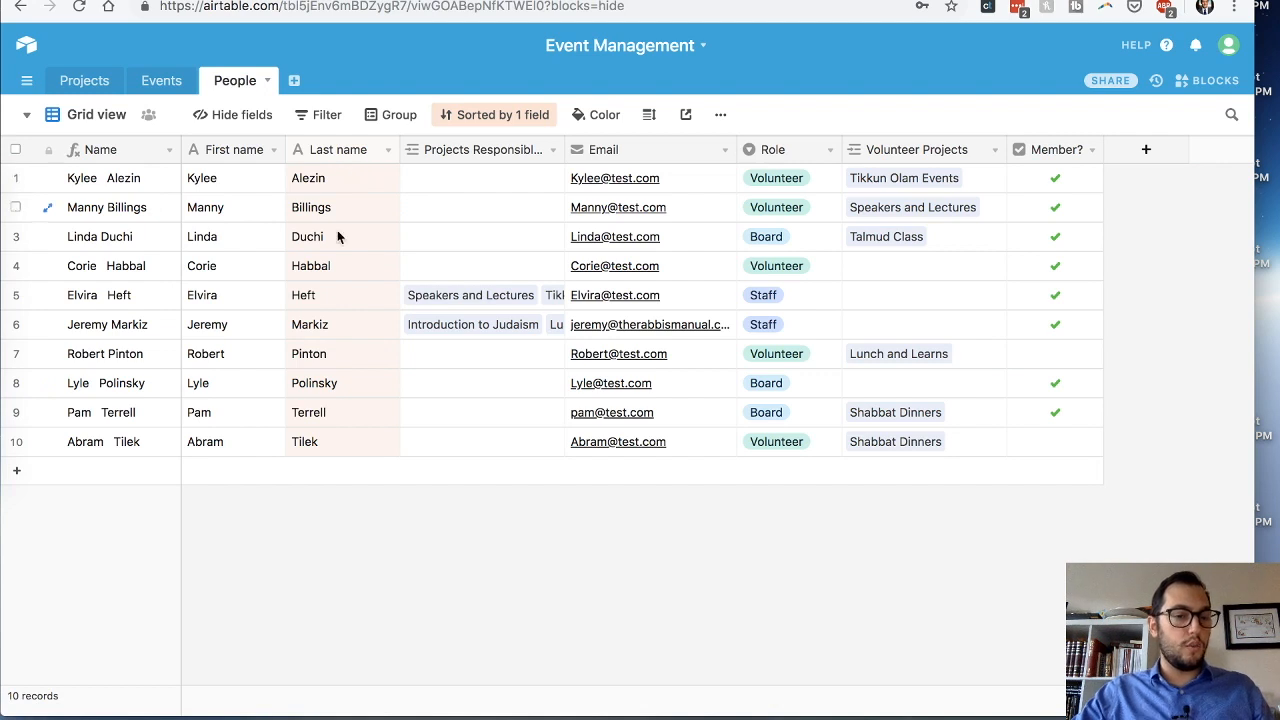
{"action": "left_click", "coordinate": [100, 328]}
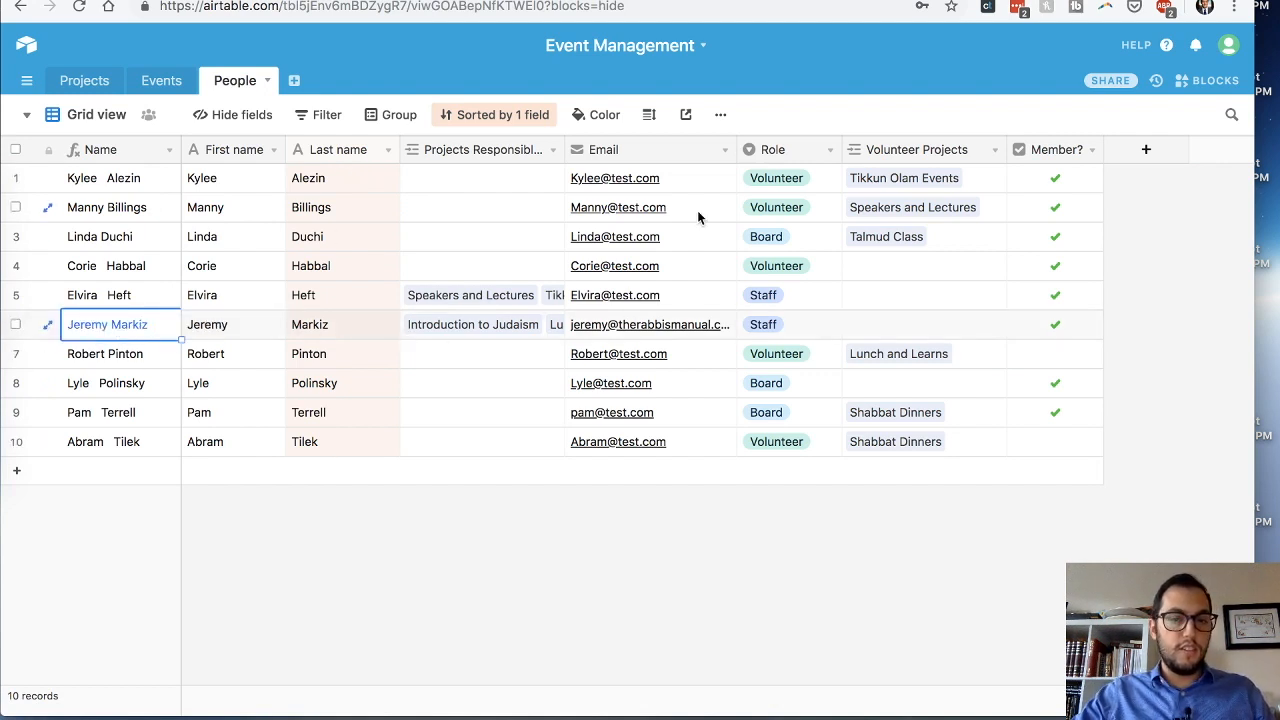
{"action": "left_click_drag", "start_coordinate": [737, 149], "coordinate": [793, 152]}
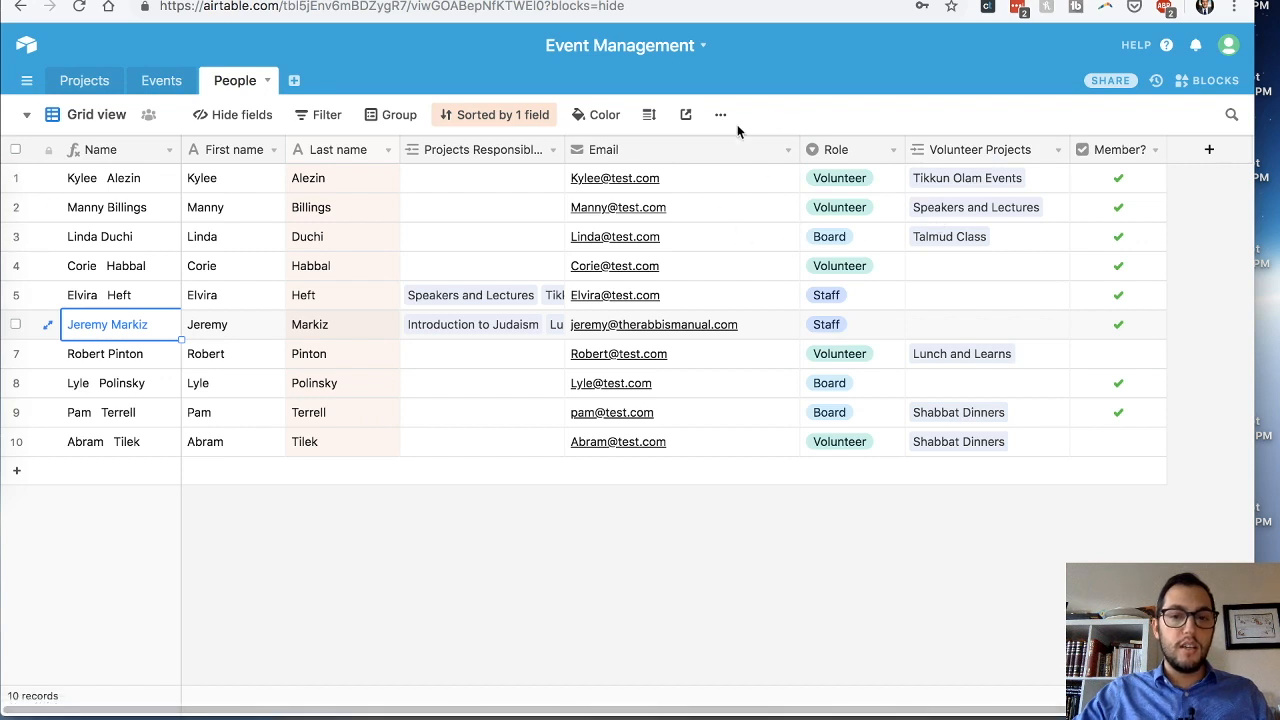
Step: Examine the linked fields for responsible projects and volunteer projects in the People table
{"action": "left_click", "coordinate": [461, 148]}
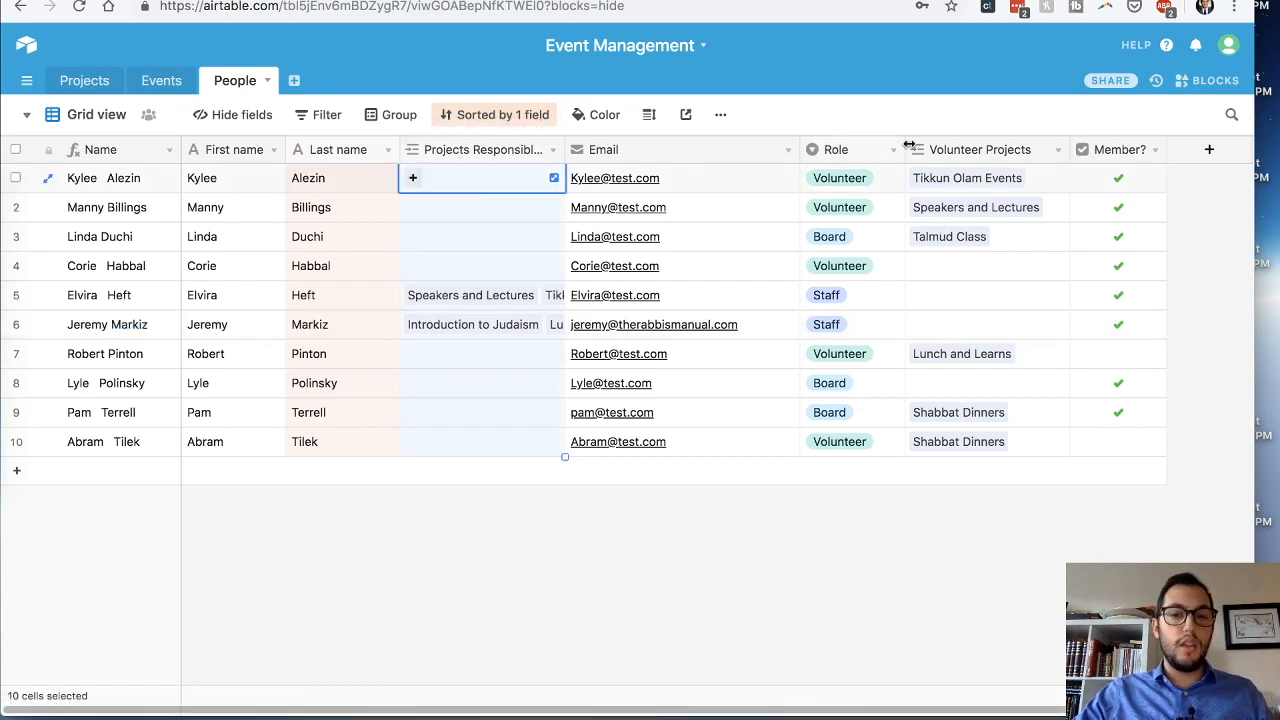
{"action": "left_click", "coordinate": [963, 148]}
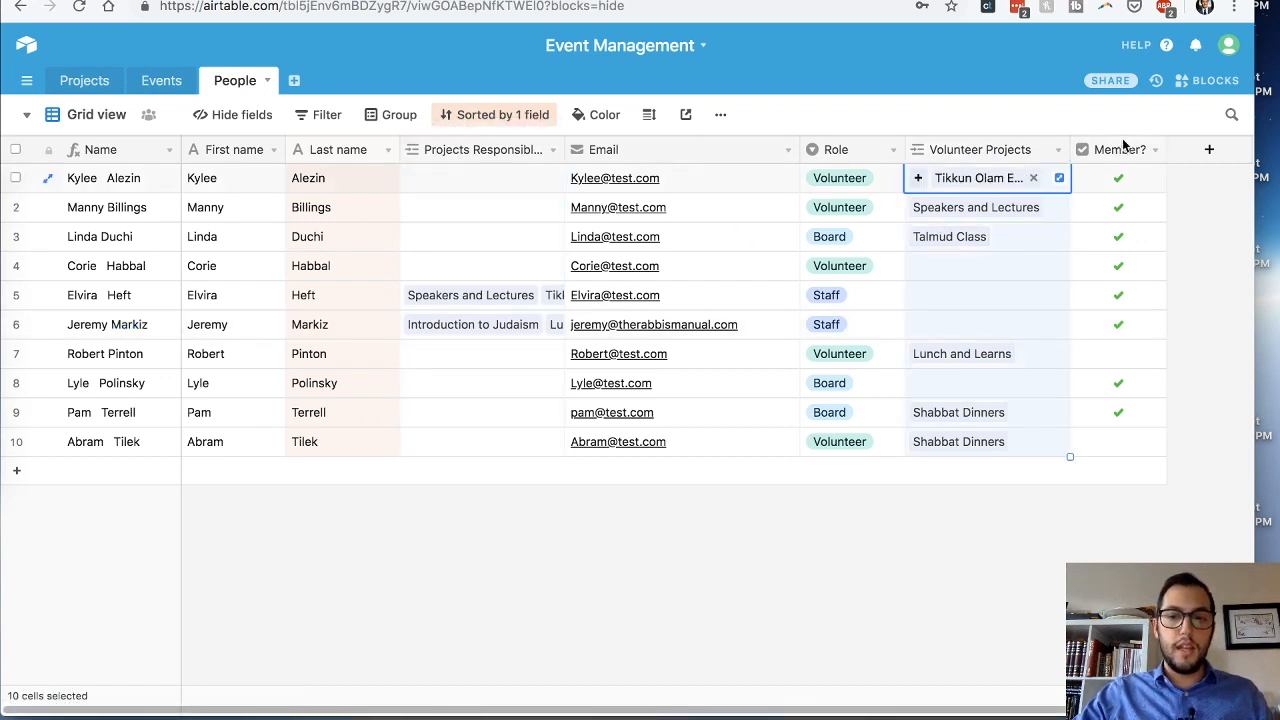
{"action": "left_click", "coordinate": [1174, 338]}
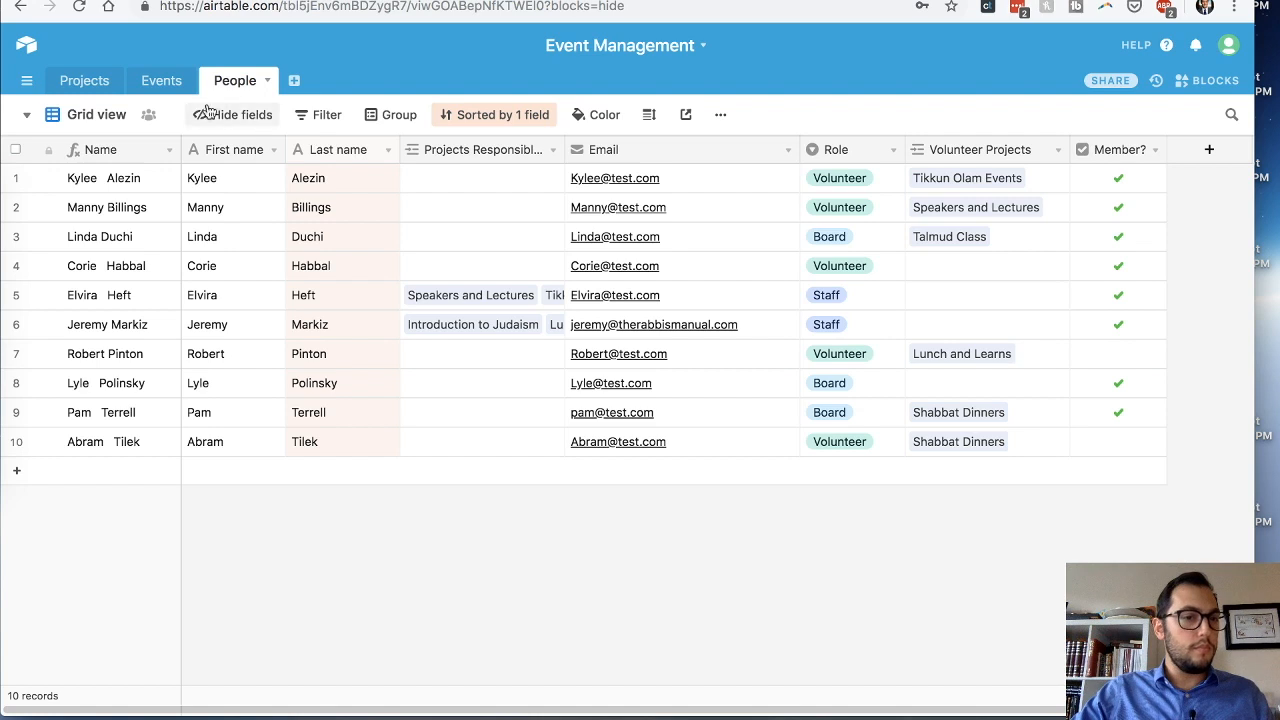
Step: Return to the Projects table and switch from Master View to the Active Projects view
{"action": "left_click", "coordinate": [94, 84]}
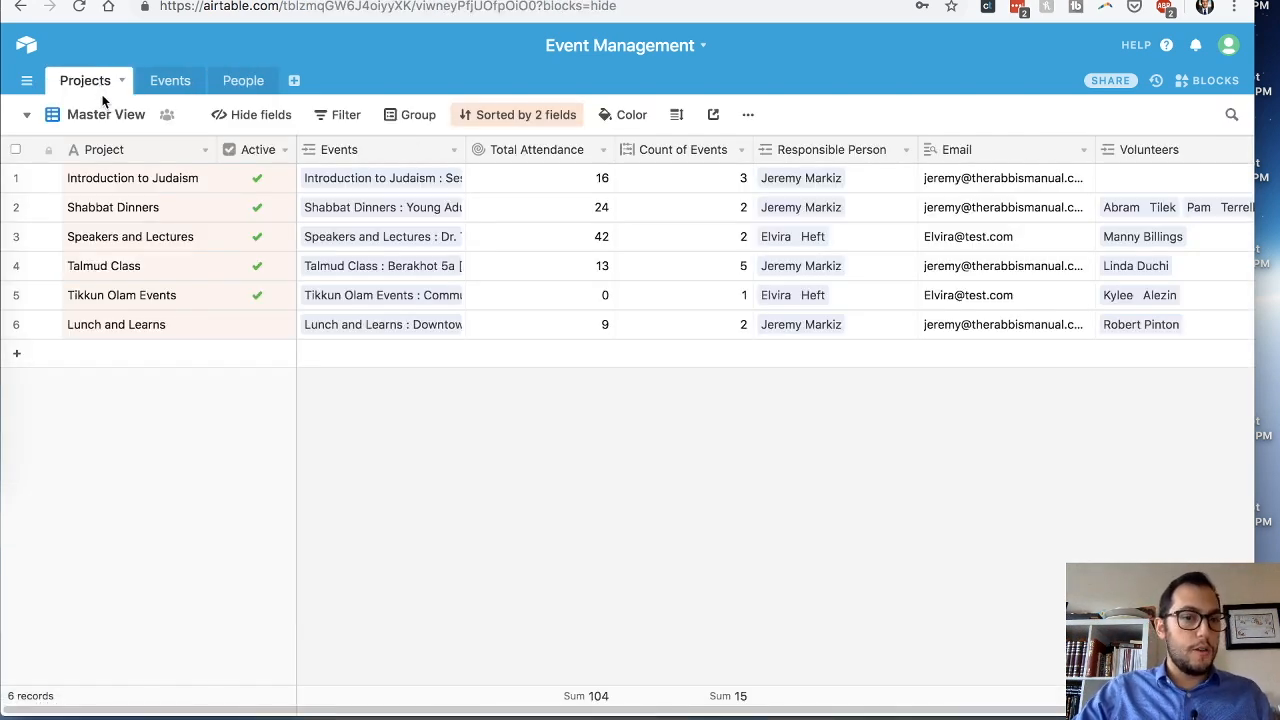
{"action": "left_click", "coordinate": [95, 114]}
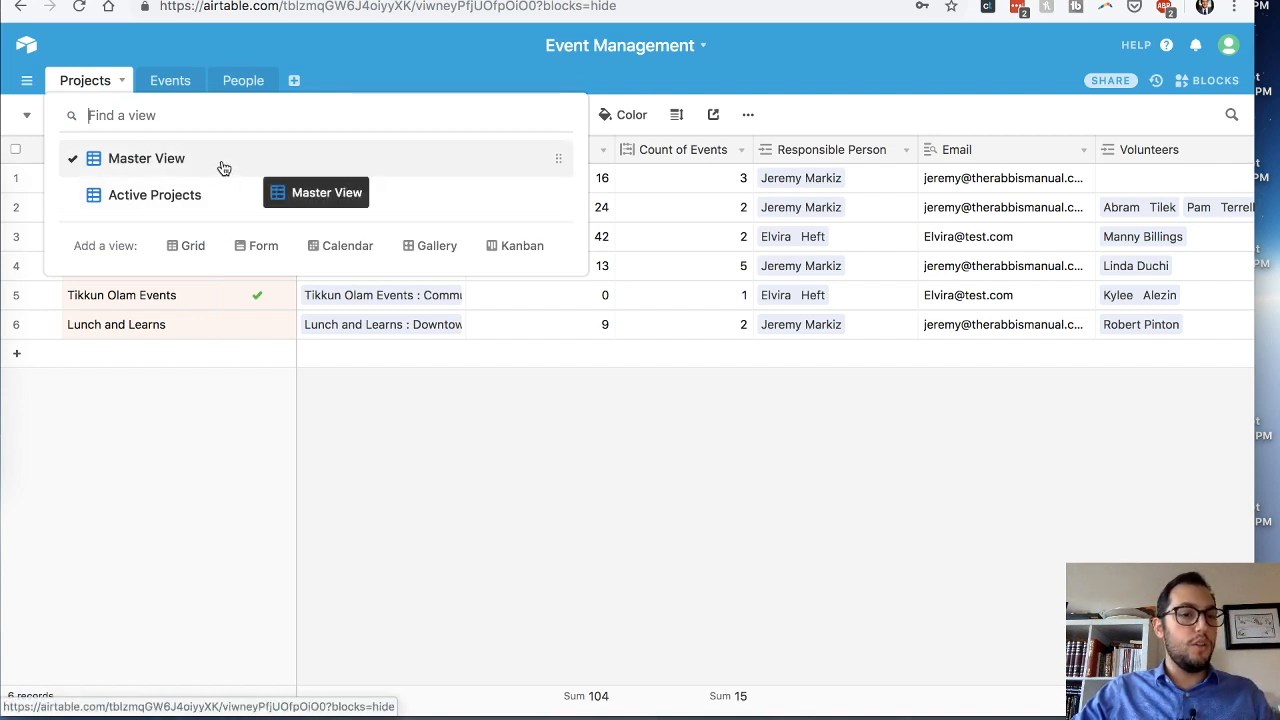
{"action": "left_click", "coordinate": [155, 195]}
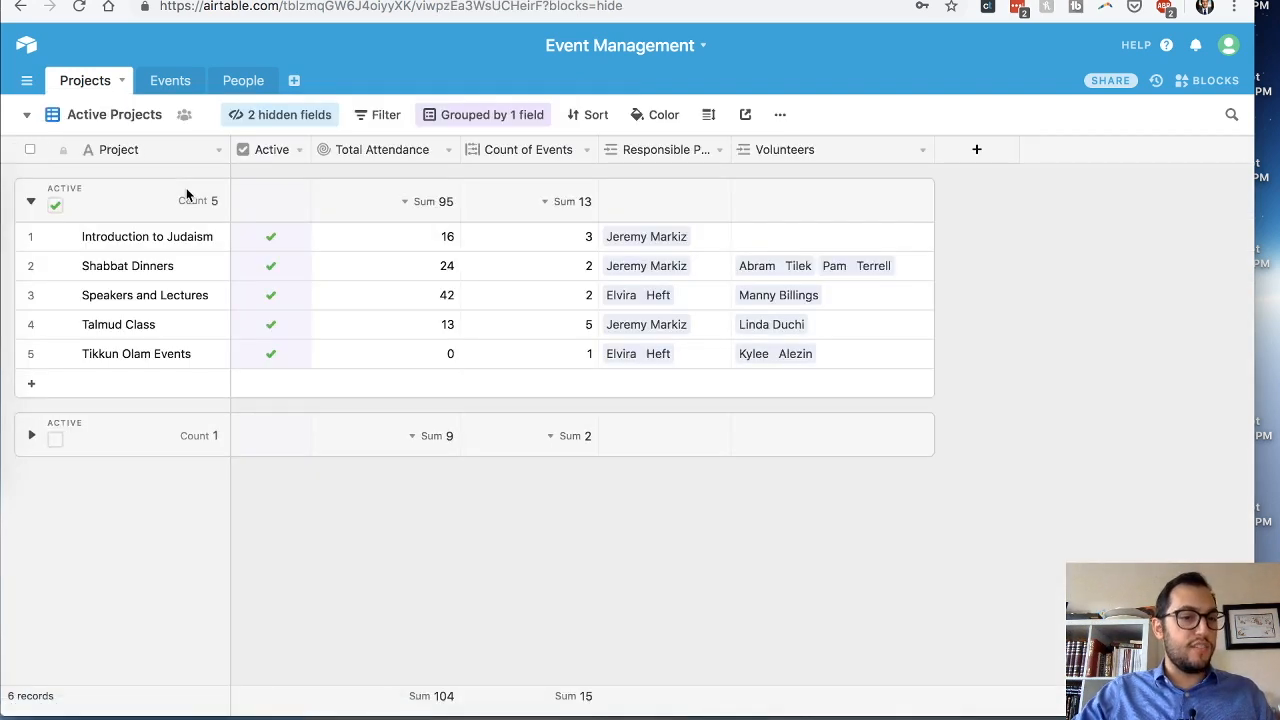
Step: Remove the Active Projects view's grouping, regroup it by Active from checked to unchecked, and collapse the unchecked group
{"action": "left_click", "coordinate": [486, 116]}
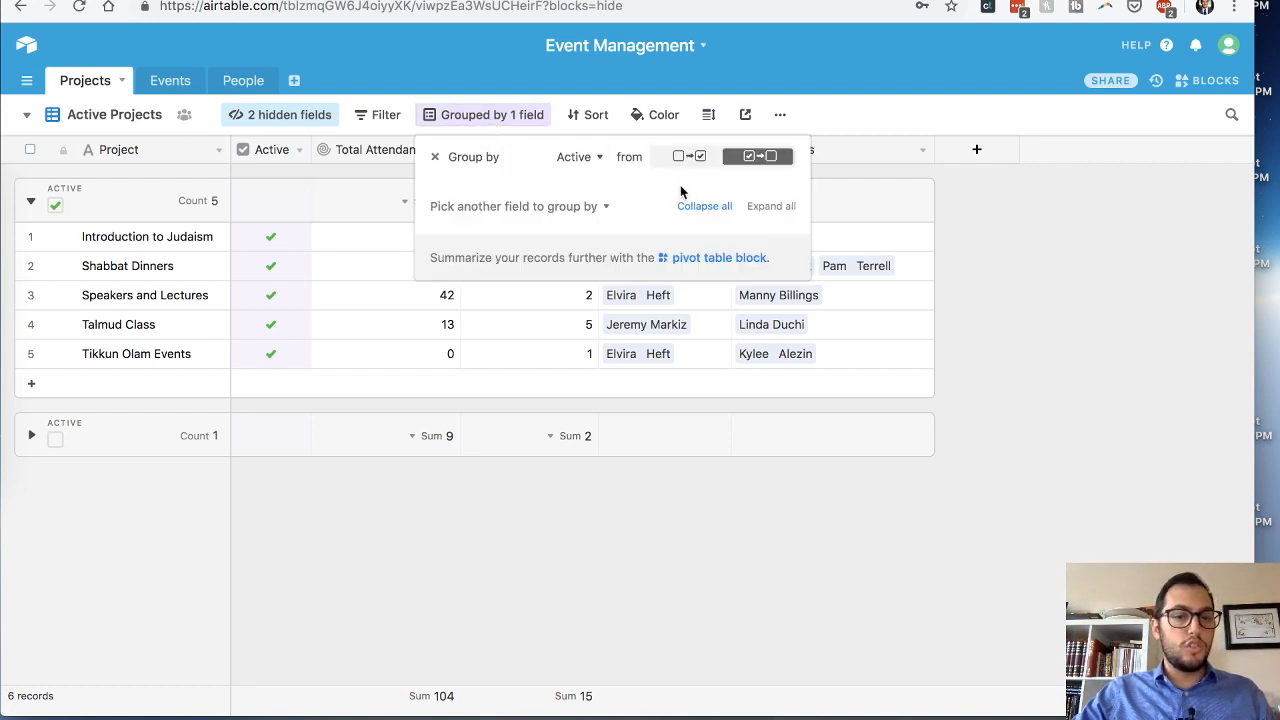
{"action": "left_click", "coordinate": [434, 157]}
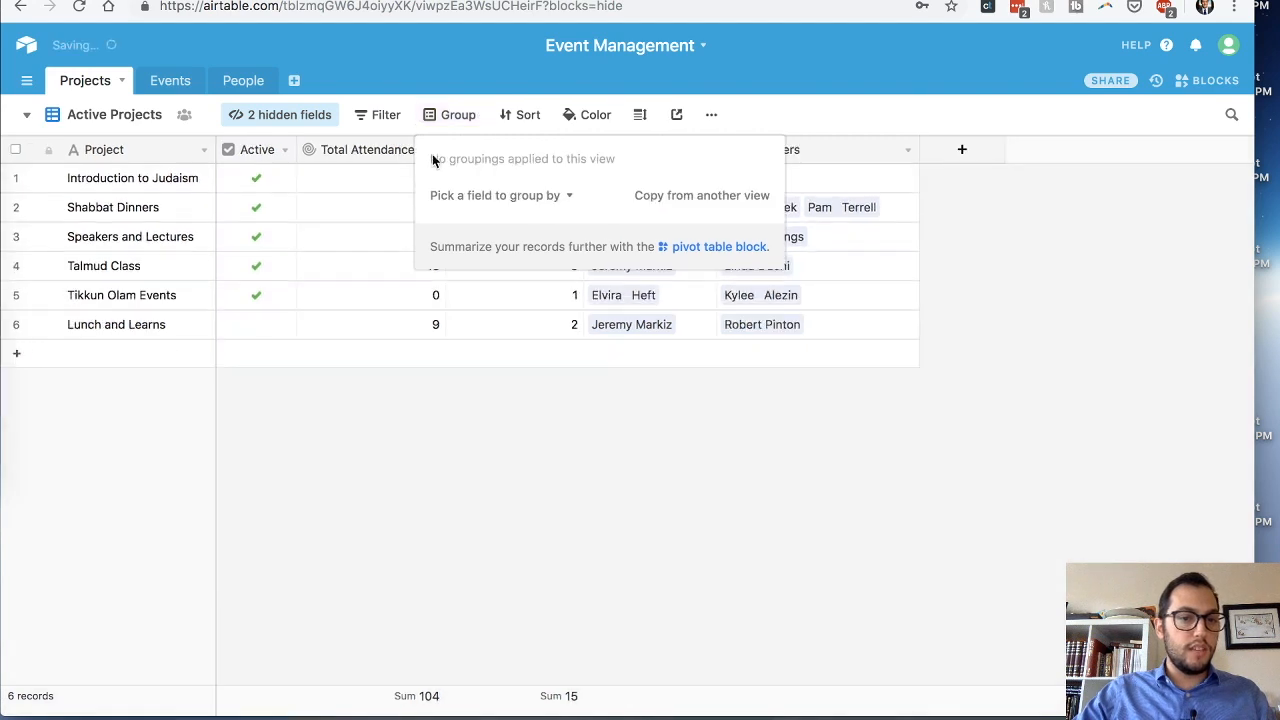
{"action": "left_click", "coordinate": [476, 195]}
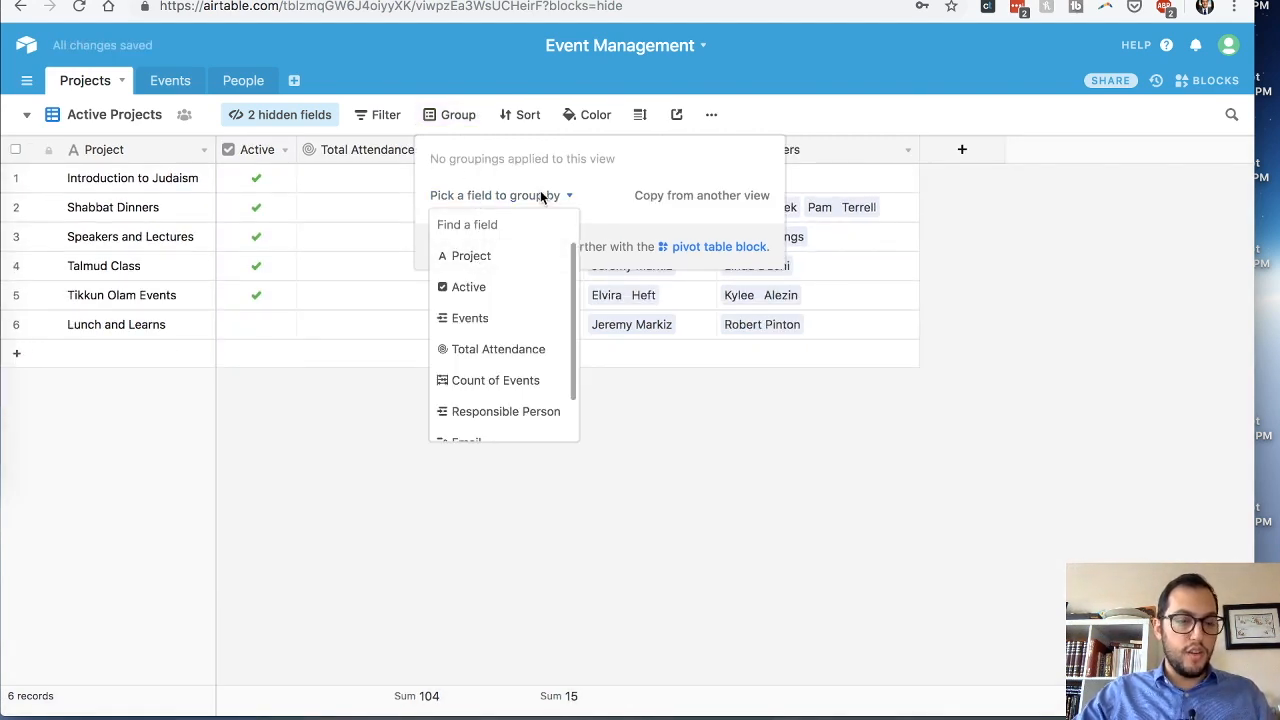
{"action": "left_click", "coordinate": [474, 286]}
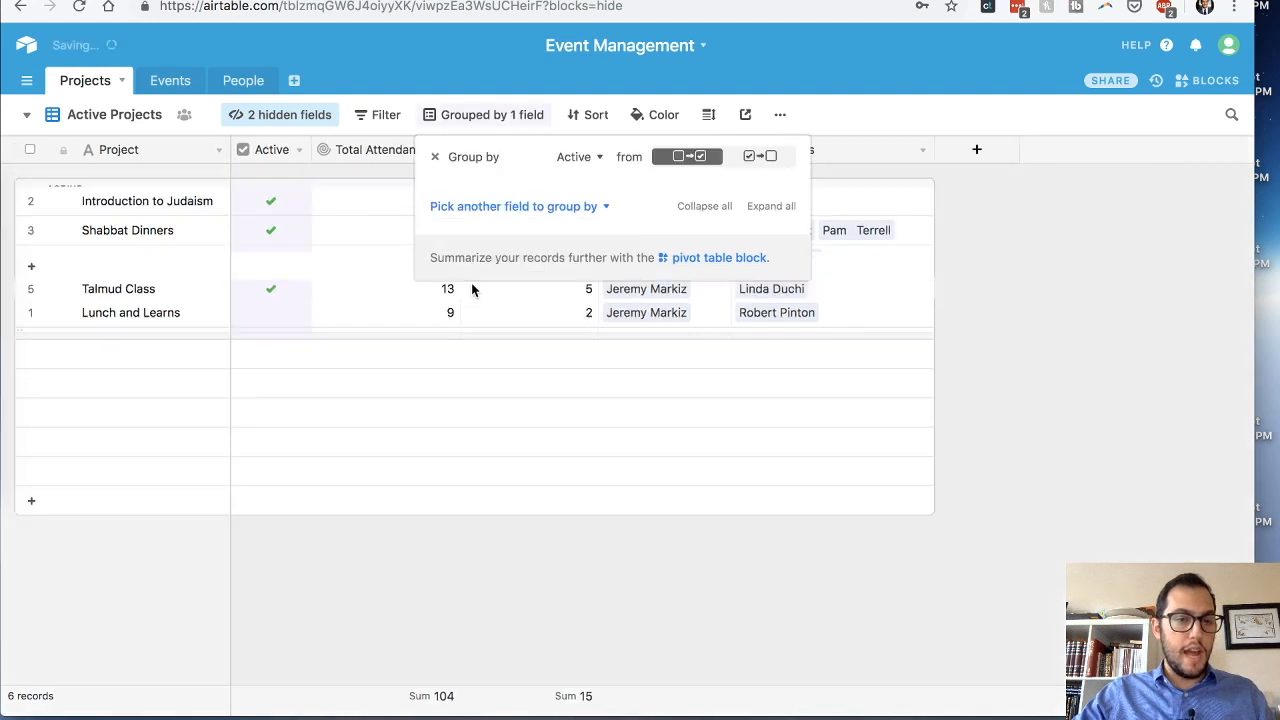
{"action": "left_click", "coordinate": [764, 157]}
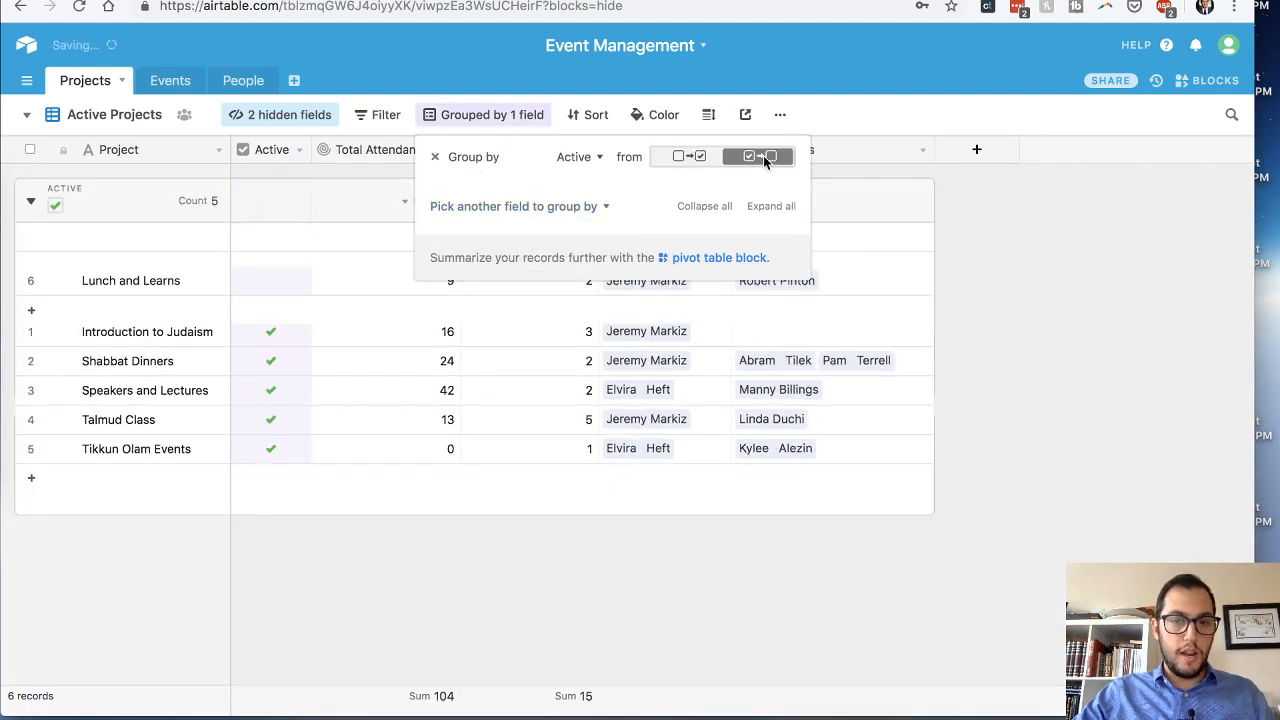
{"action": "left_click", "coordinate": [323, 600]}
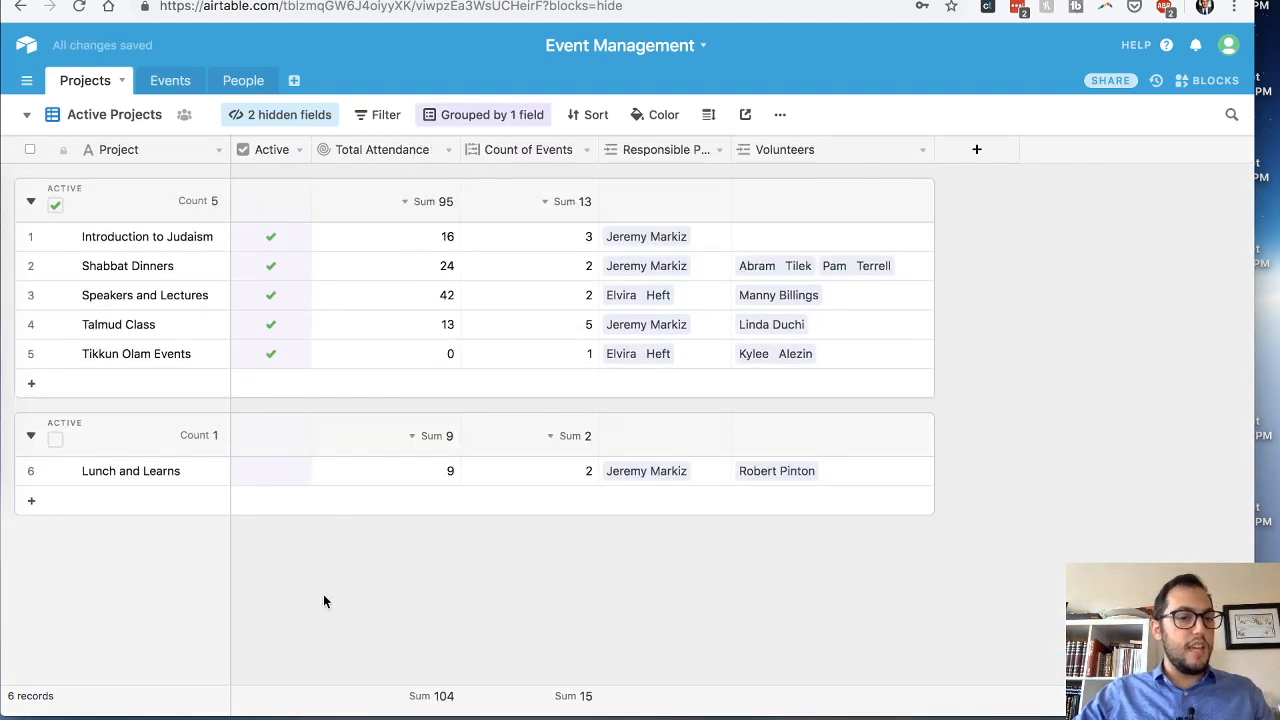
{"action": "left_click", "coordinate": [31, 435]}
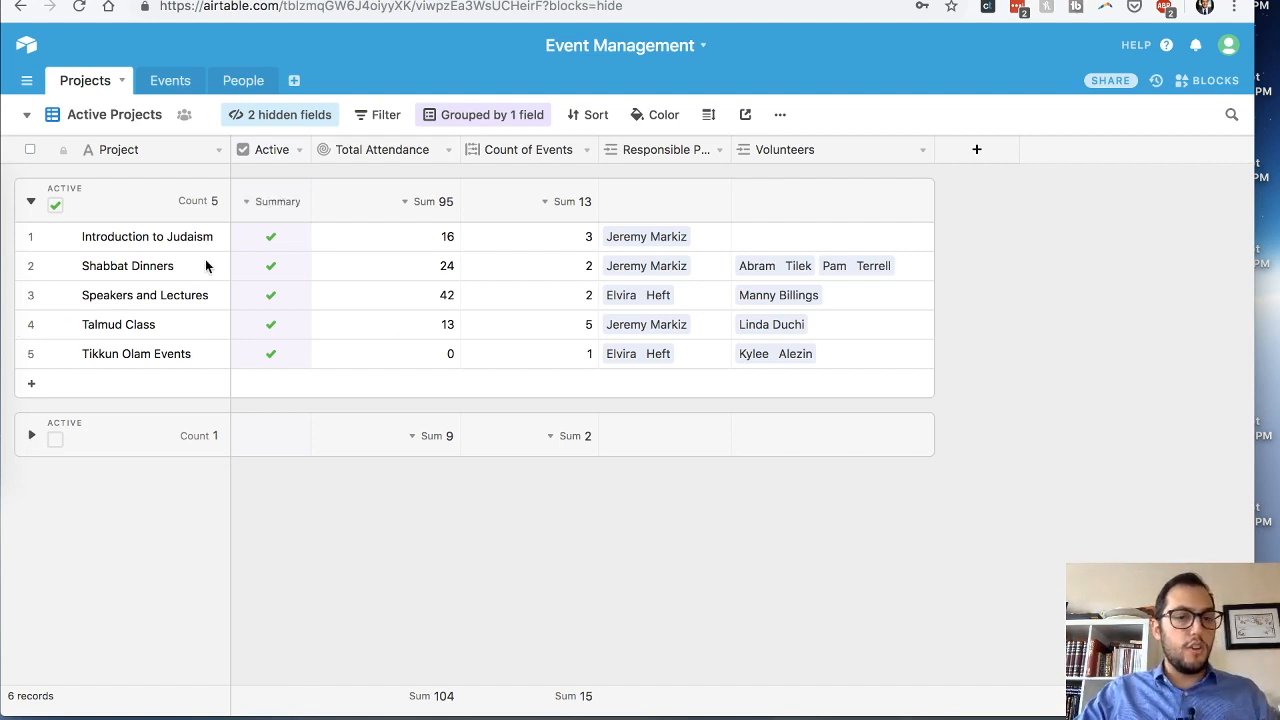
Step: Show the hidden Events field in the Active Projects view, narrow its column, and hide it again
{"action": "left_click", "coordinate": [273, 114]}
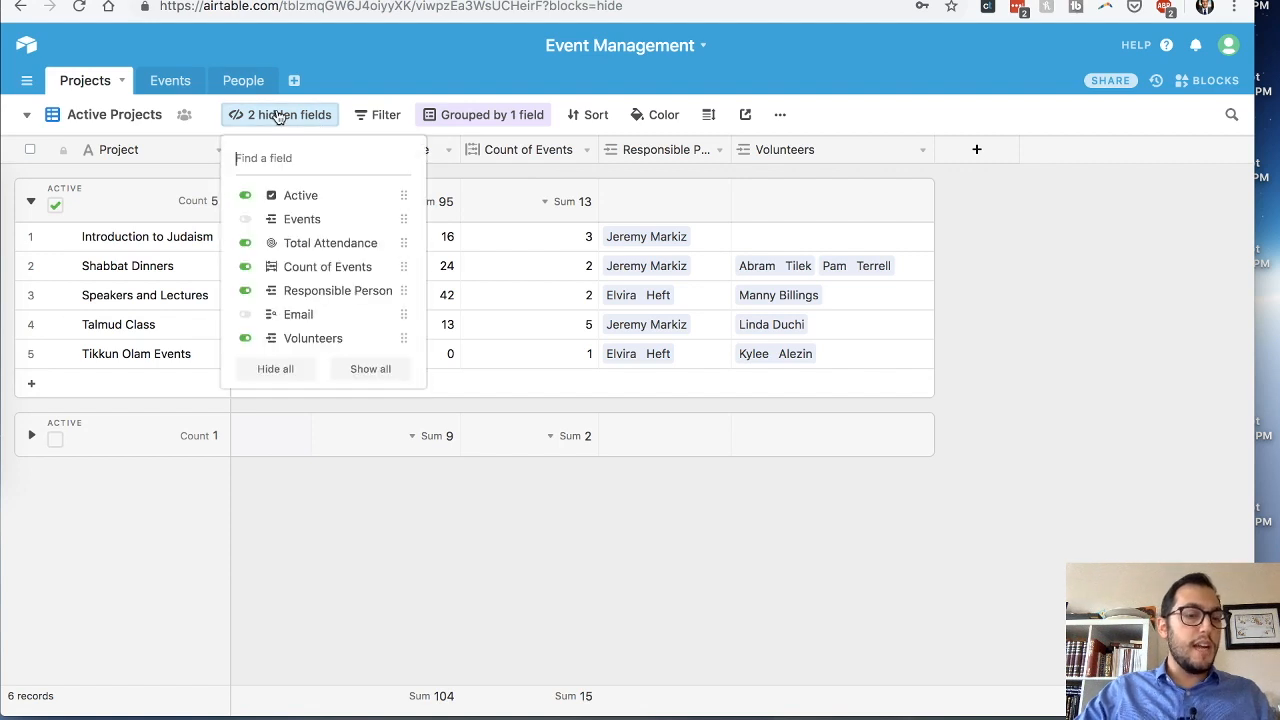
{"action": "left_click", "coordinate": [247, 219]}
{"action": "left_click", "coordinate": [448, 541]}
{"action": "left_click_drag", "start_coordinate": [480, 149], "coordinate": [441, 165]}
{"action": "left_click", "coordinate": [318, 120]}
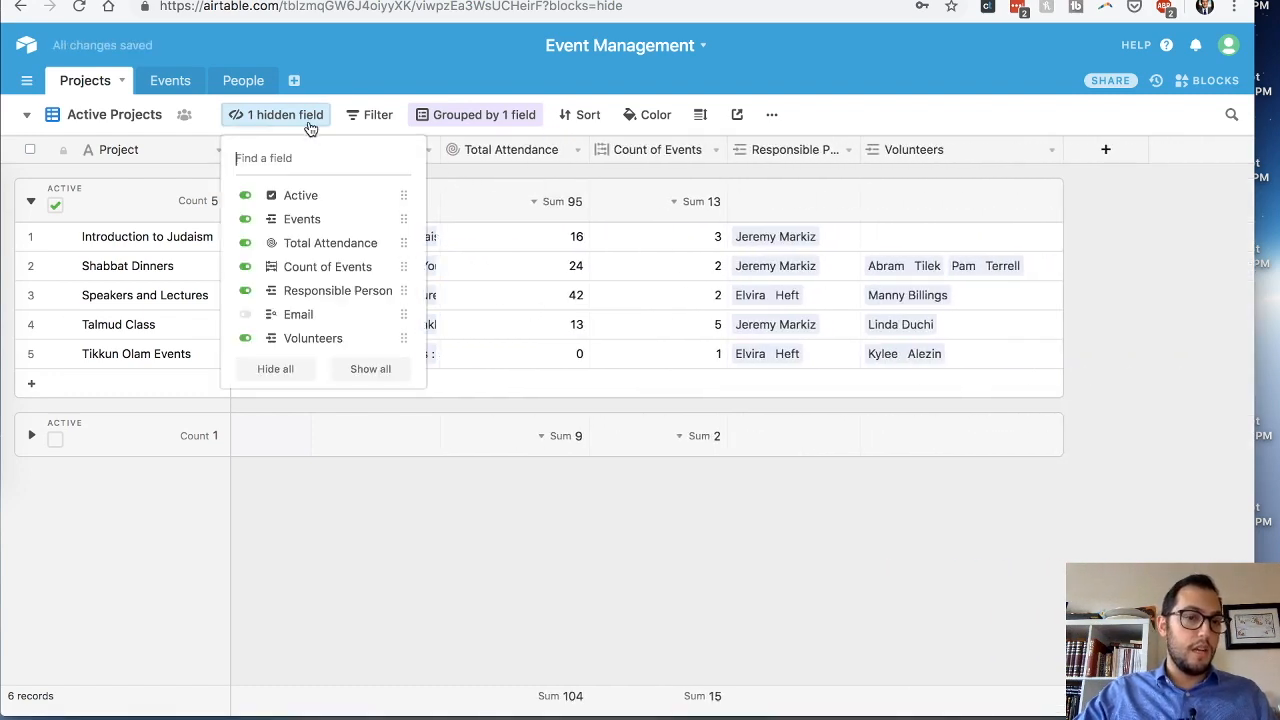
{"action": "left_click", "coordinate": [245, 219]}
Step: Show the Email field in the Active Projects view and hide it again
{"action": "left_click", "coordinate": [245, 315]}
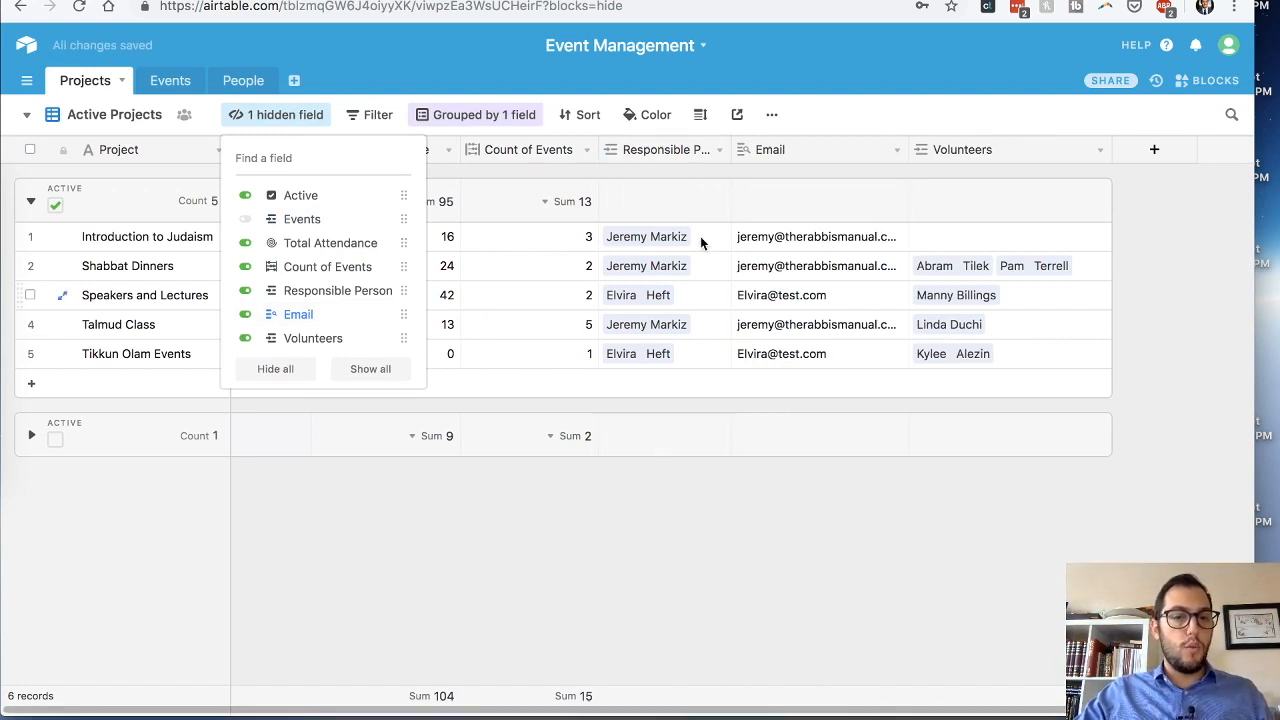
{"action": "left_click", "coordinate": [245, 314]}
{"action": "left_click", "coordinate": [484, 580]}
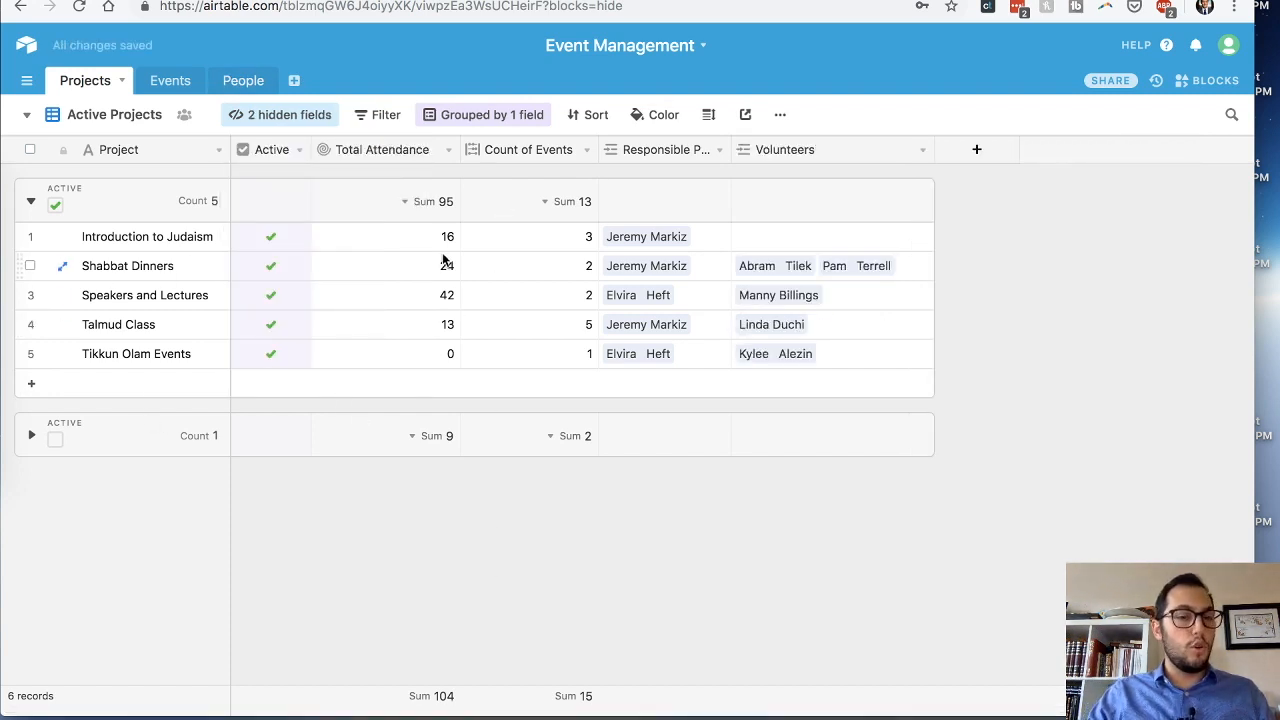
Step: Open the field type settings of Total Attendance to review how its rollup is configured
{"action": "left_click", "coordinate": [348, 153]}
{"action": "right_click", "coordinate": [348, 153]}
{"action": "left_click", "coordinate": [372, 177]}
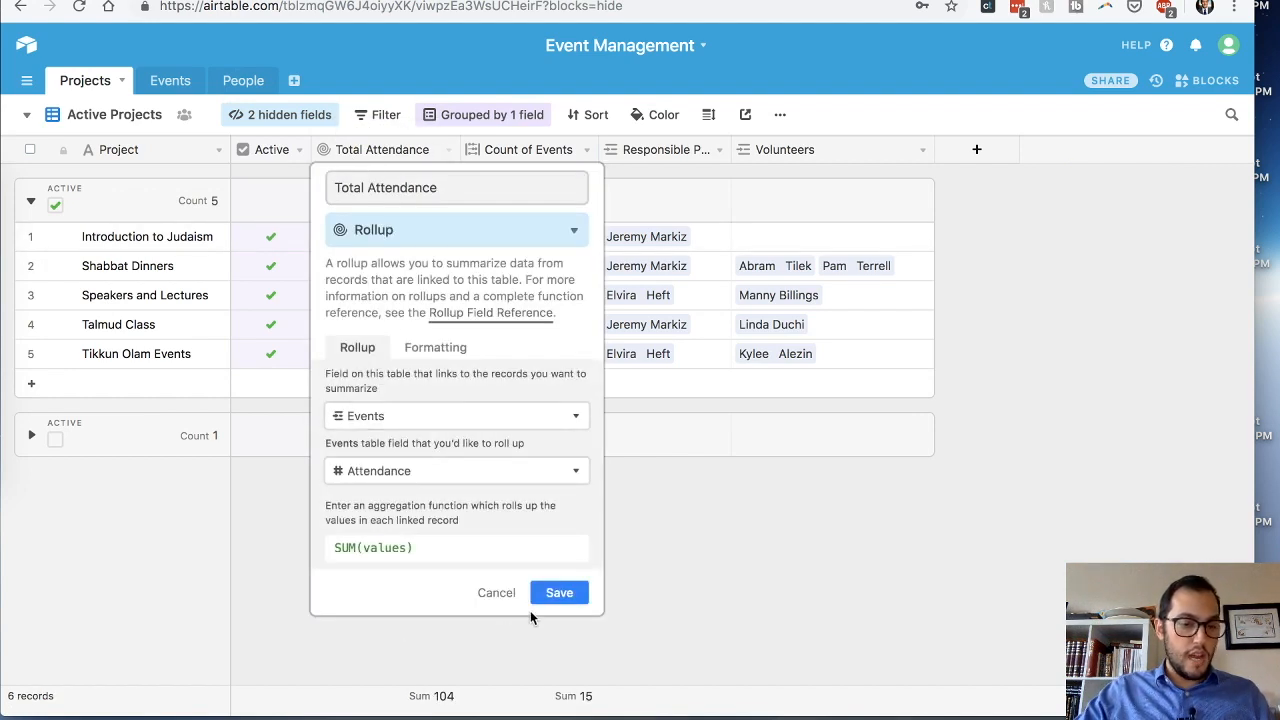
Step: Save and close the Total Attendance rollup settings, and check the Count of Events value for Introduction to Judaism
{"action": "left_click", "coordinate": [559, 592]}
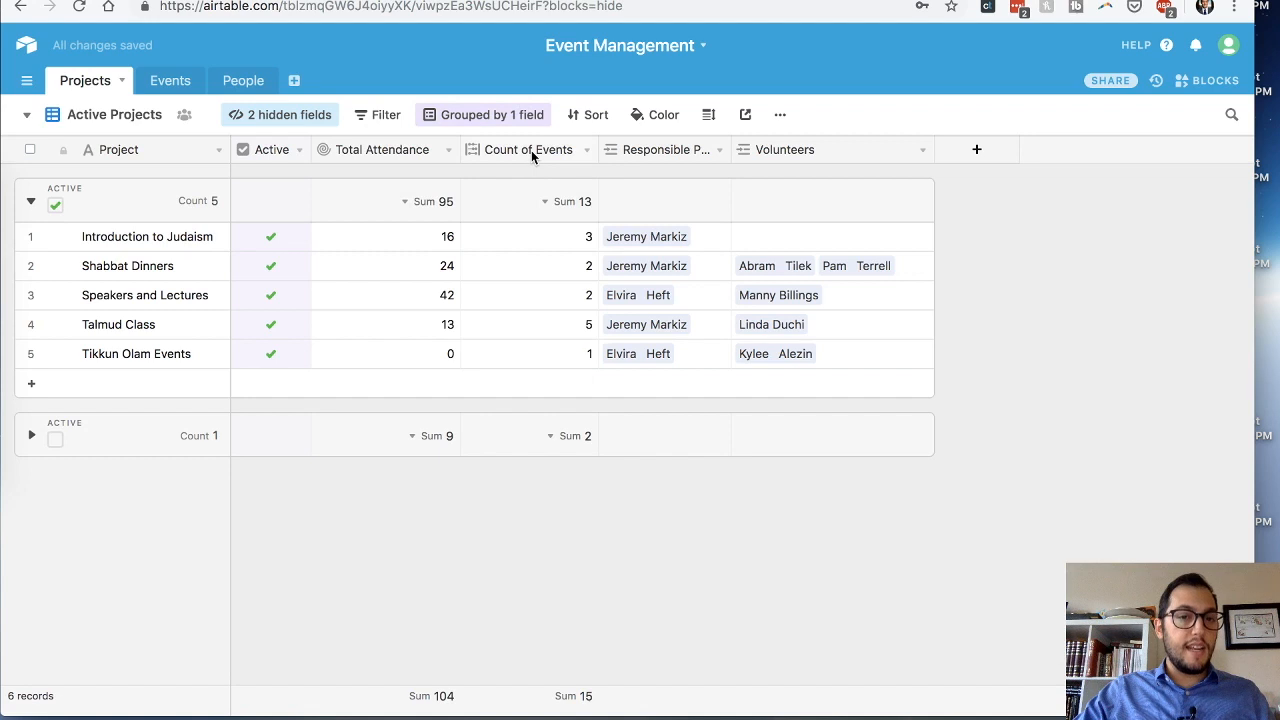
{"action": "left_click", "coordinate": [548, 246]}
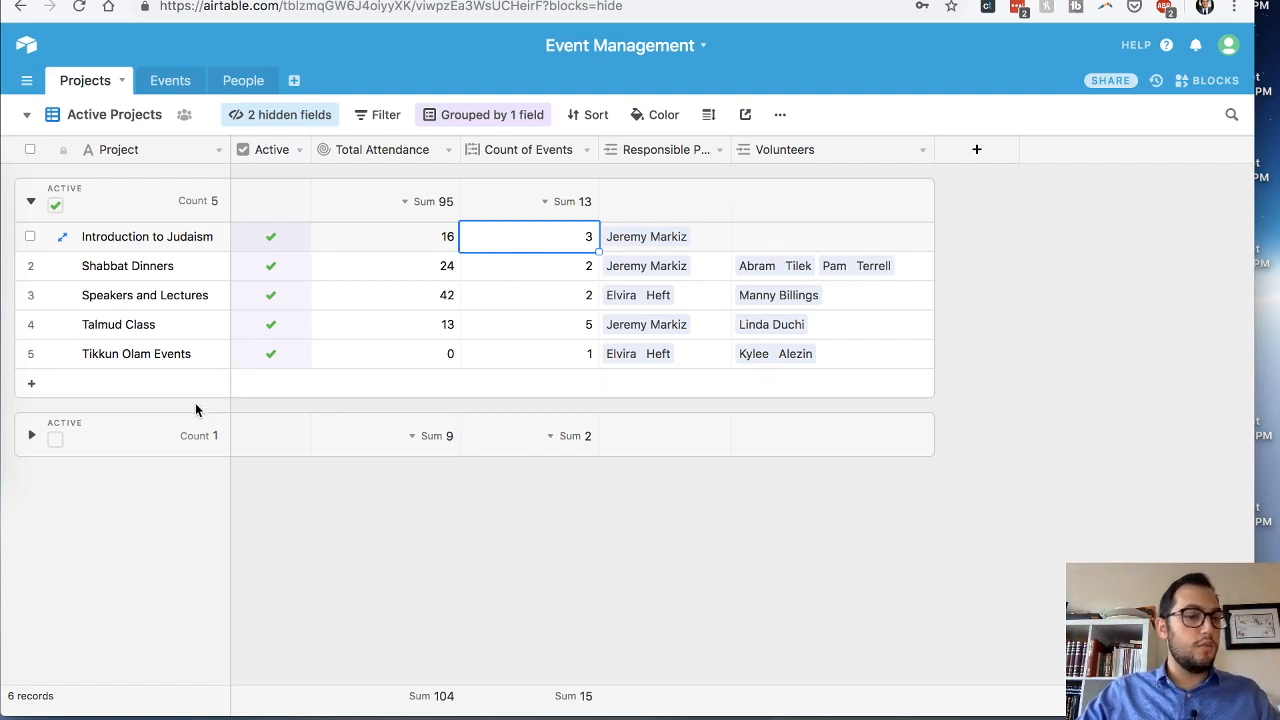
Step: Add a project named Parasha Class to the checked Active group of the Active Projects view
{"action": "left_click", "coordinate": [175, 387]}
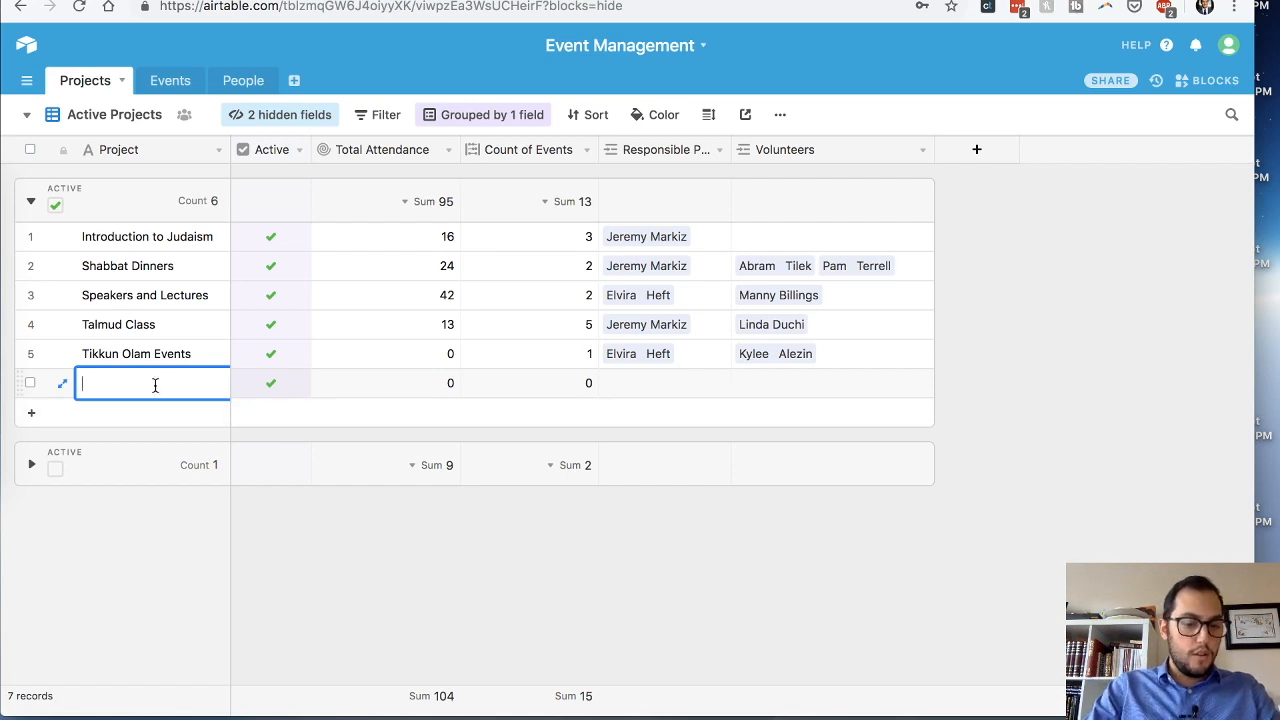
{"action": "type", "text": "Parasha Class"}
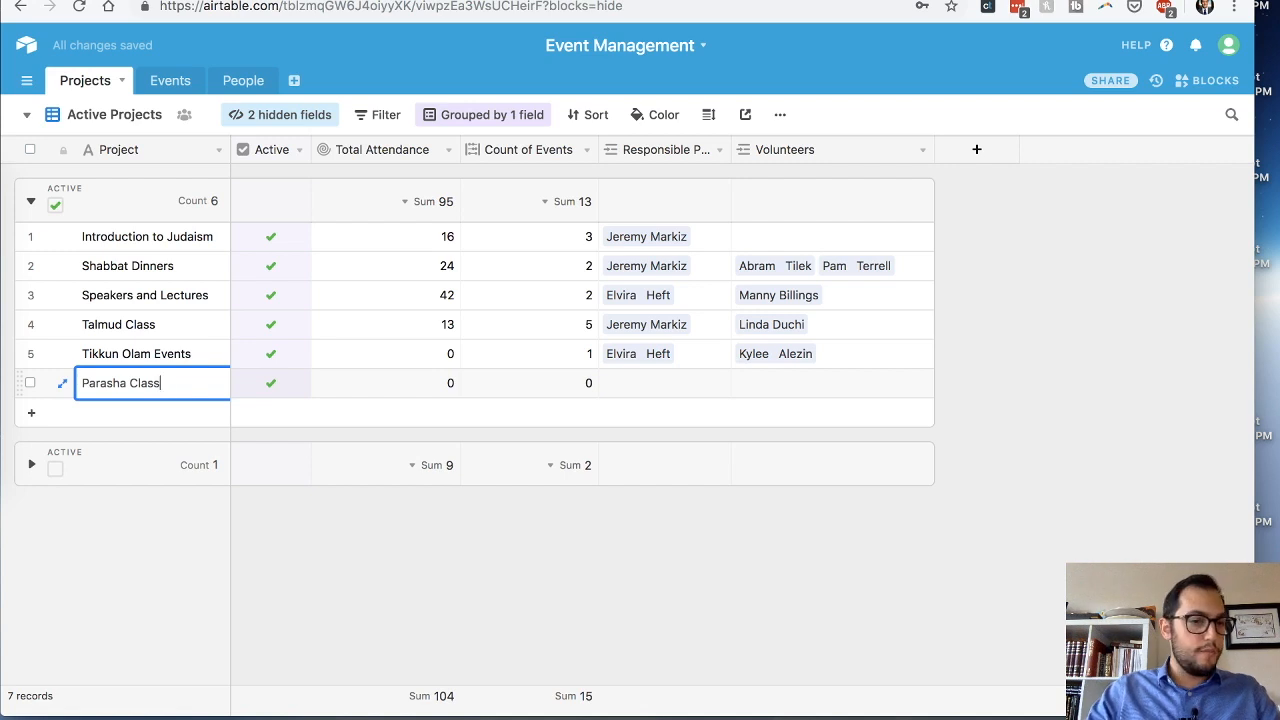
{"action": "left_click", "coordinate": [309, 589]}
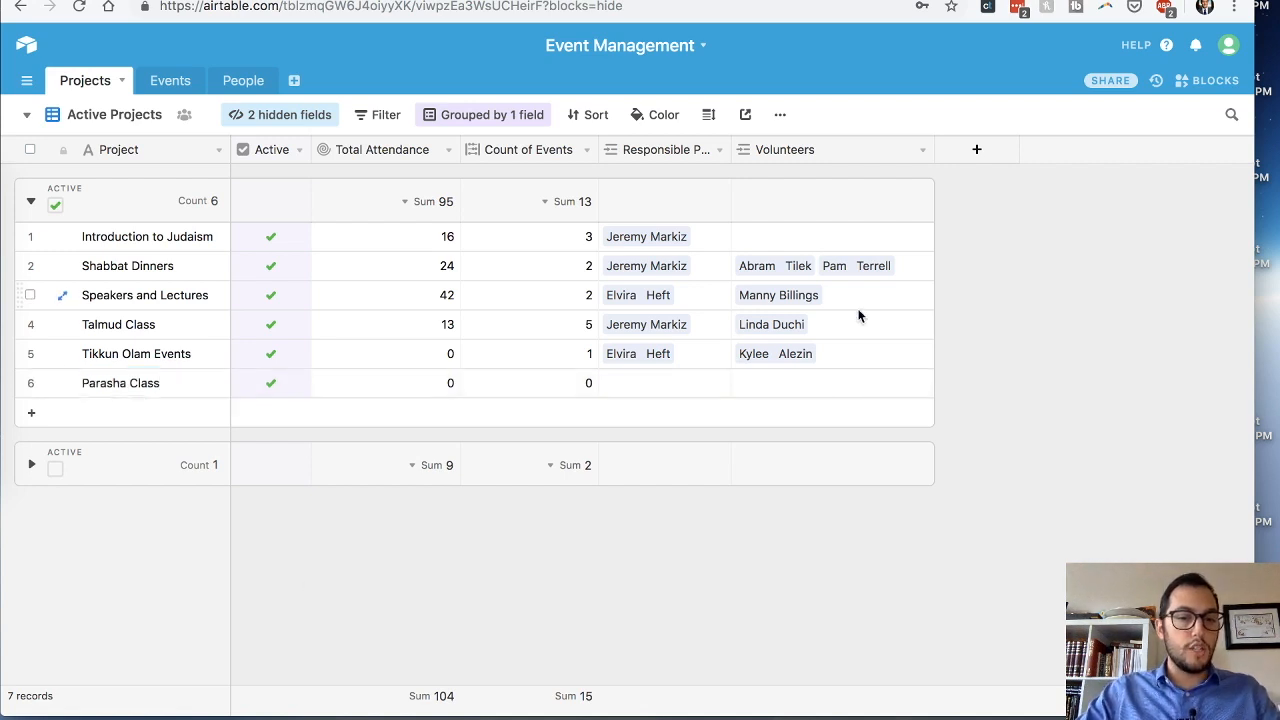
Step: Link a responsible person to the Parasha Class project and remove the link again
{"action": "left_click", "coordinate": [650, 384]}
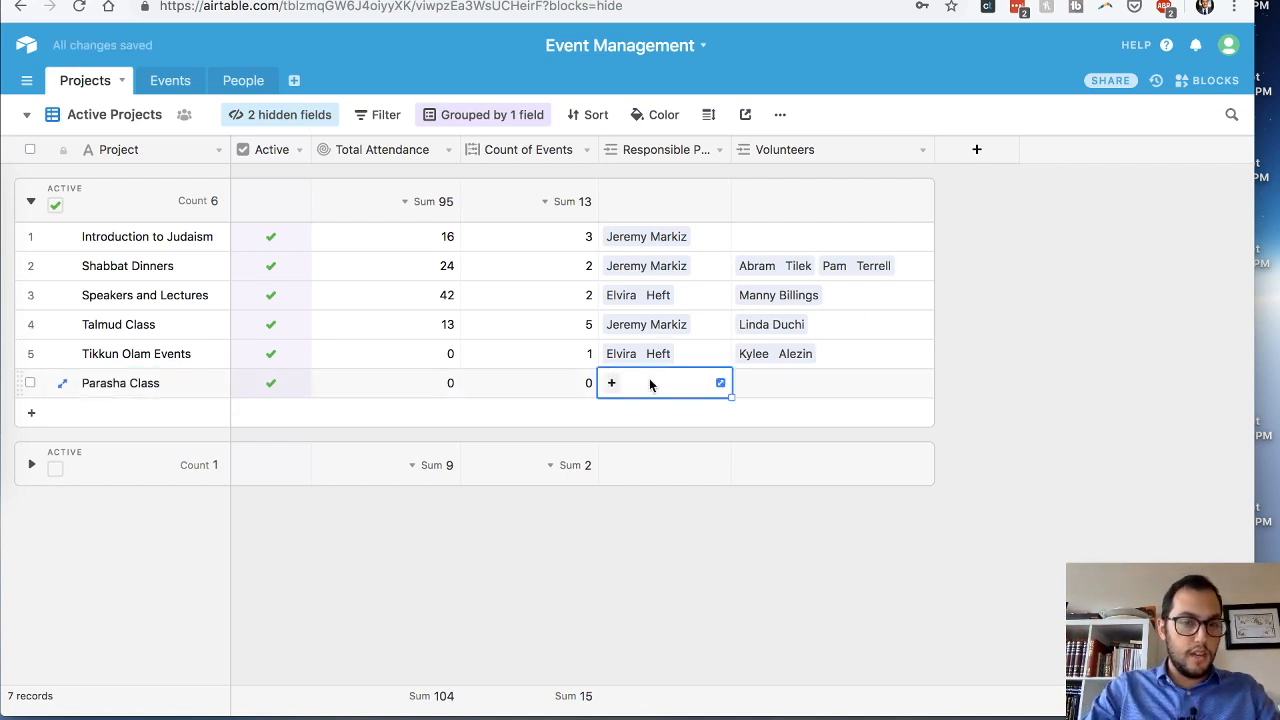
{"action": "type", "text": "J"}
{"action": "key", "text": "Return"}
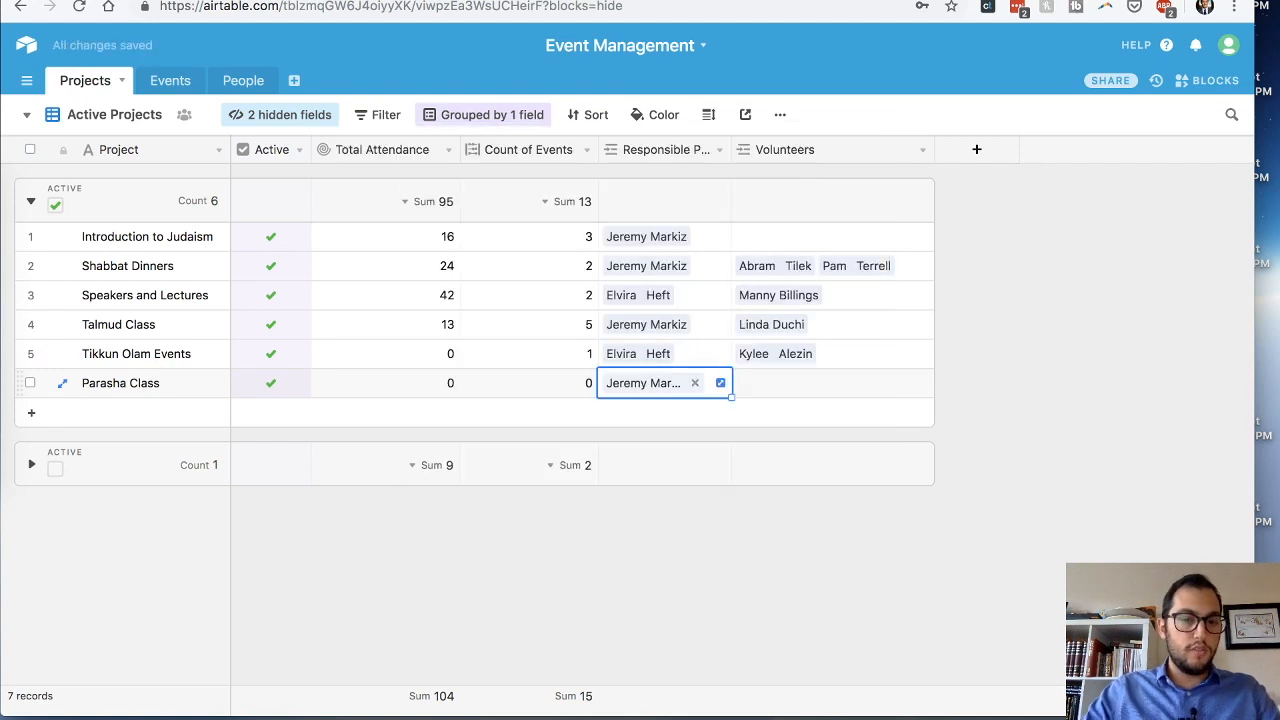
{"action": "left_click", "coordinate": [695, 383]}
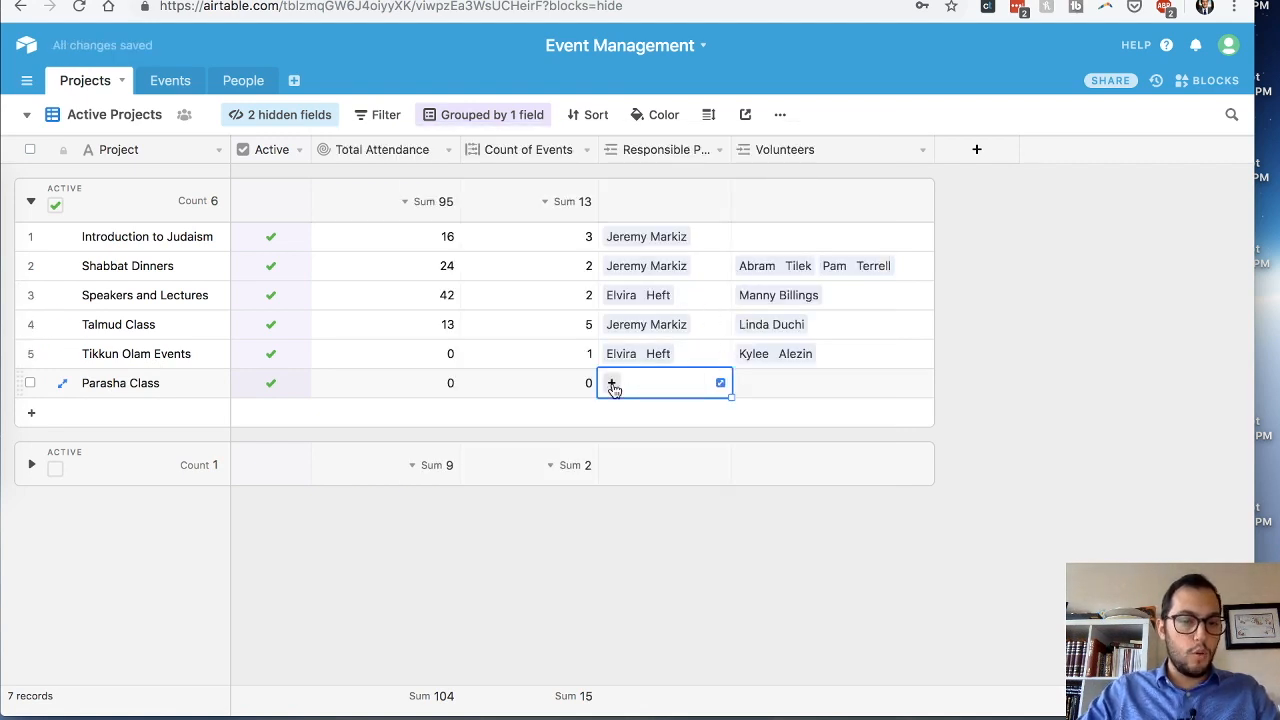
Step: Browse the linkable people records and make Talmud Class's responsible person responsible for Parasha Class too
{"action": "left_click", "coordinate": [612, 384]}
{"action": "scroll", "coordinate": [473, 455], "scroll_direction": "down", "scroll_amount": 5}
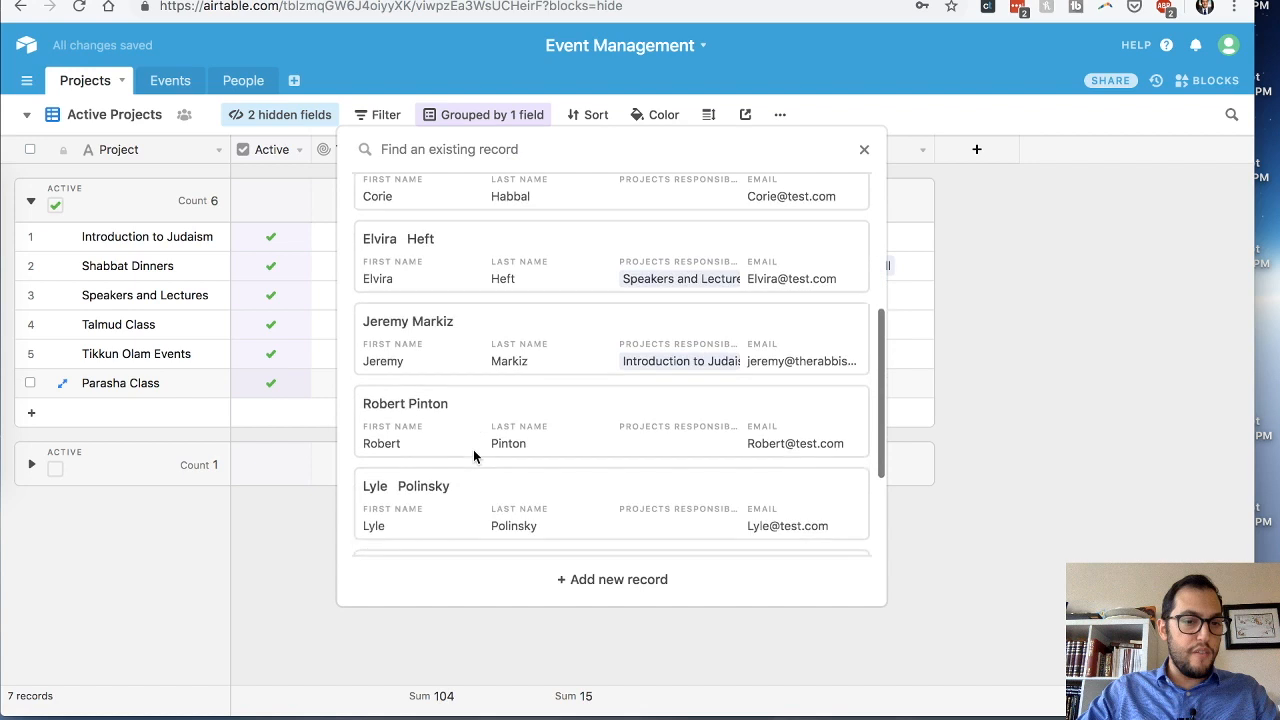
{"action": "scroll", "coordinate": [474, 451], "scroll_direction": "up", "scroll_amount": 4}
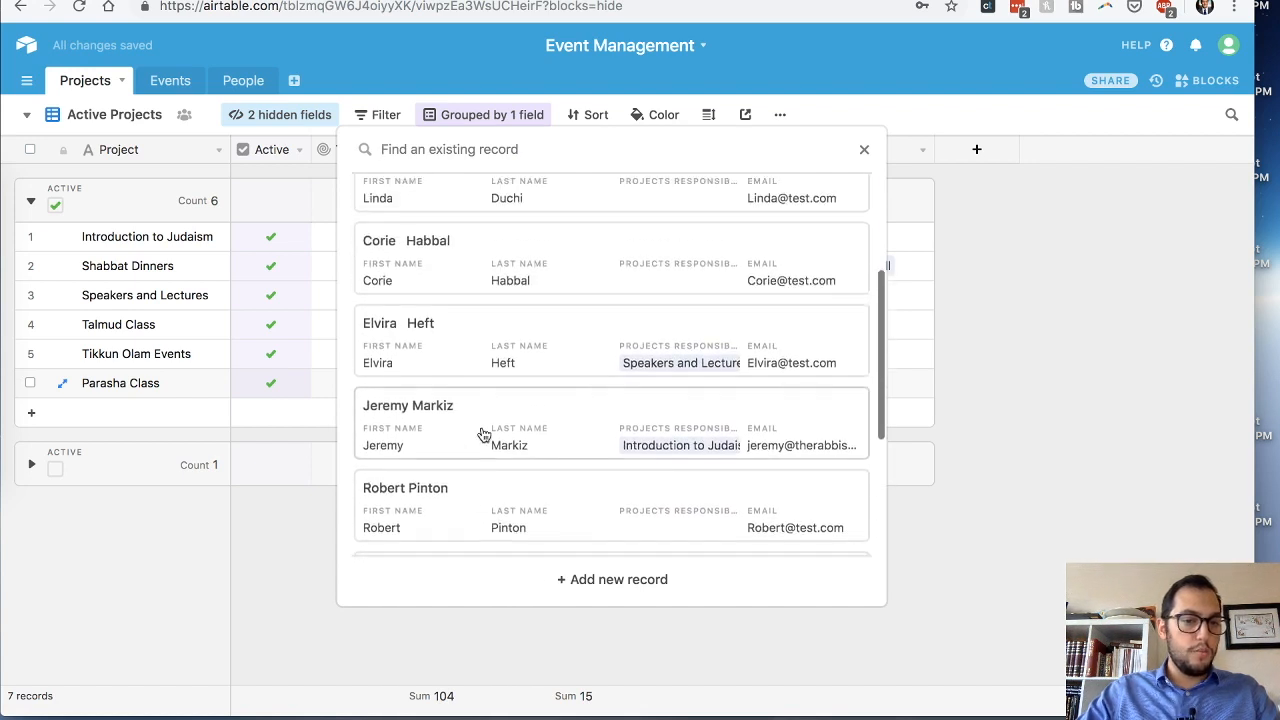
{"action": "left_click", "coordinate": [448, 412]}
Step: Link the Speakers and Lectures volunteer to Parasha Class in its Volunteers field
{"action": "left_click", "coordinate": [767, 391]}
{"action": "left_click", "coordinate": [754, 390]}
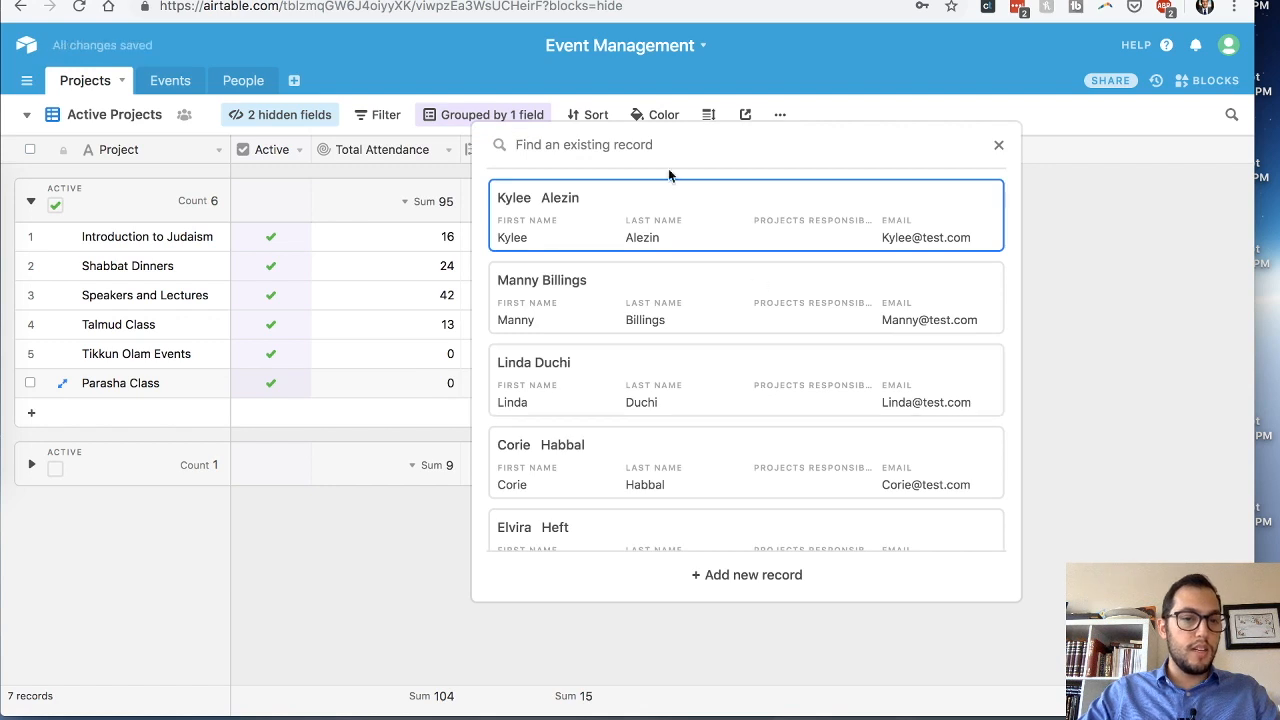
{"action": "left_click", "coordinate": [564, 294]}
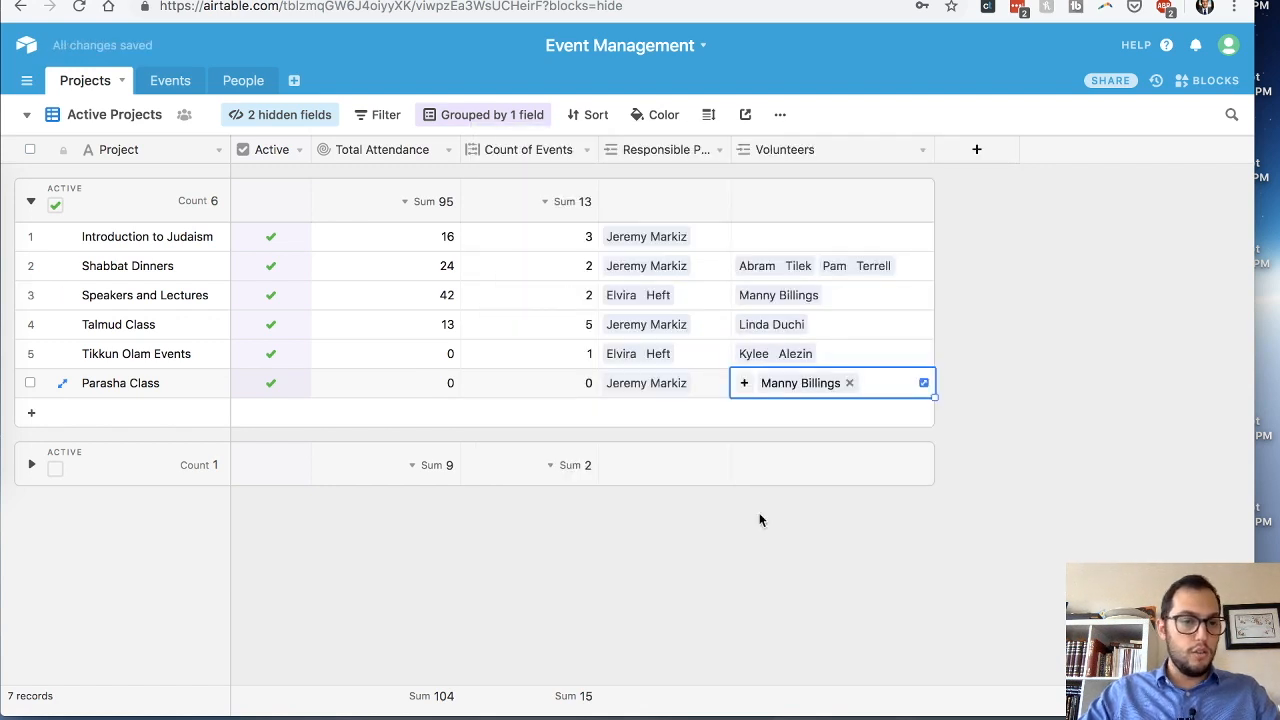
{"action": "left_click", "coordinate": [148, 298]}
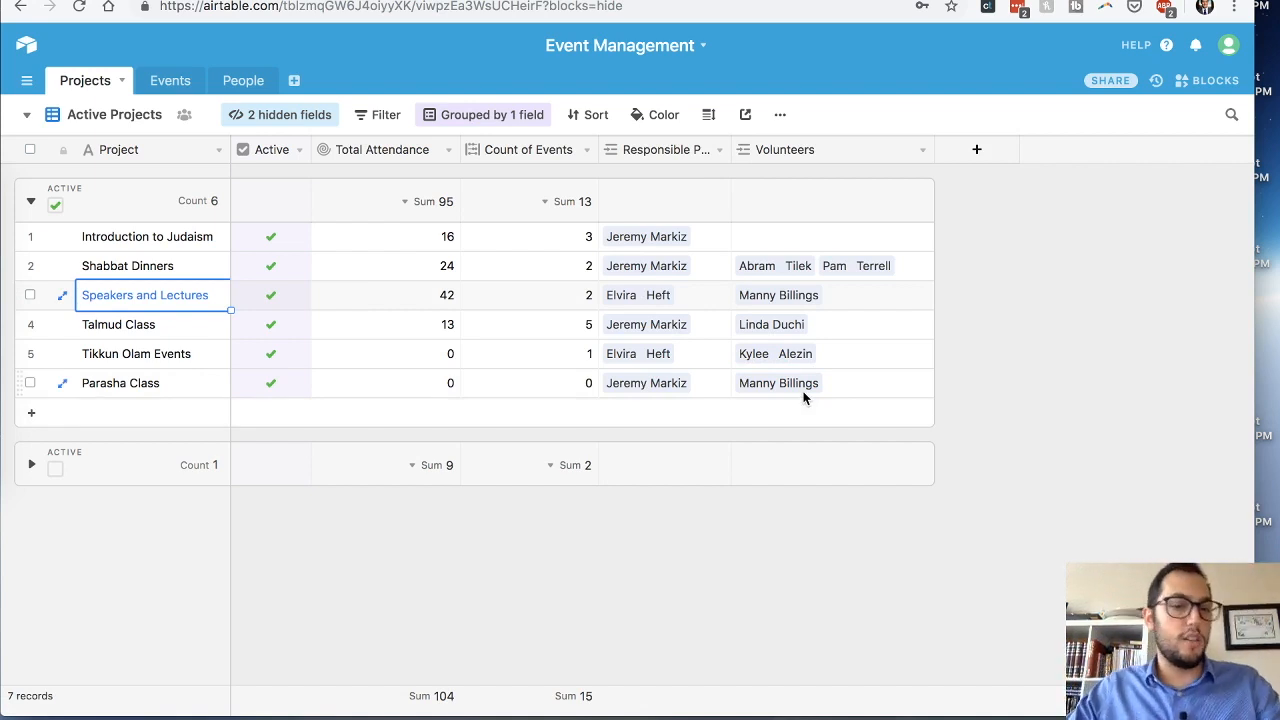
Step: Open the People table and examine the Volunteer Projects linked to the Parasha Class volunteer
{"action": "left_click", "coordinate": [243, 80]}
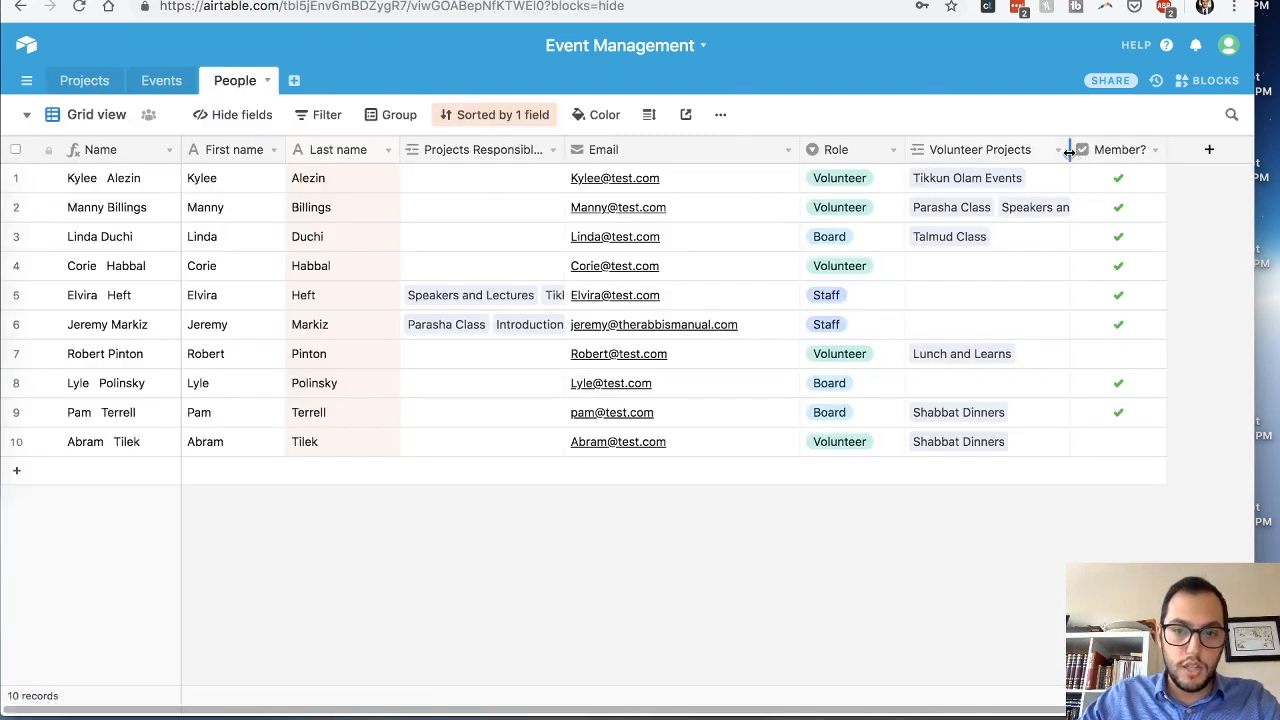
{"action": "left_click", "coordinate": [966, 326]}
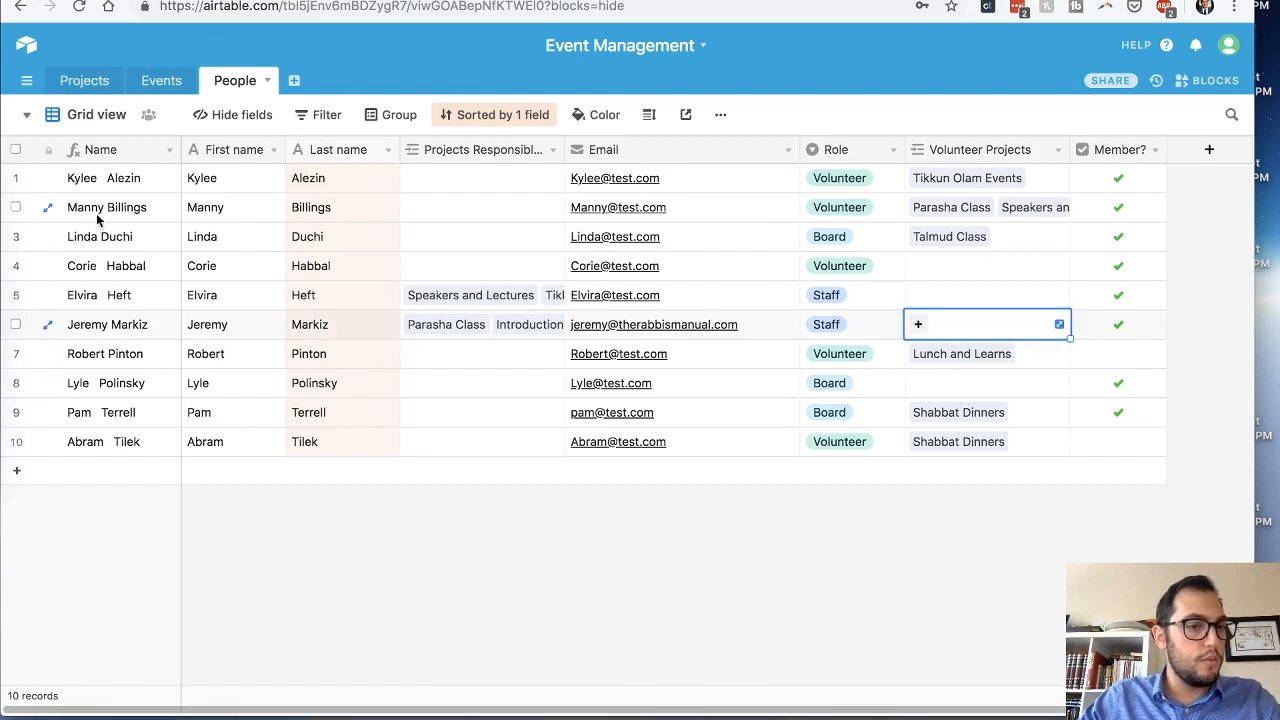
{"action": "left_click", "coordinate": [965, 210]}
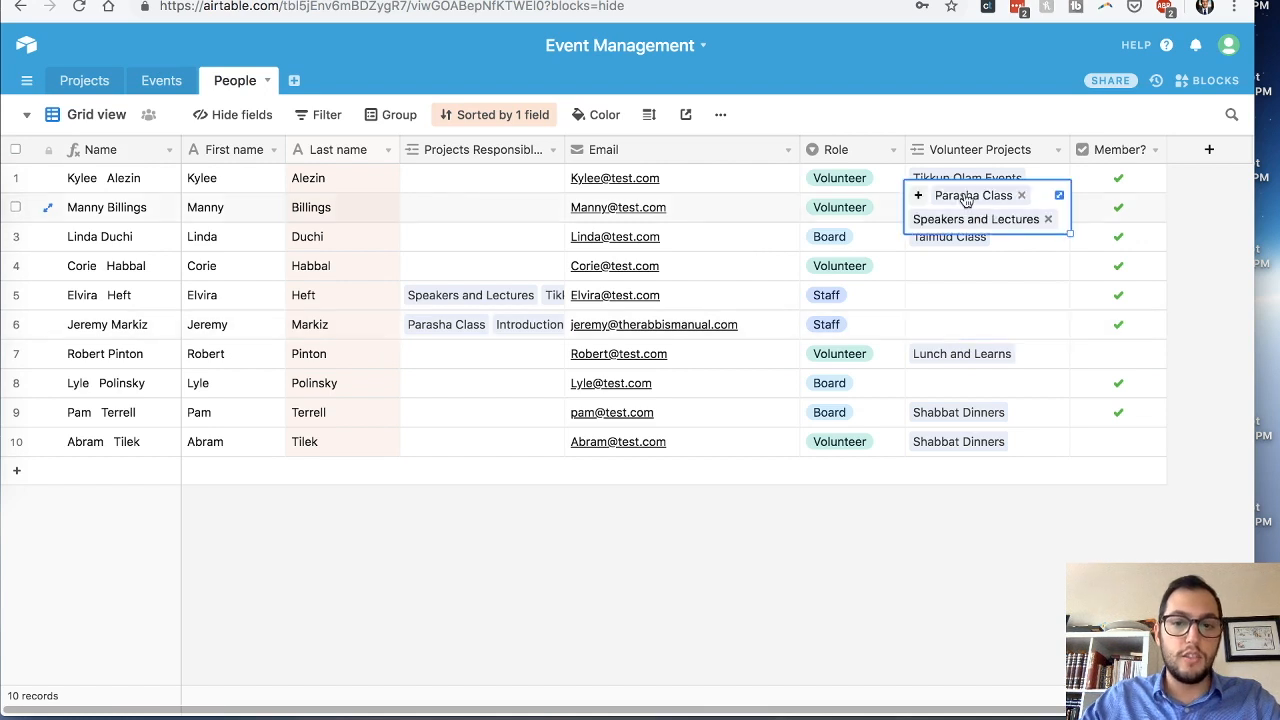
Step: Inspect the projects linked to the Parasha Class responsible person and widen the Projects Responsible For column to show its full heading
{"action": "left_click", "coordinate": [440, 326]}
{"action": "left_click_drag", "start_coordinate": [565, 149], "coordinate": [593, 149]}
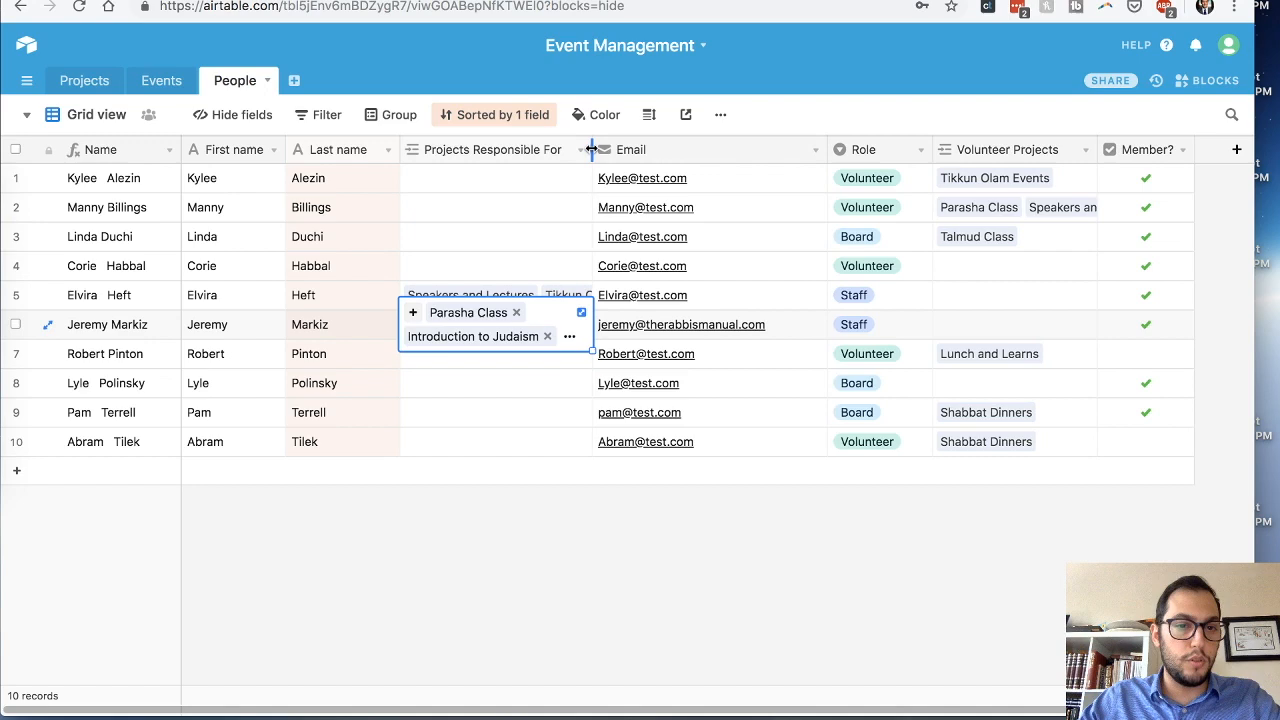
{"action": "left_click", "coordinate": [500, 263]}
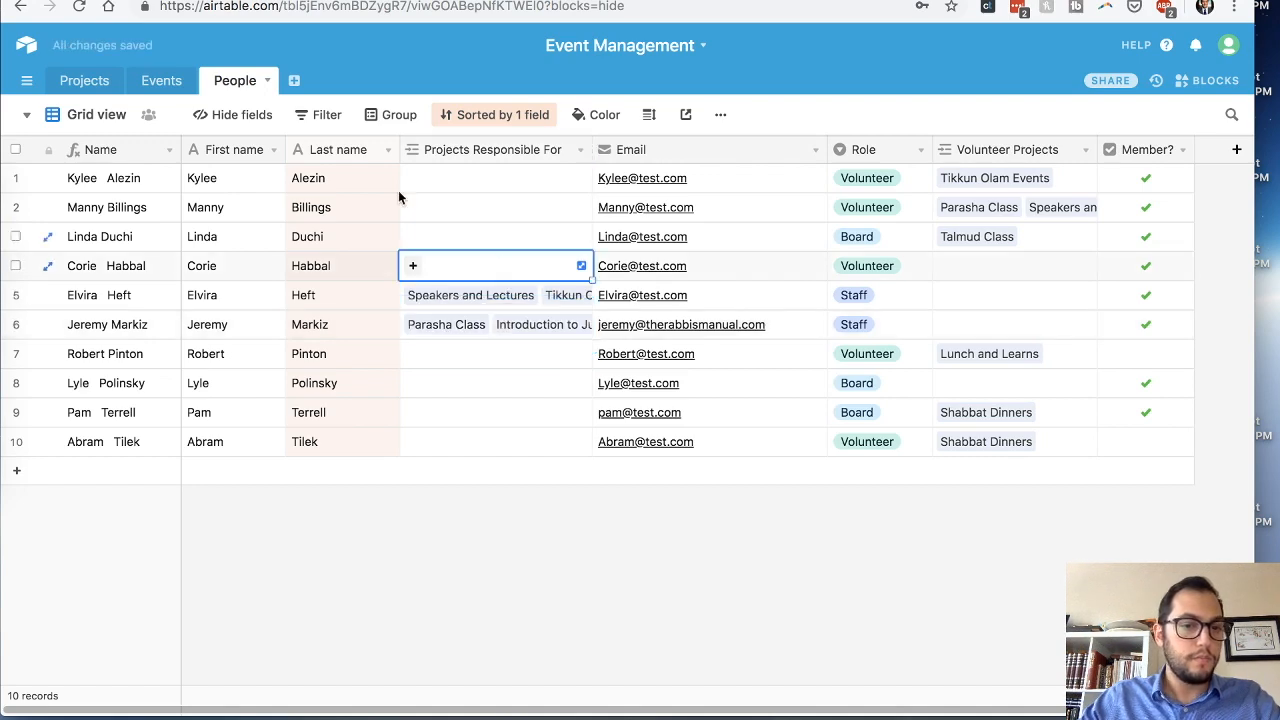
Step: Open the Events table and look over its list of available views, staying in Master View
{"action": "left_click", "coordinate": [148, 84]}
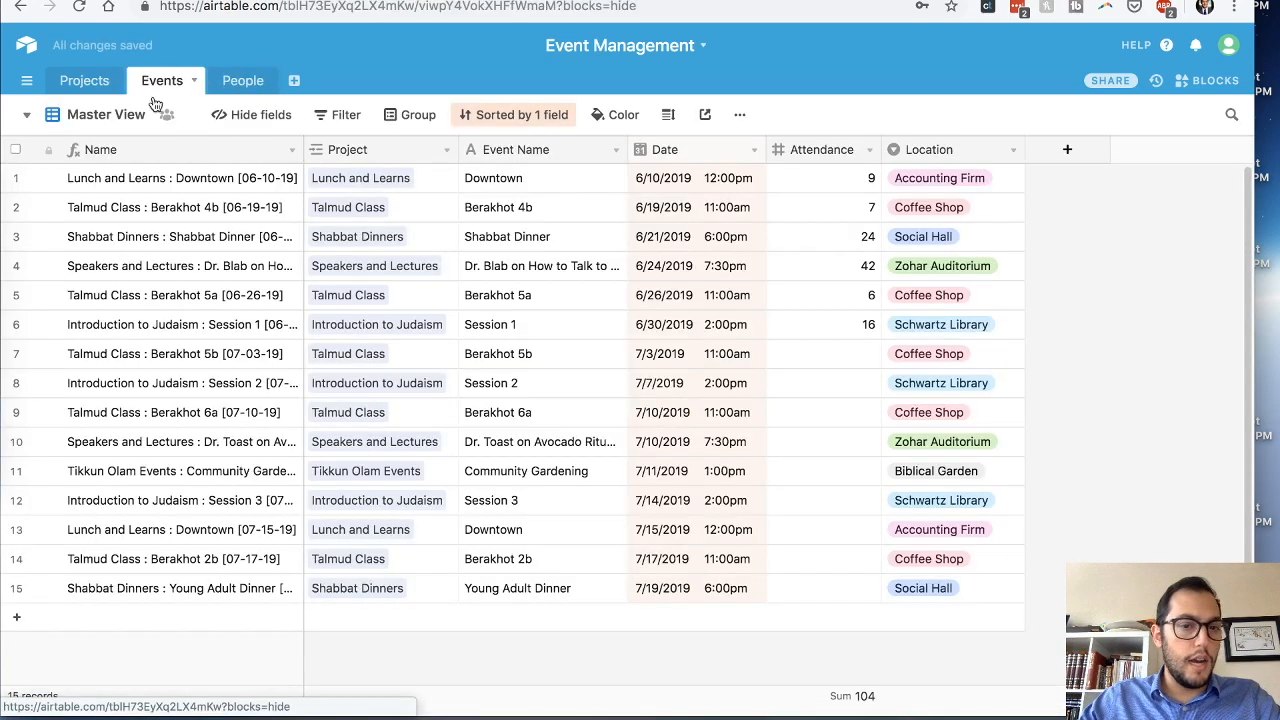
{"action": "left_click", "coordinate": [80, 120]}
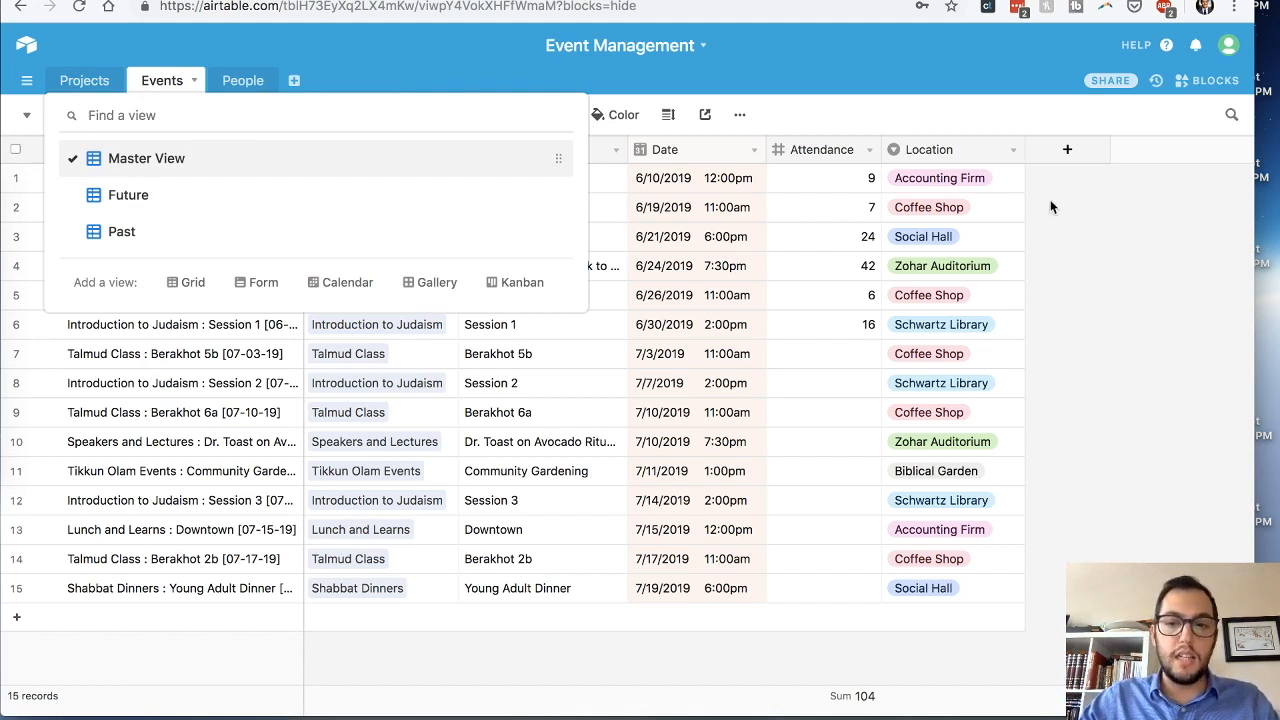
{"action": "left_click", "coordinate": [320, 173]}
Step: Add a blank record to the Events Master View and turn off keeping the view sorted by date
{"action": "scroll", "coordinate": [198, 648], "scroll_direction": "down", "scroll_amount": 1}
{"action": "scroll", "coordinate": [198, 648], "scroll_direction": "down", "scroll_amount": 1}
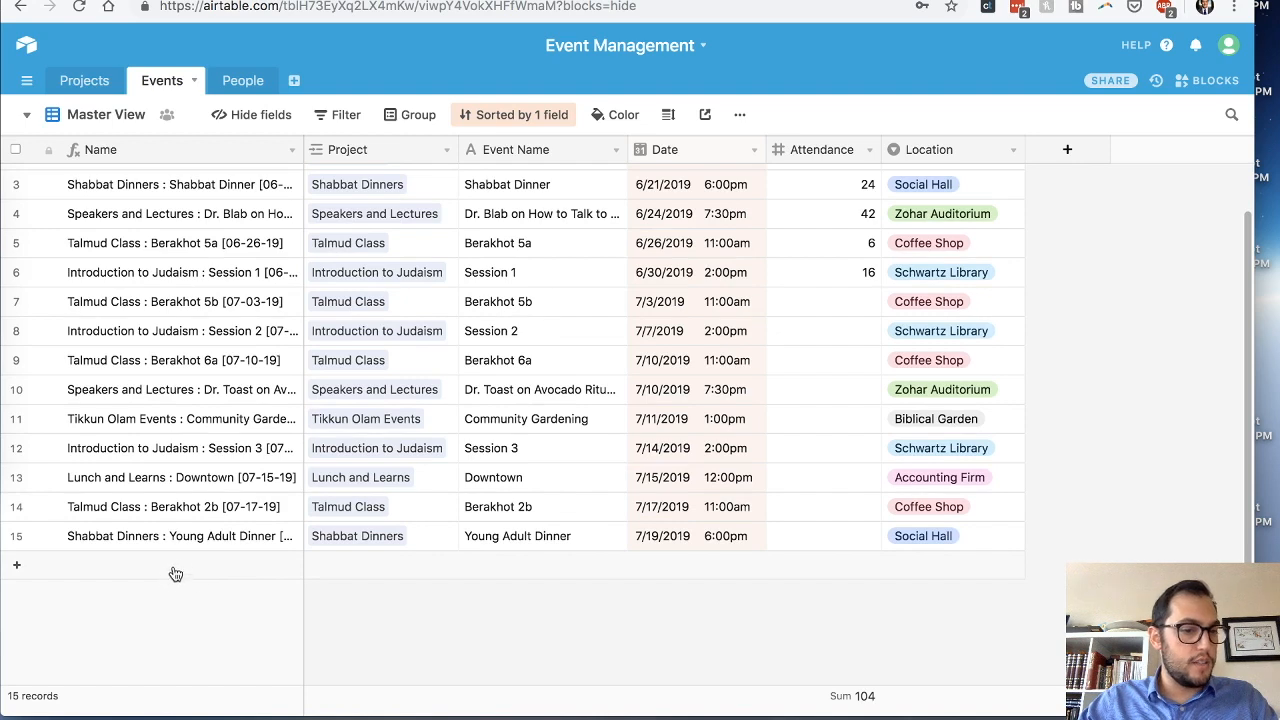
{"action": "left_click", "coordinate": [364, 577]}
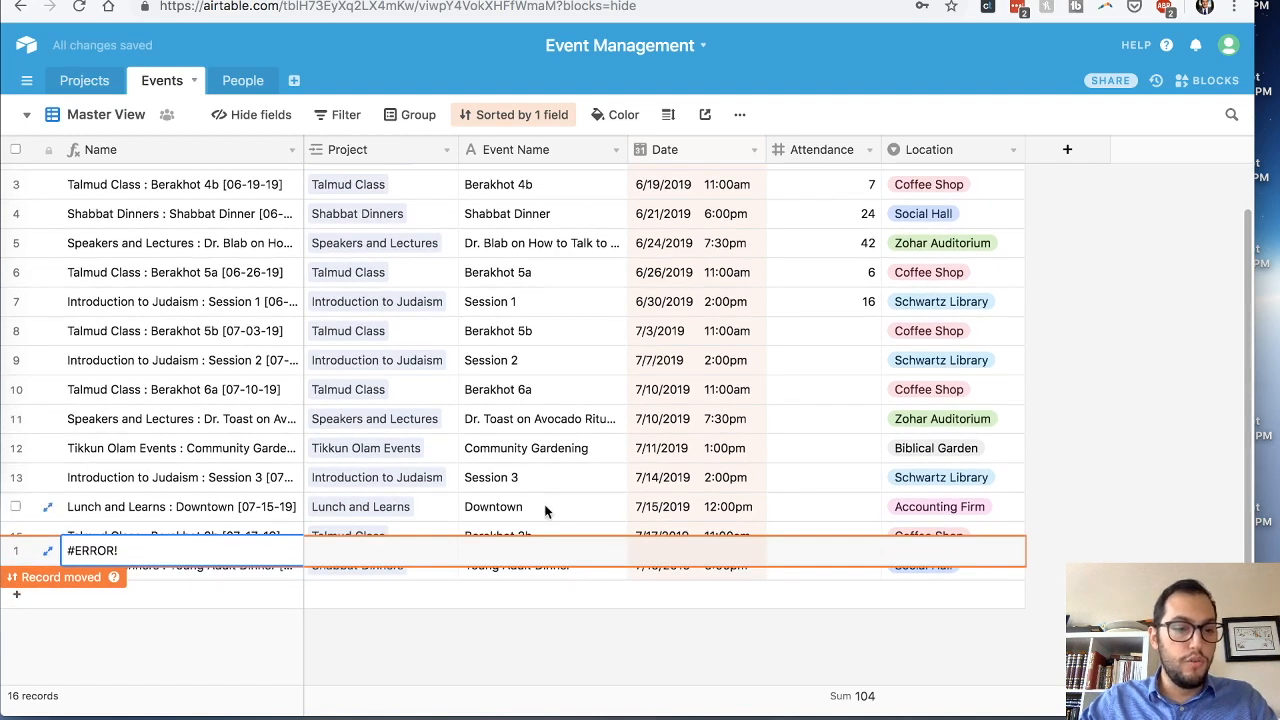
{"action": "left_click", "coordinate": [515, 114]}
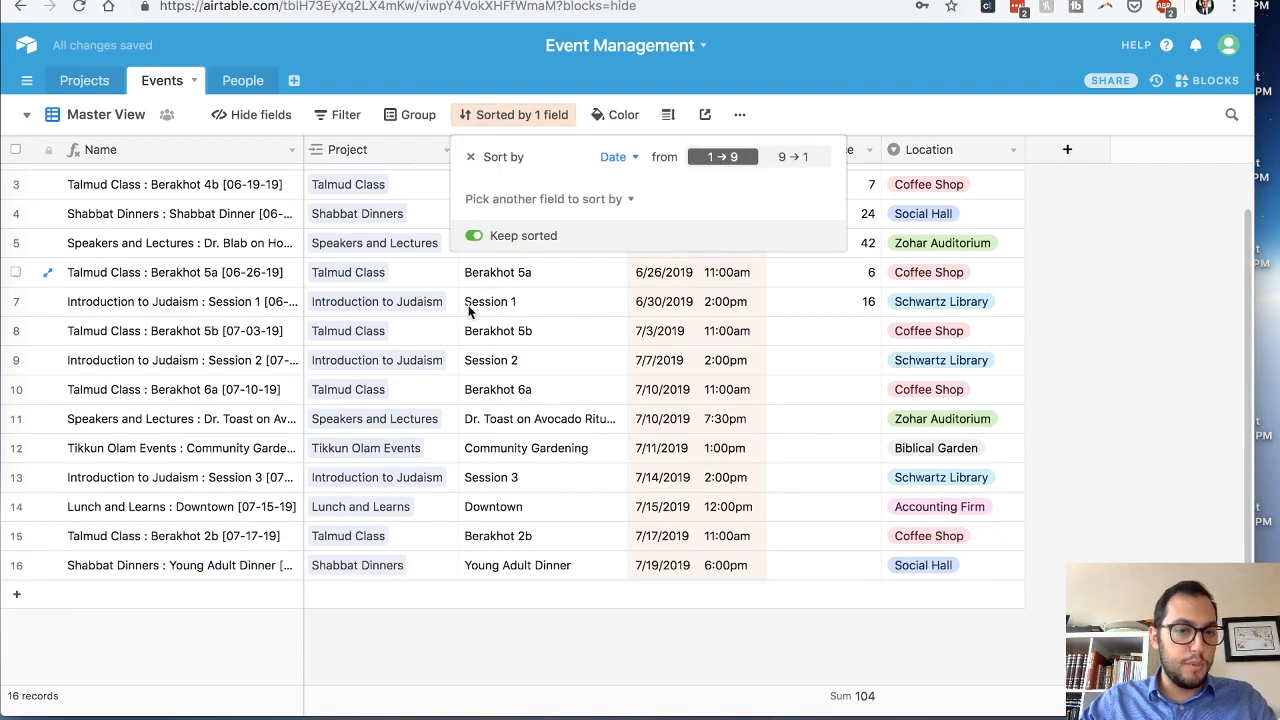
{"action": "left_click", "coordinate": [476, 236]}
Step: Add another event record at the end of Master View, link it to the Parasha Class project, and enter Korach as its event name
{"action": "left_click", "coordinate": [361, 600]}
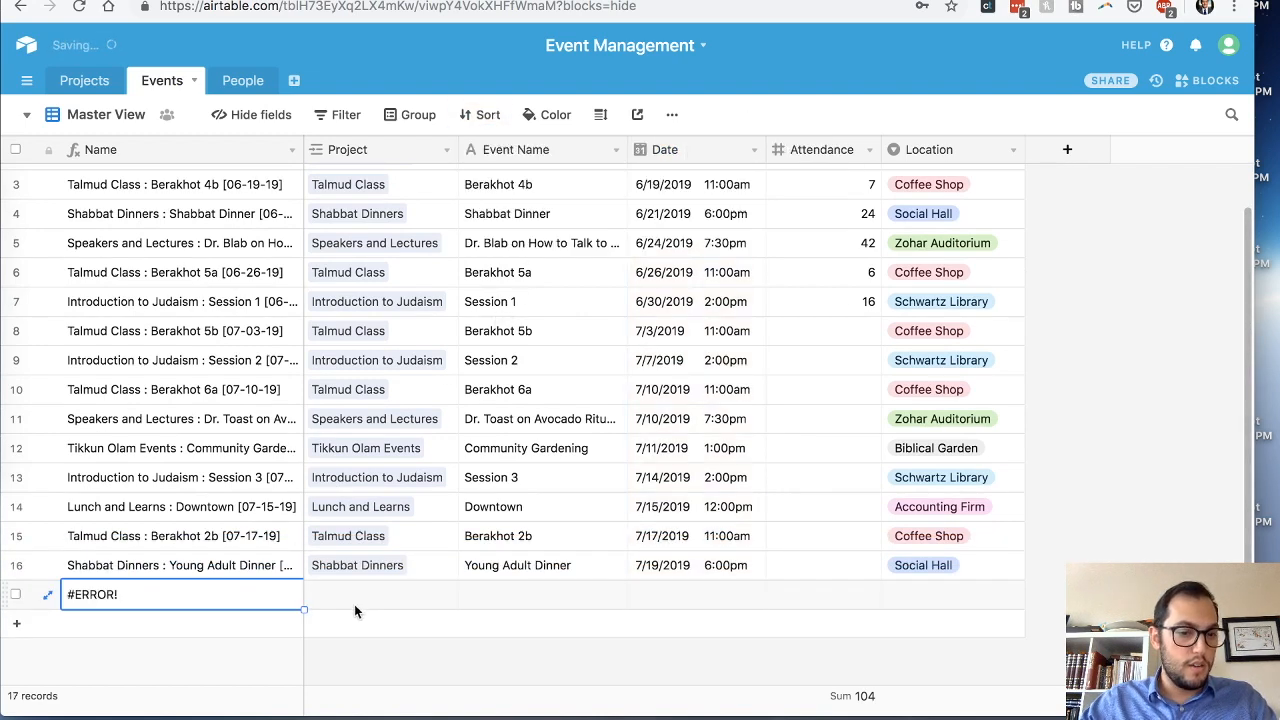
{"action": "left_click", "coordinate": [388, 597]}
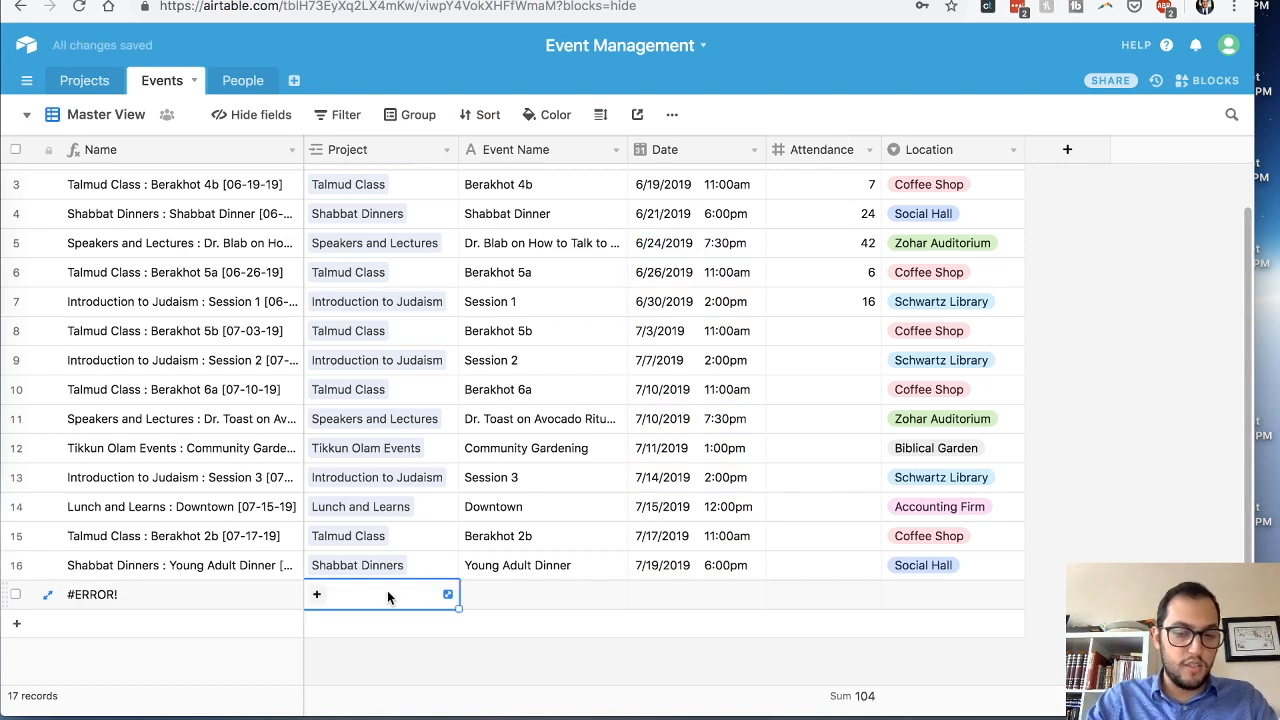
{"action": "type", "text": "p"}
{"action": "key", "text": "BackSpace"}
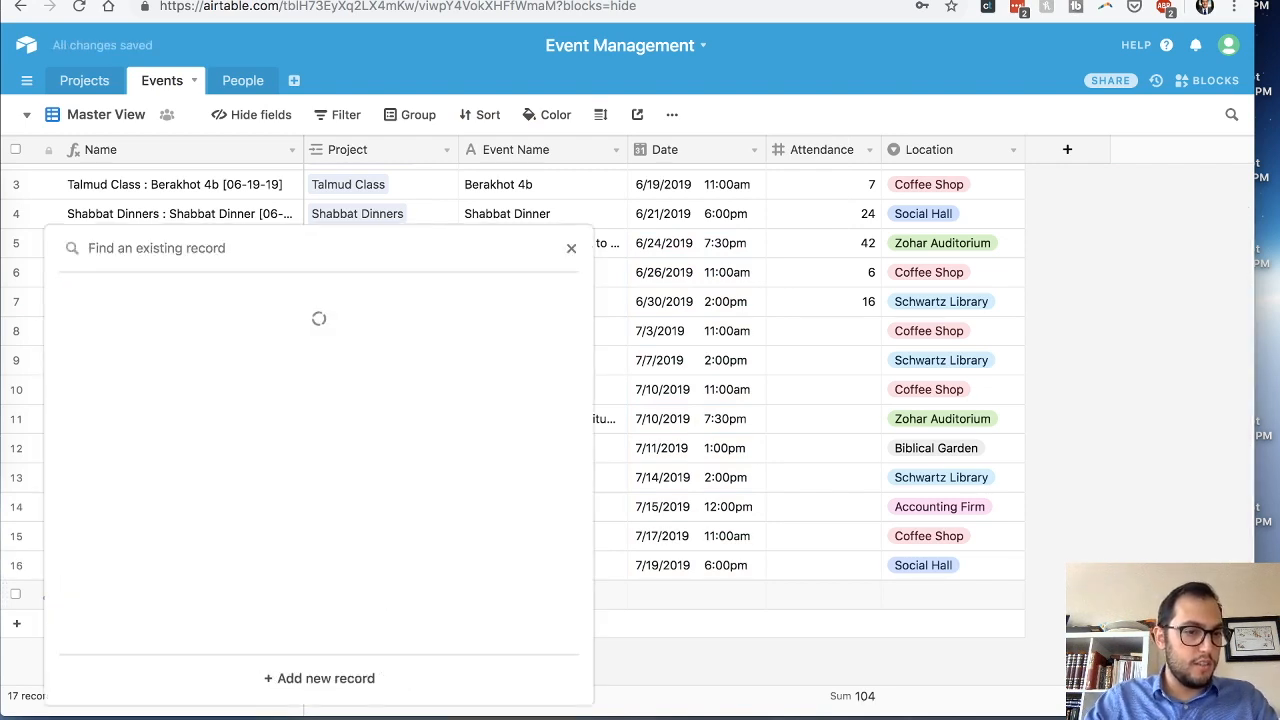
{"action": "scroll", "coordinate": [227, 480], "scroll_direction": "down", "scroll_amount": 3}
{"action": "scroll", "coordinate": [227, 478], "scroll_direction": "up", "scroll_amount": 4}
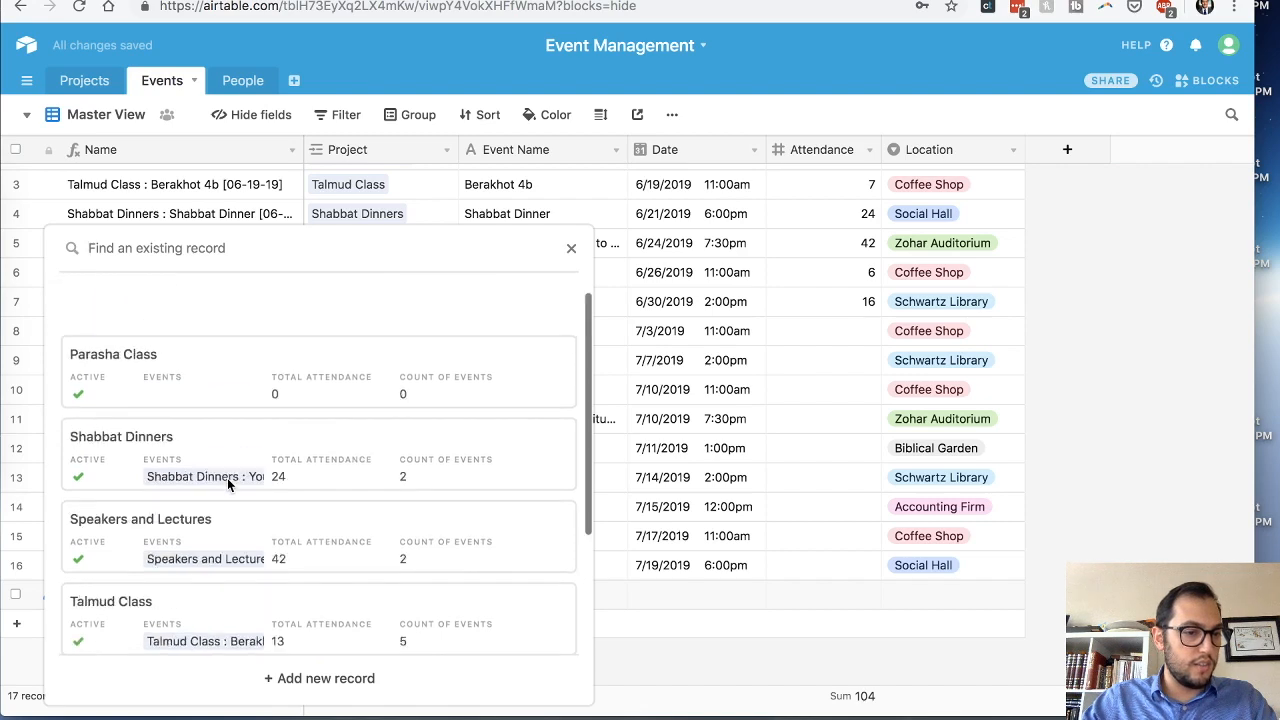
{"action": "left_click", "coordinate": [152, 418]}
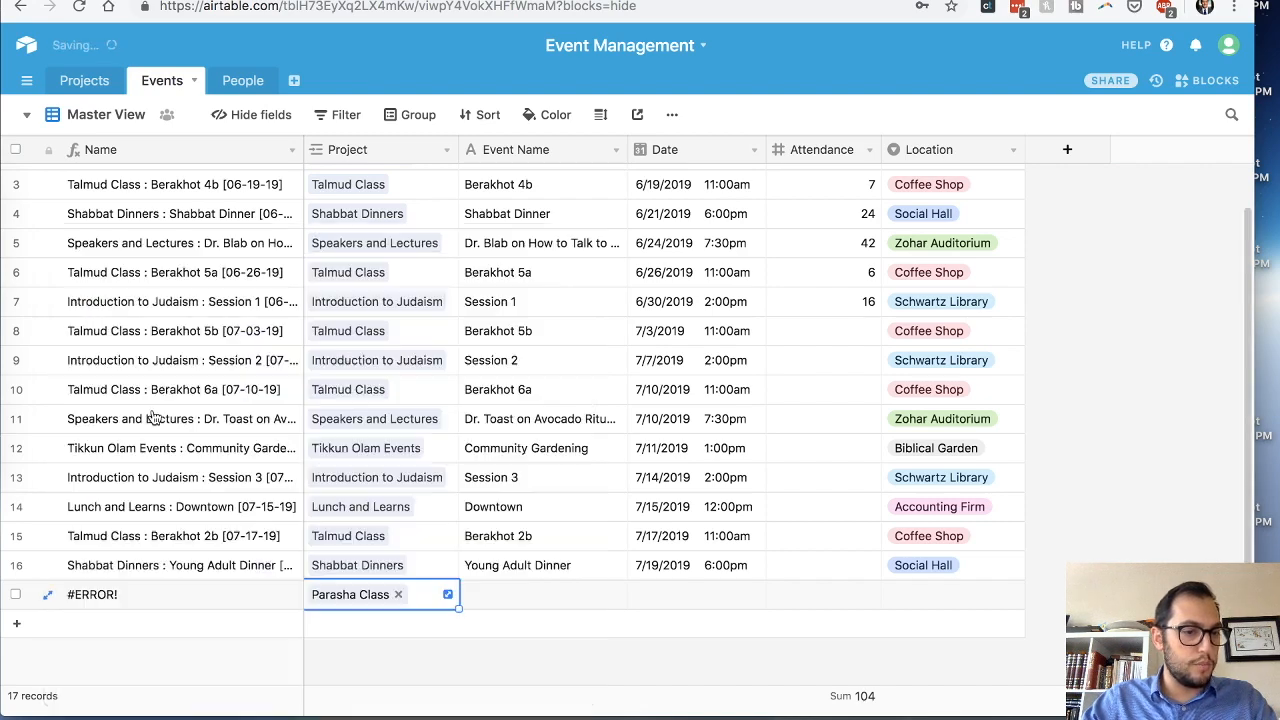
{"action": "left_click", "coordinate": [514, 600]}
{"action": "type", "text": "Korach"}
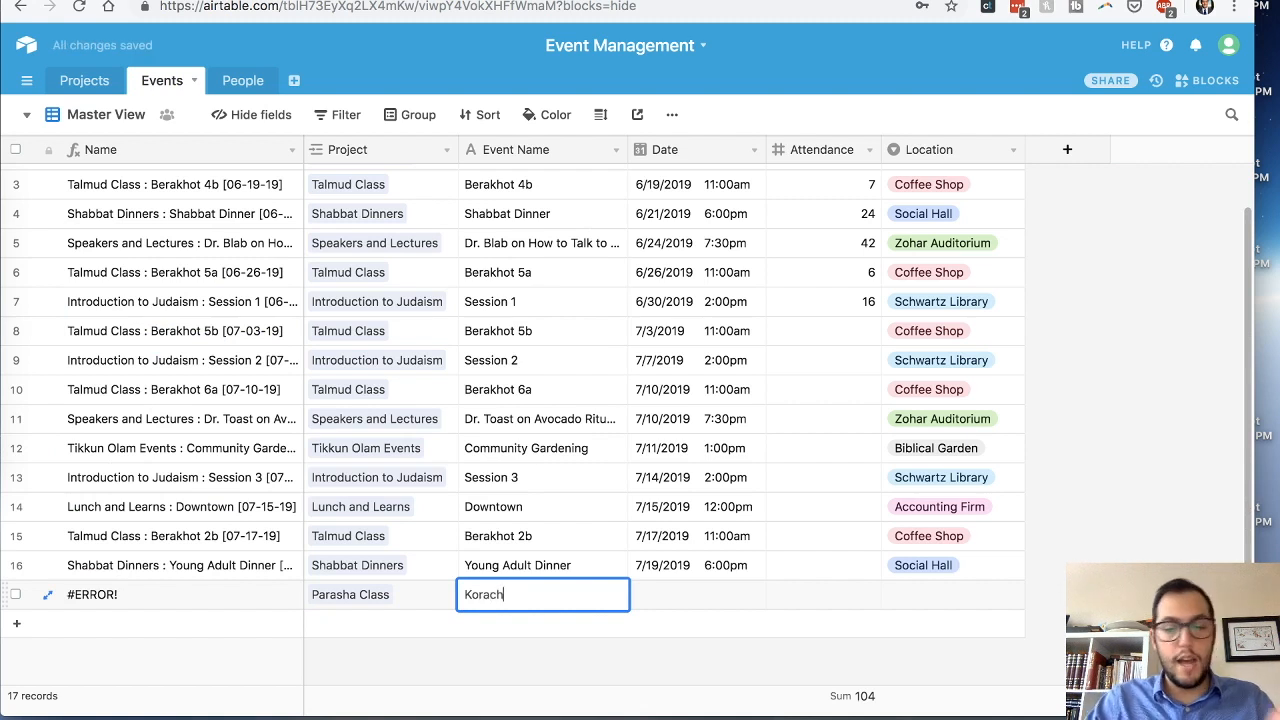
Step: Set the Korach event's date to 7/4/2019 and its time to 5:00pm
{"action": "left_click", "coordinate": [675, 597]}
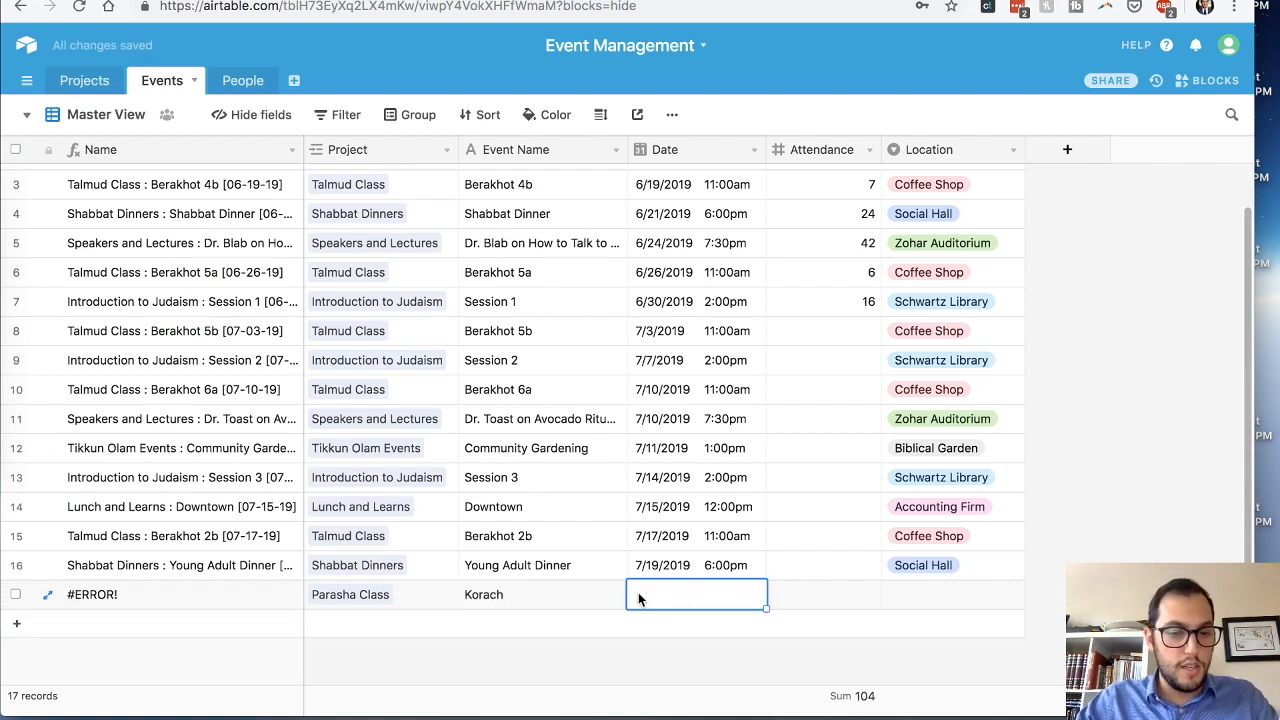
{"action": "left_click", "coordinate": [638, 598]}
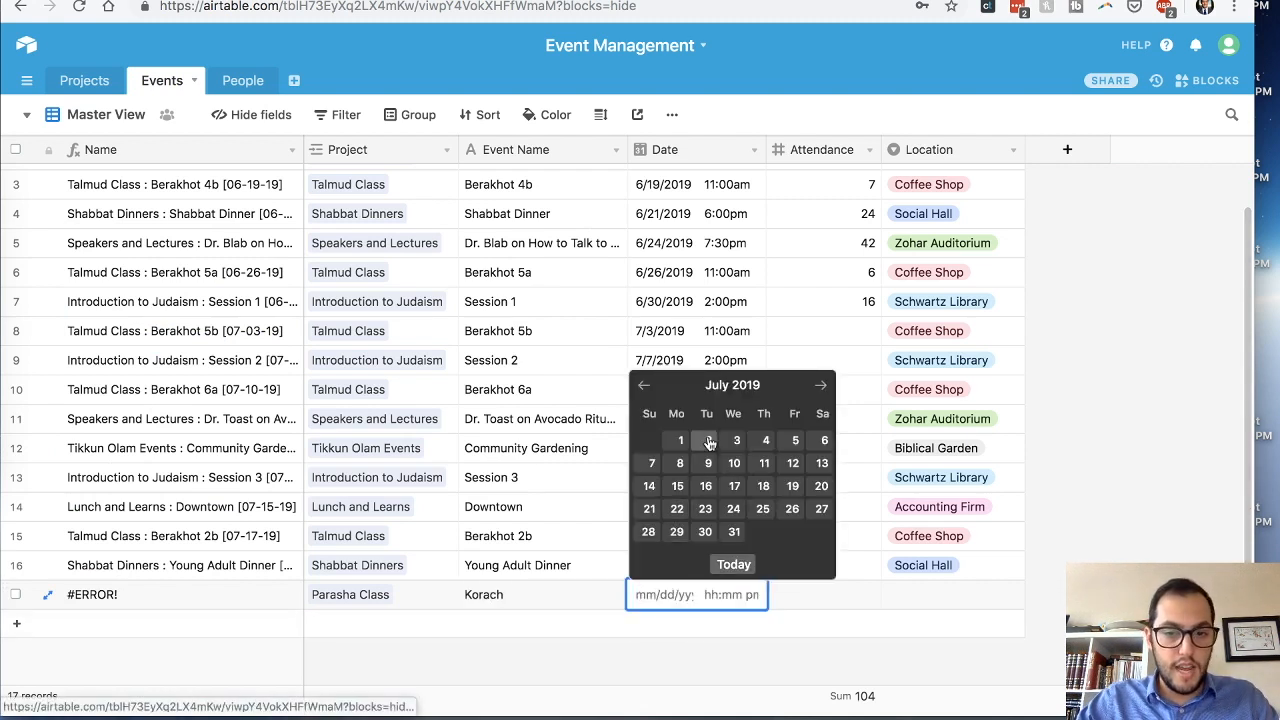
{"action": "left_click", "coordinate": [765, 440]}
{"action": "left_click", "coordinate": [710, 596]}
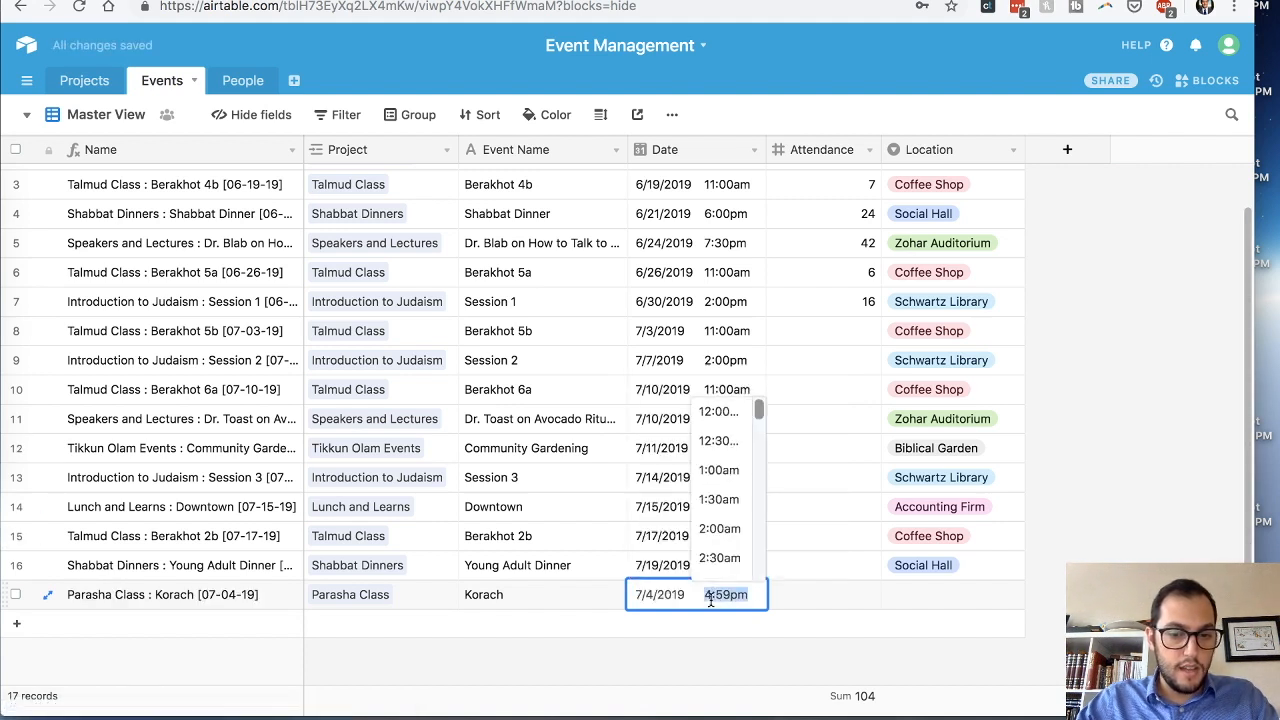
{"action": "type", "text": "5p"}
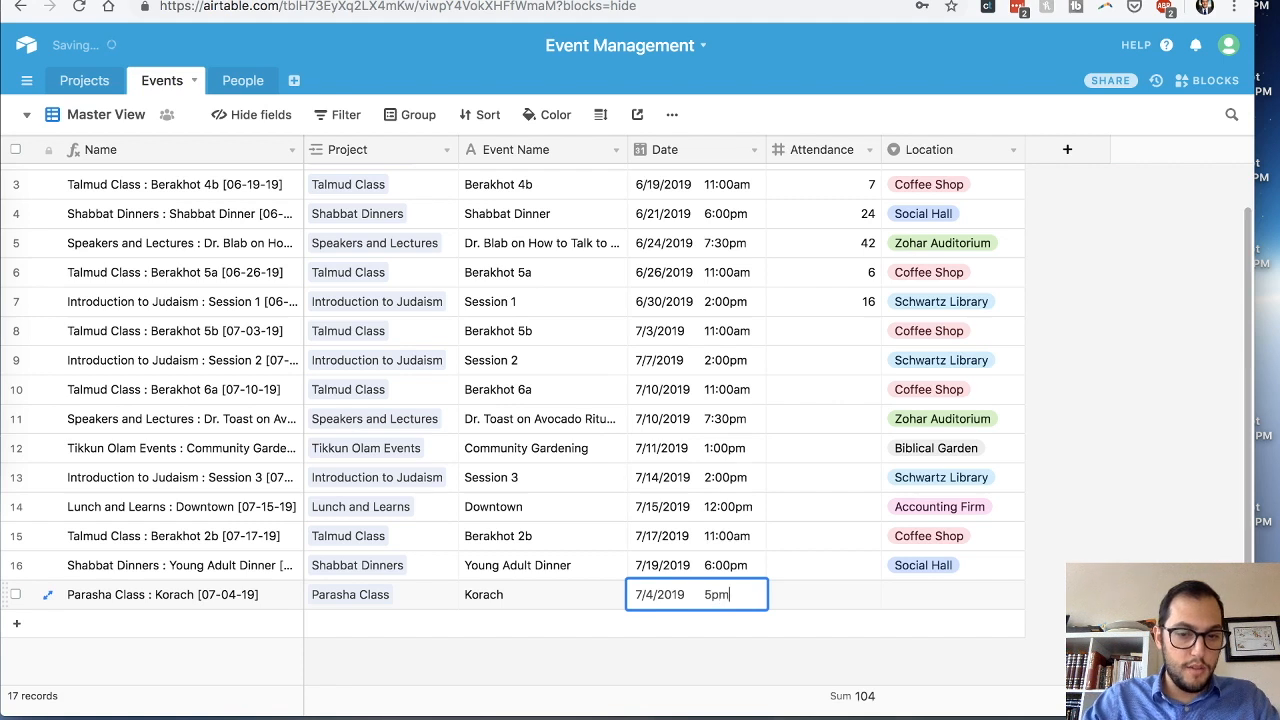
{"action": "key", "text": "Return"}
{"action": "key", "text": "Tab"}
Step: Set the Korach event's location to Schwartz Library
{"action": "left_click", "coordinate": [908, 597]}
{"action": "left_click", "coordinate": [926, 597]}
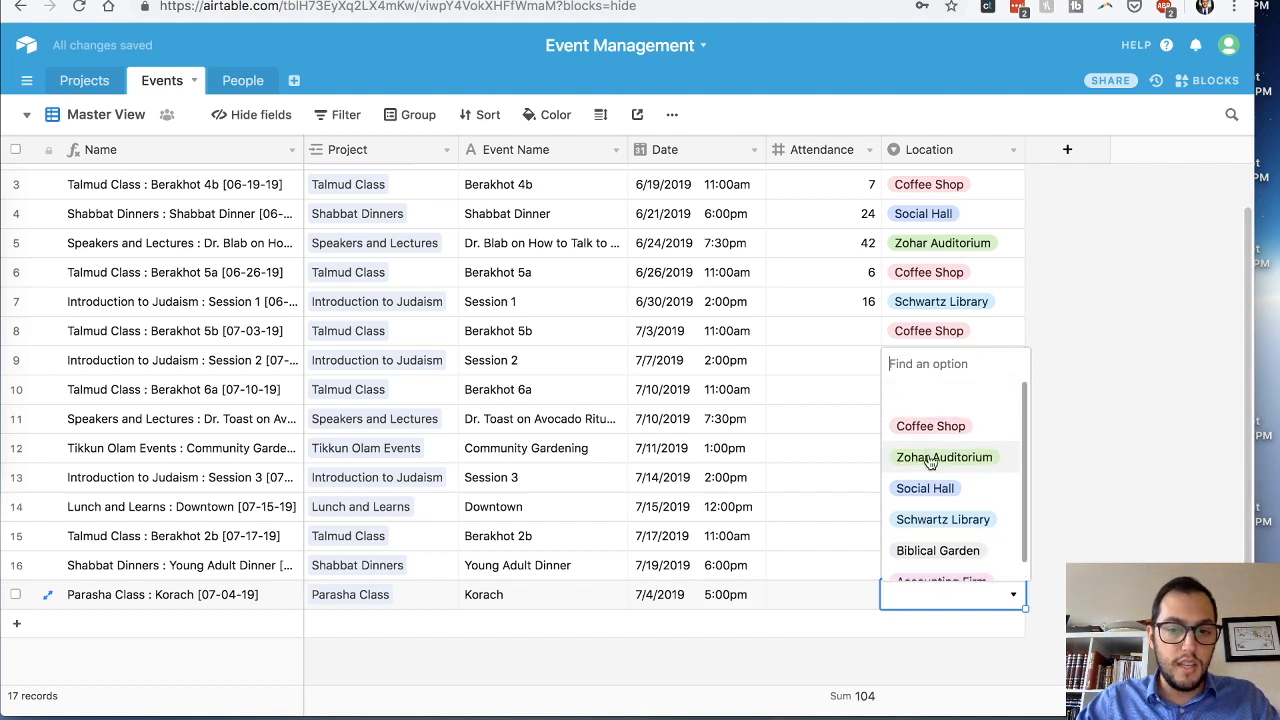
{"action": "left_click", "coordinate": [943, 528]}
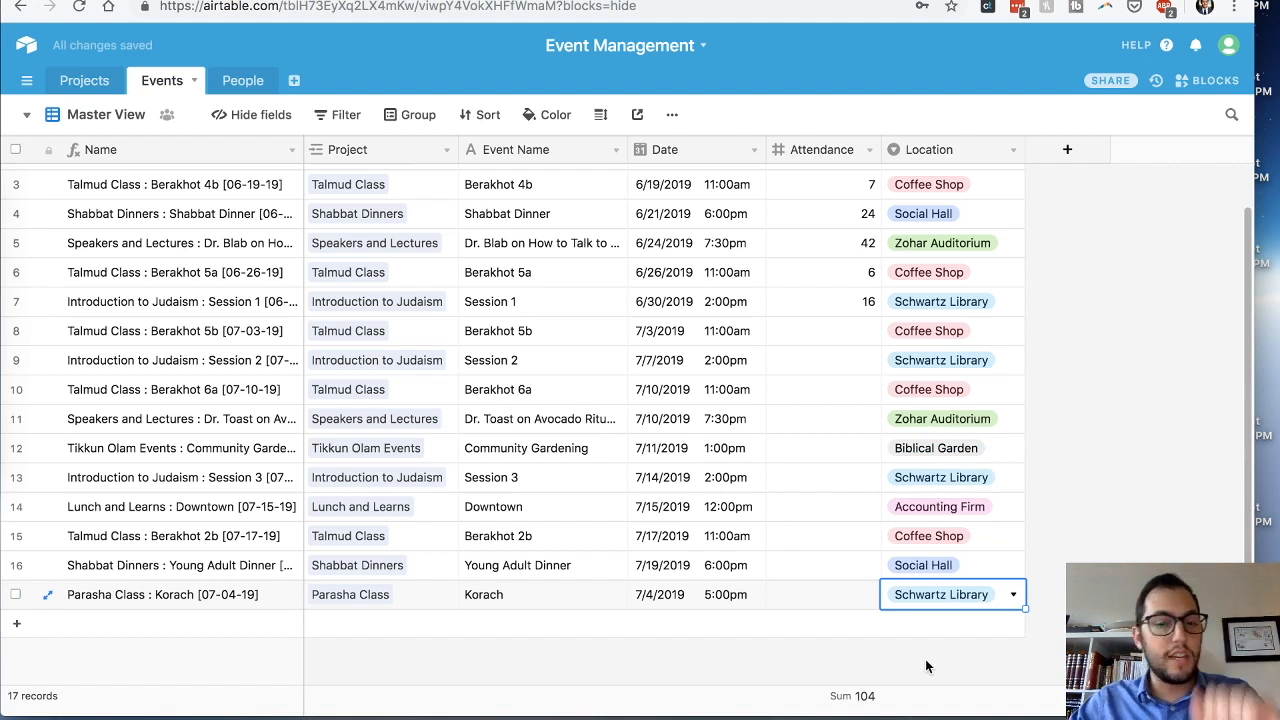
Step: Turn on keeping the Events Master View sorted by date in ascending order
{"action": "left_click", "coordinate": [862, 647]}
{"action": "left_click", "coordinate": [795, 595]}
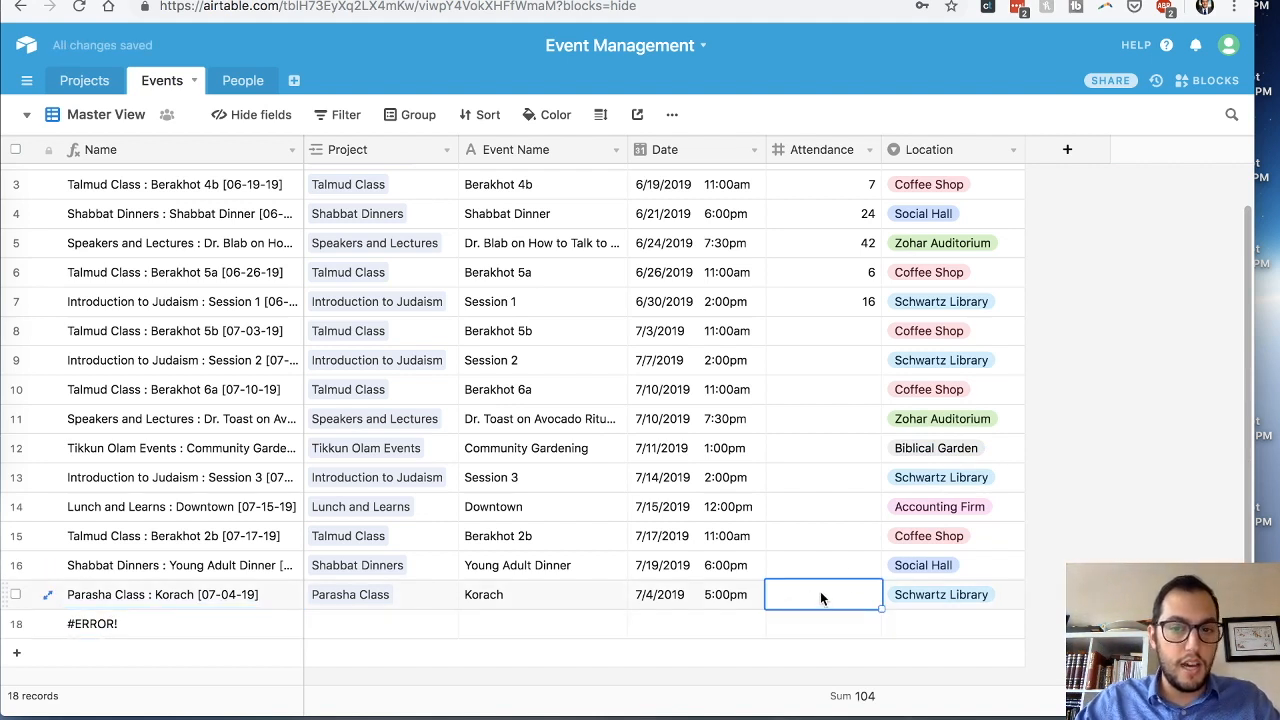
{"action": "left_click", "coordinate": [490, 116]}
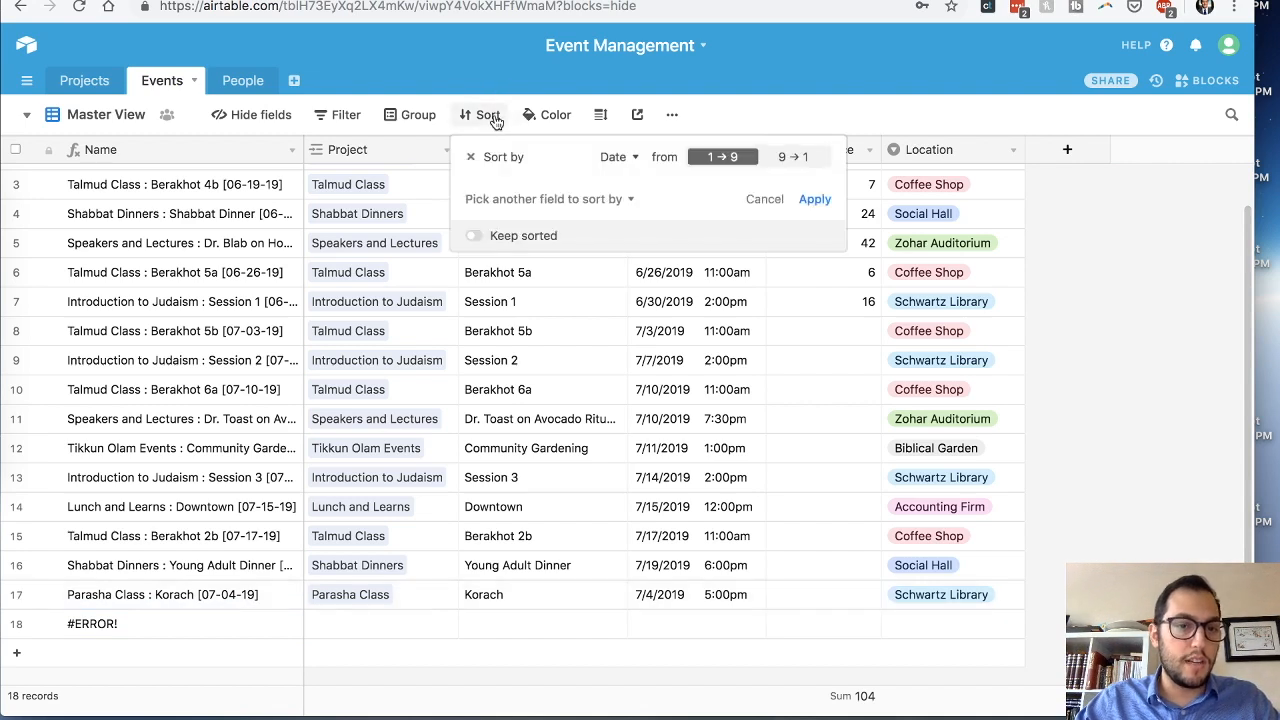
{"action": "left_click", "coordinate": [474, 237]}
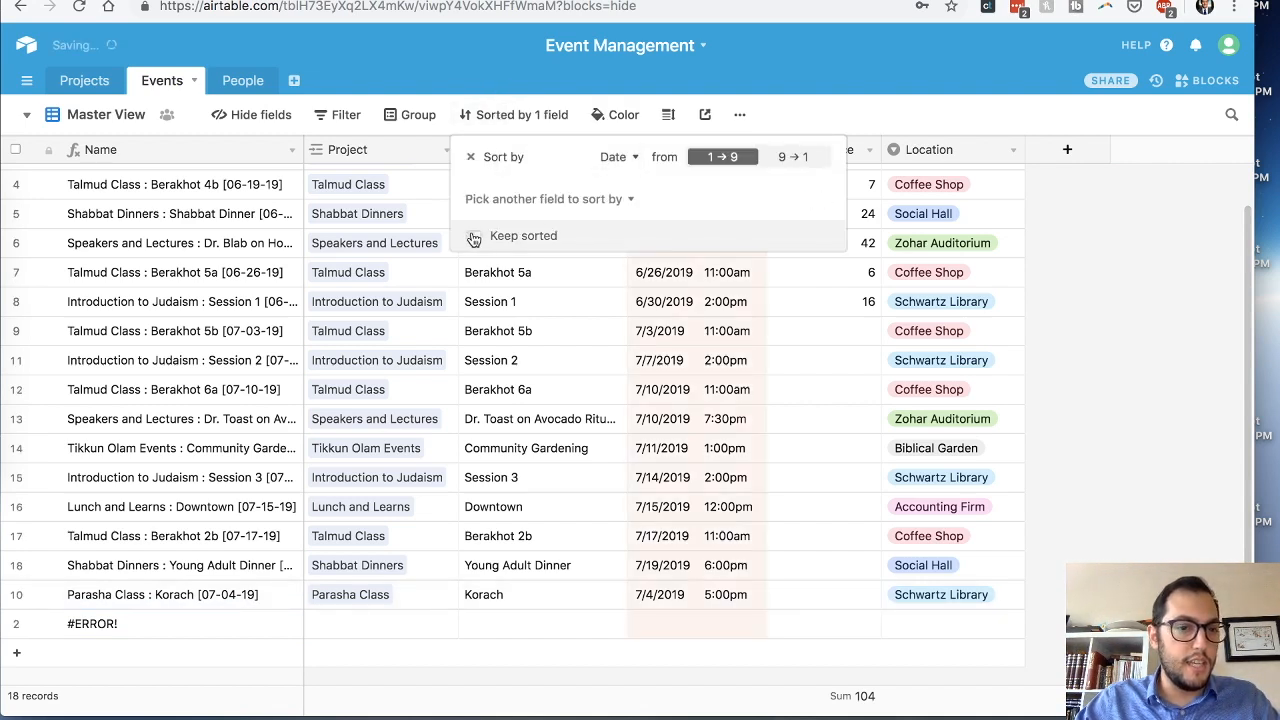
{"action": "left_click", "coordinate": [1118, 348]}
{"action": "scroll", "coordinate": [852, 343], "scroll_direction": "up", "scroll_amount": 1}
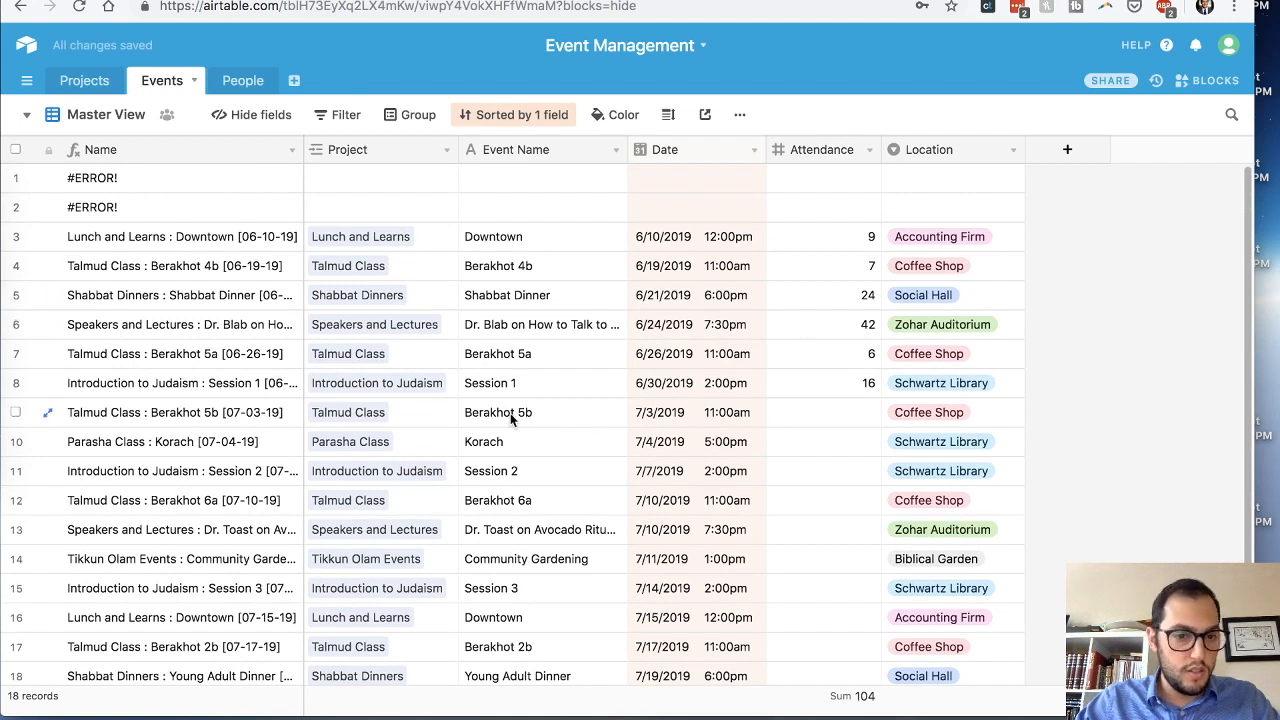
Step: Set the Korach event's attendance to 10 and check the Parasha Class event count and total attendance in the Projects table
{"action": "left_click", "coordinate": [245, 444]}
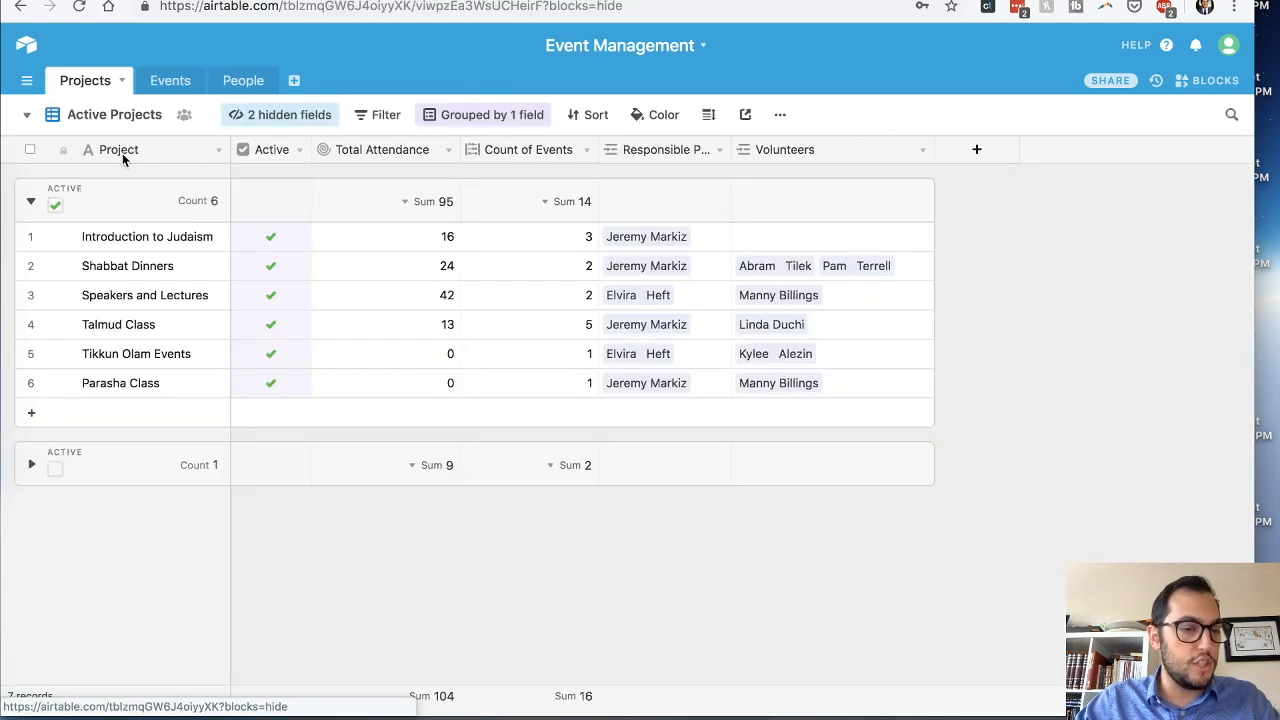
{"action": "left_click", "coordinate": [548, 380]}
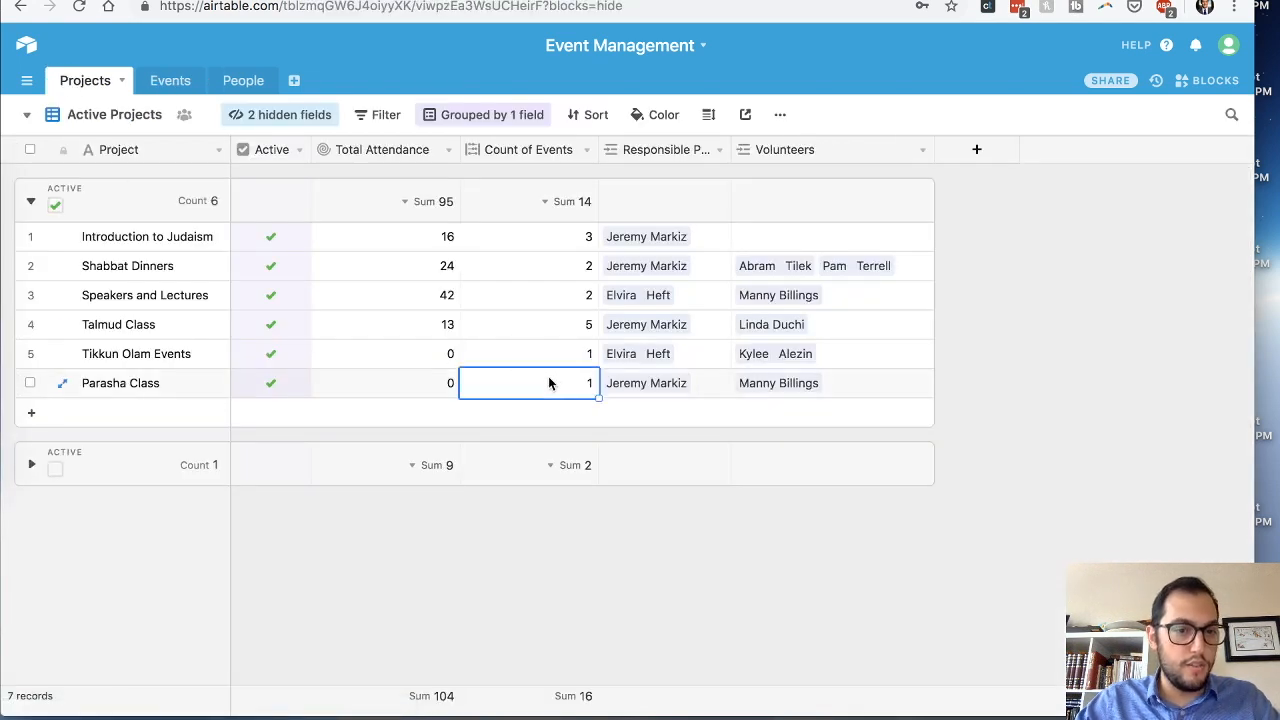
{"action": "left_click", "coordinate": [184, 80]}
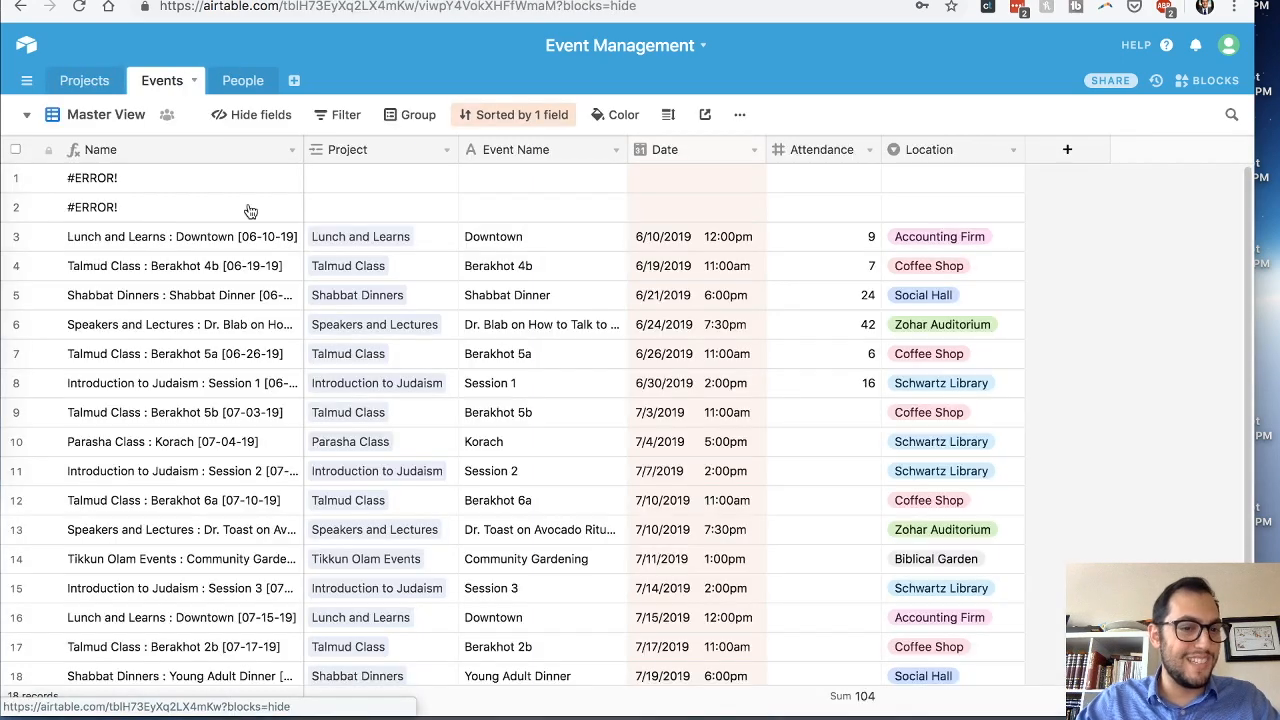
{"action": "left_click", "coordinate": [813, 423]}
{"action": "left_click", "coordinate": [814, 441]}
{"action": "type", "text": "10"}
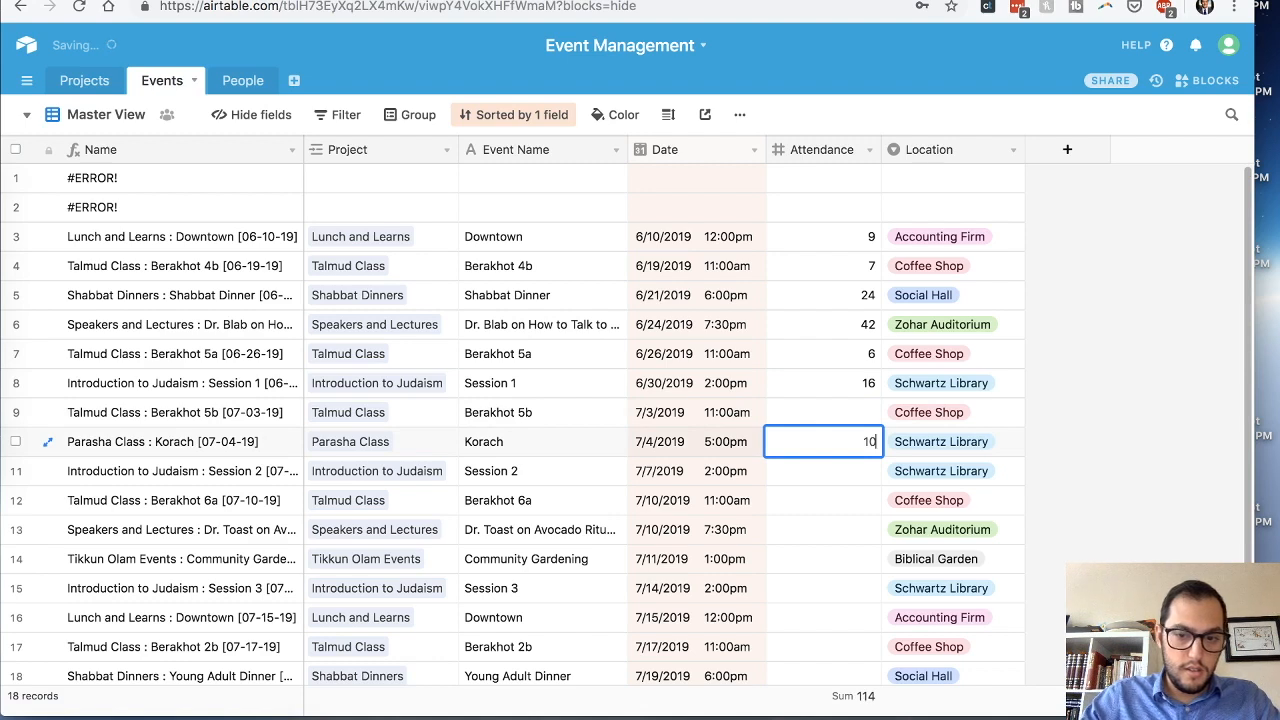
{"action": "key", "text": "Return"}
{"action": "left_click", "coordinate": [85, 80]}
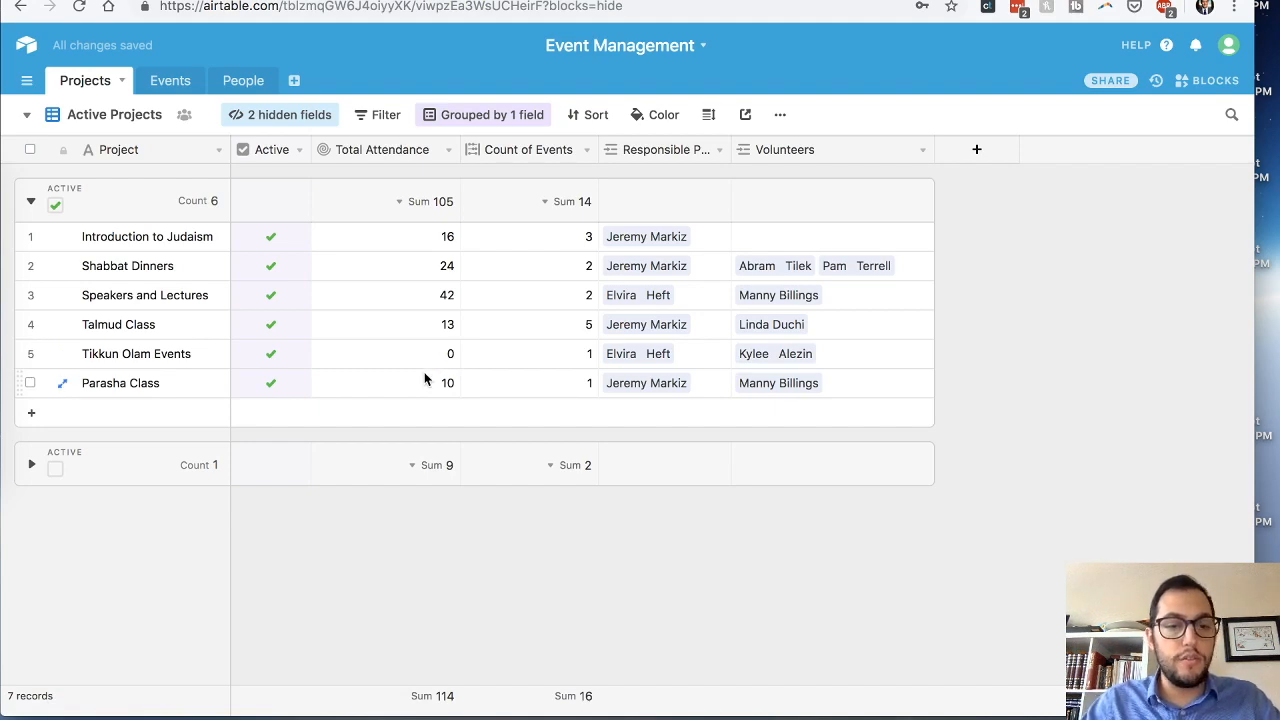
Step: Clear the Korach event's attendance in the Events table
{"action": "left_click", "coordinate": [162, 86]}
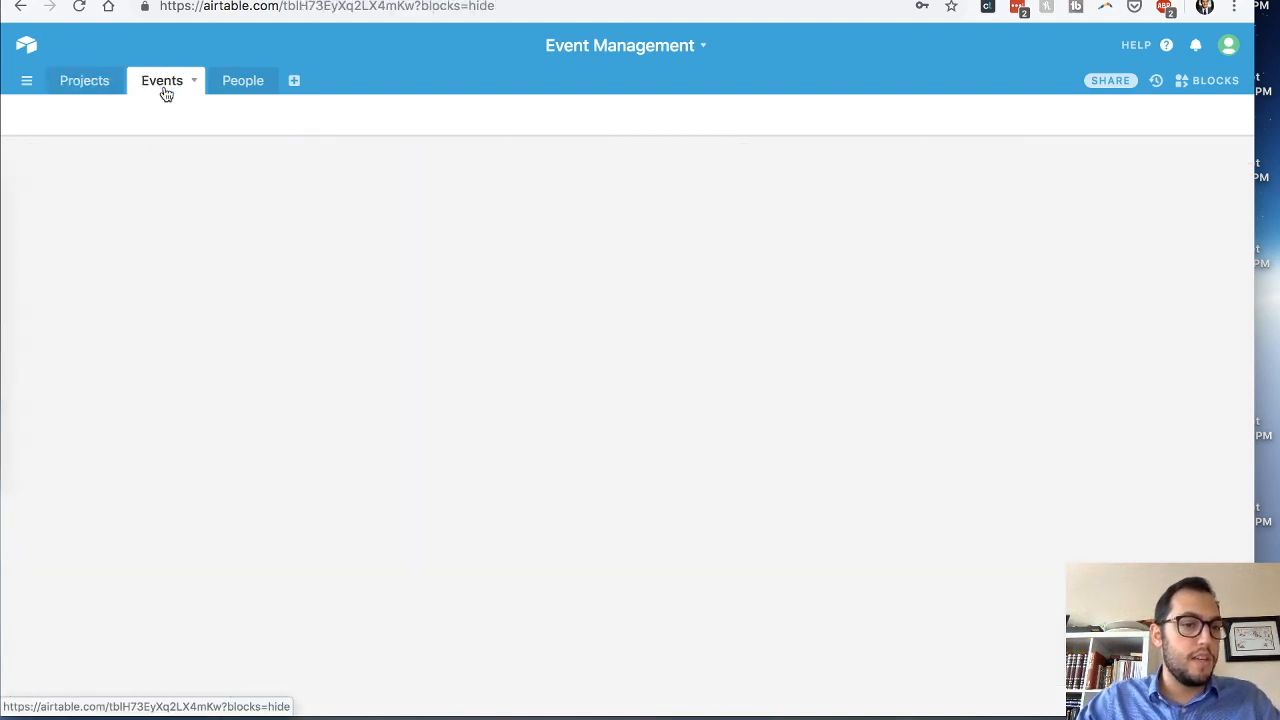
{"action": "left_click", "coordinate": [815, 440]}
{"action": "key", "text": "Delete"}
Step: Duplicate the Parasha Class Korach event and change the copy's event name to Shlach
{"action": "right_click", "coordinate": [215, 448]}
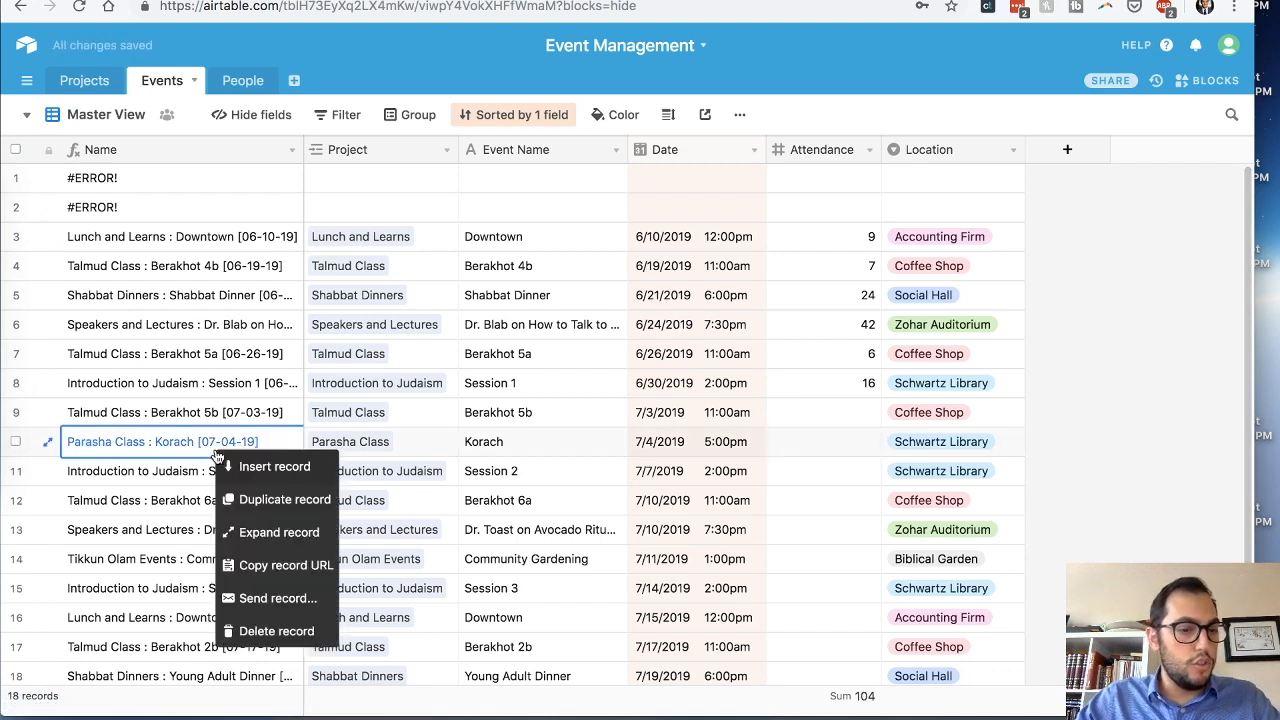
{"action": "left_click", "coordinate": [285, 500]}
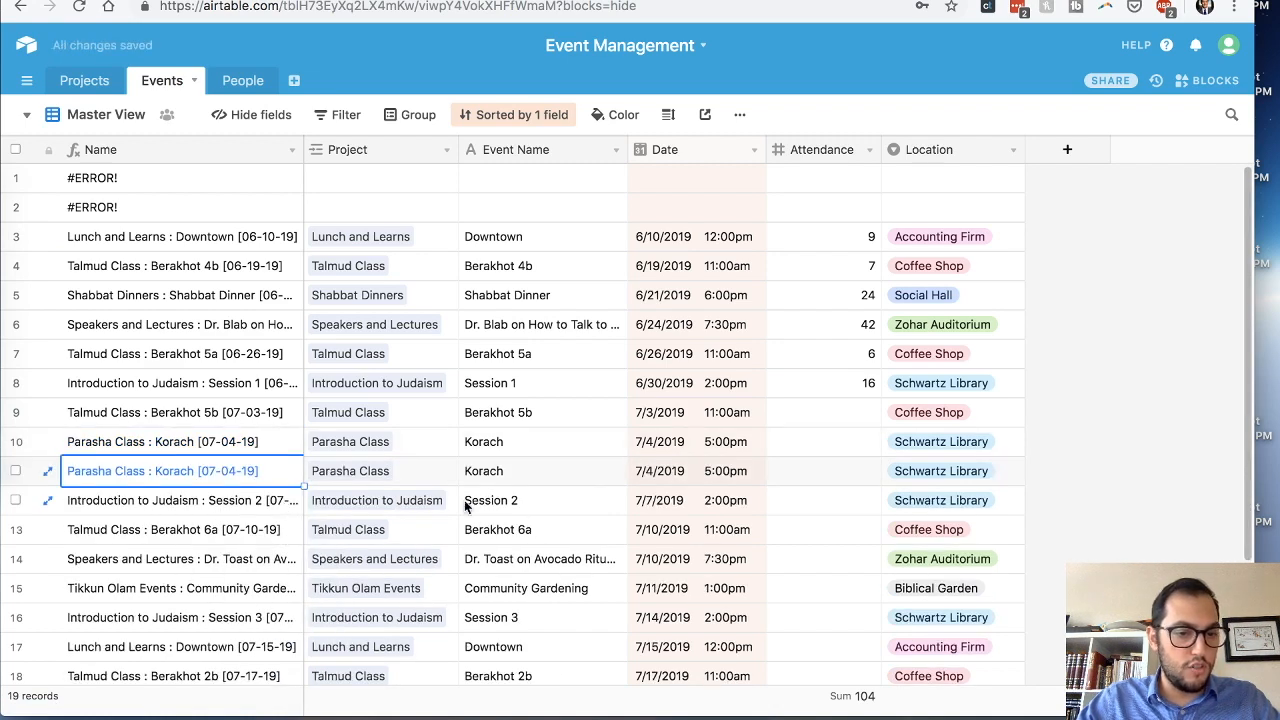
{"action": "left_click", "coordinate": [511, 476]}
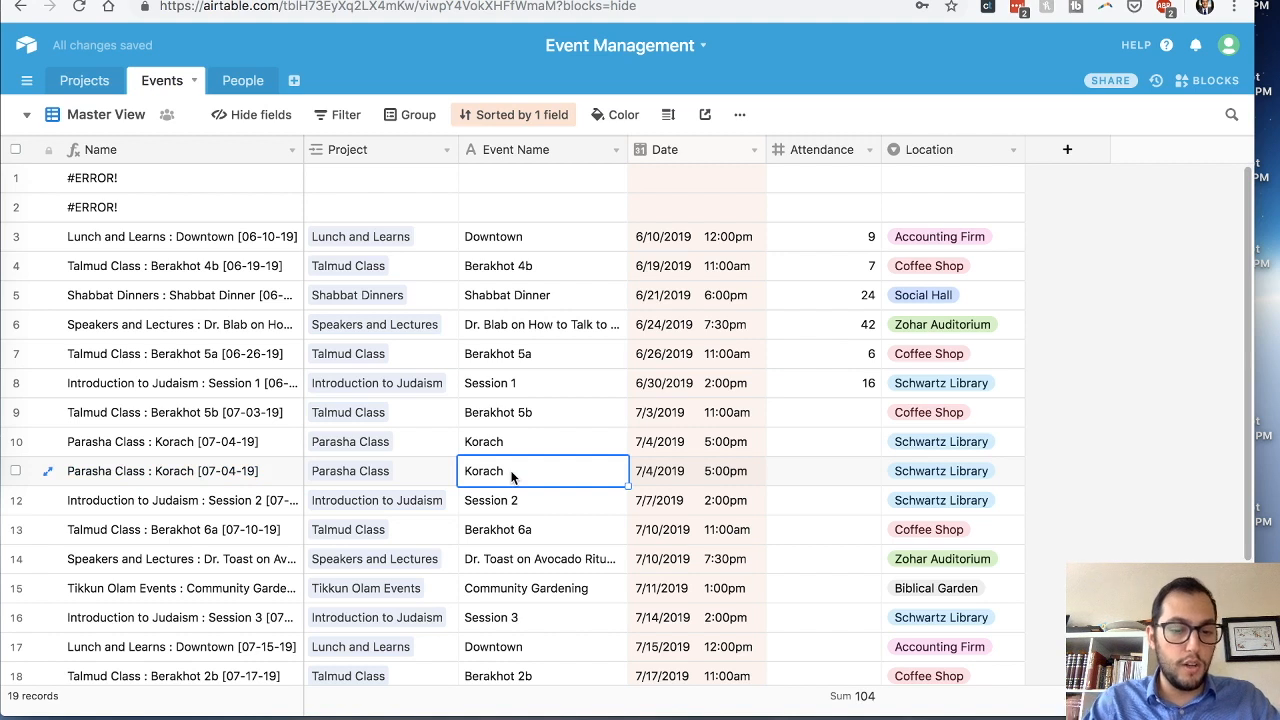
{"action": "type", "text": "Sh"}
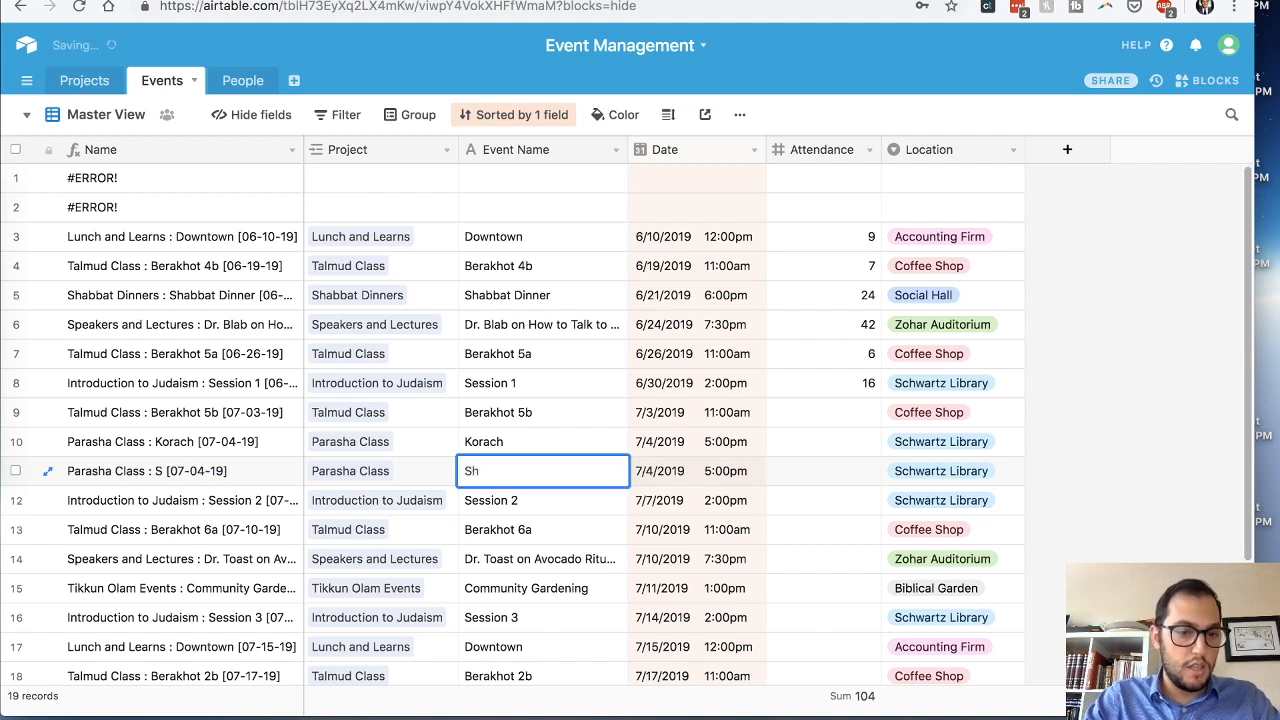
{"action": "type", "text": "lach"}
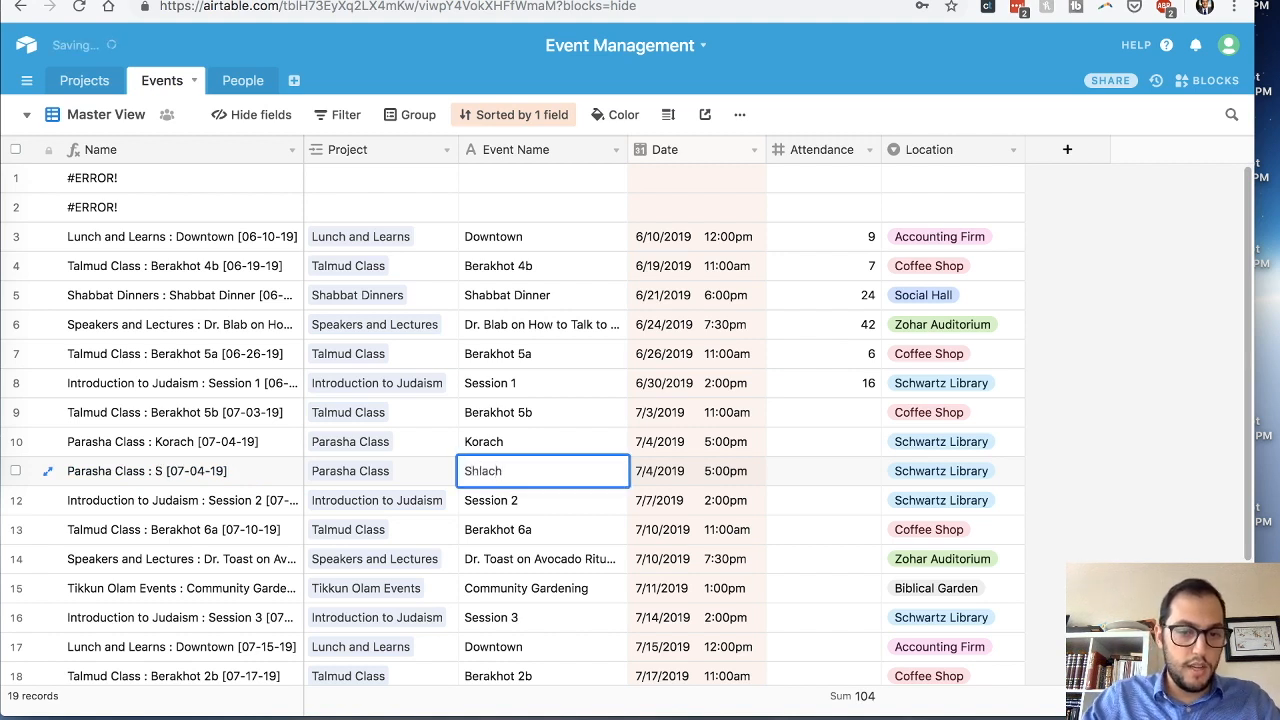
Step: Set the Shlach event's date to 6/27/2019
{"action": "double_click", "coordinate": [660, 478]}
{"action": "left_click", "coordinate": [645, 500]}
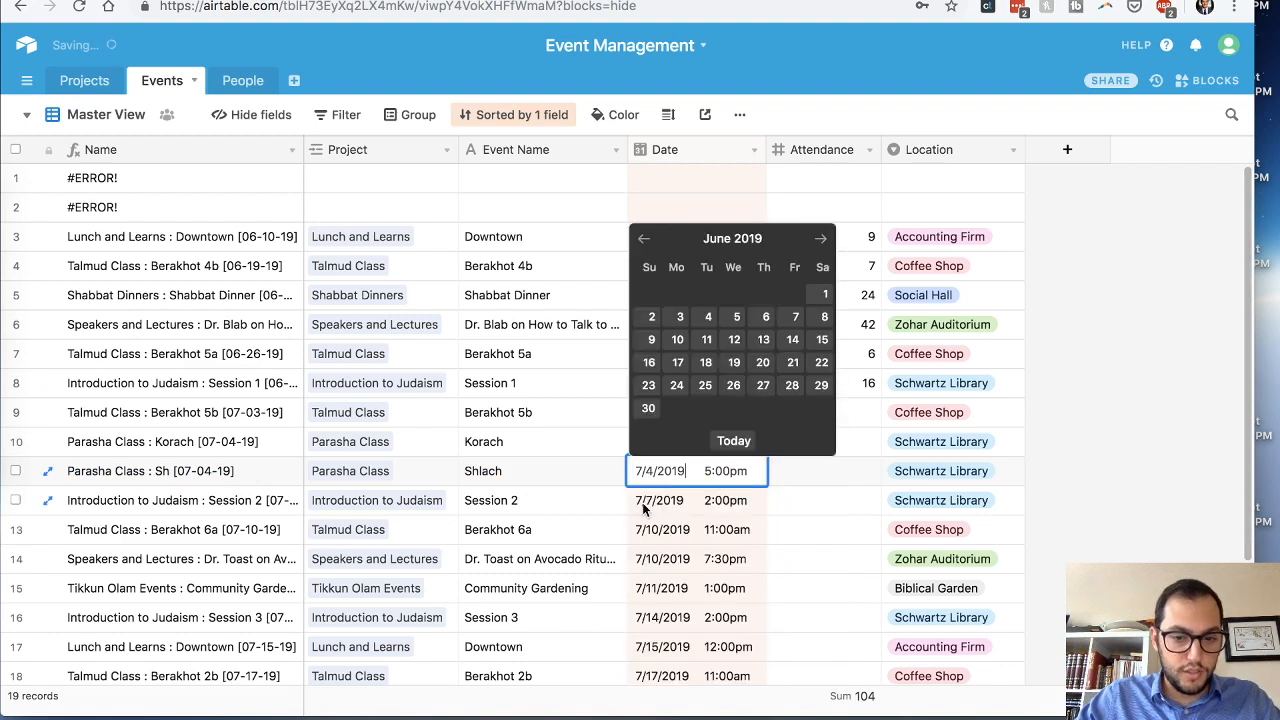
{"action": "left_click", "coordinate": [766, 393]}
Step: Set the Shlach event's attendance to 10 and check the Parasha Class totals in the Projects table
{"action": "left_click", "coordinate": [818, 532]}
{"action": "left_click", "coordinate": [826, 388]}
{"action": "type", "text": "10"}
{"action": "key", "text": "Return"}
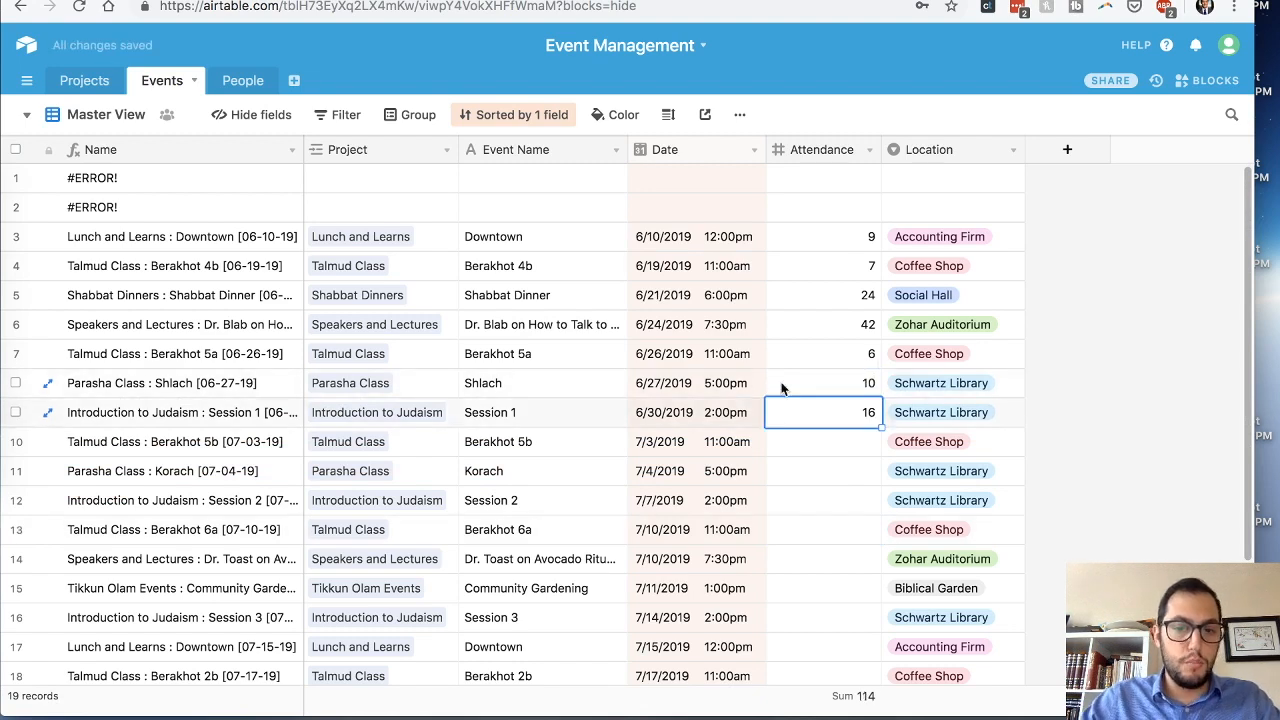
{"action": "left_click", "coordinate": [72, 84]}
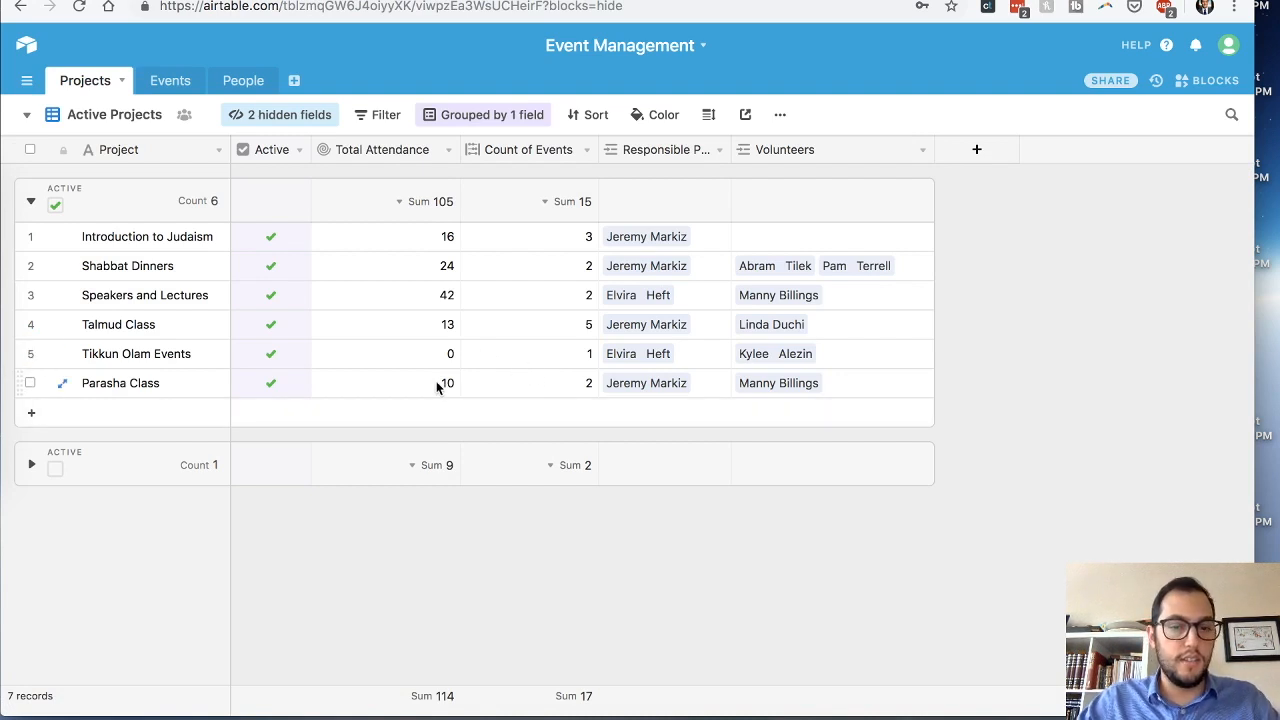
Step: Add a field named Fiscal Year to the Events table with the Single select type
{"action": "left_click", "coordinate": [157, 84]}
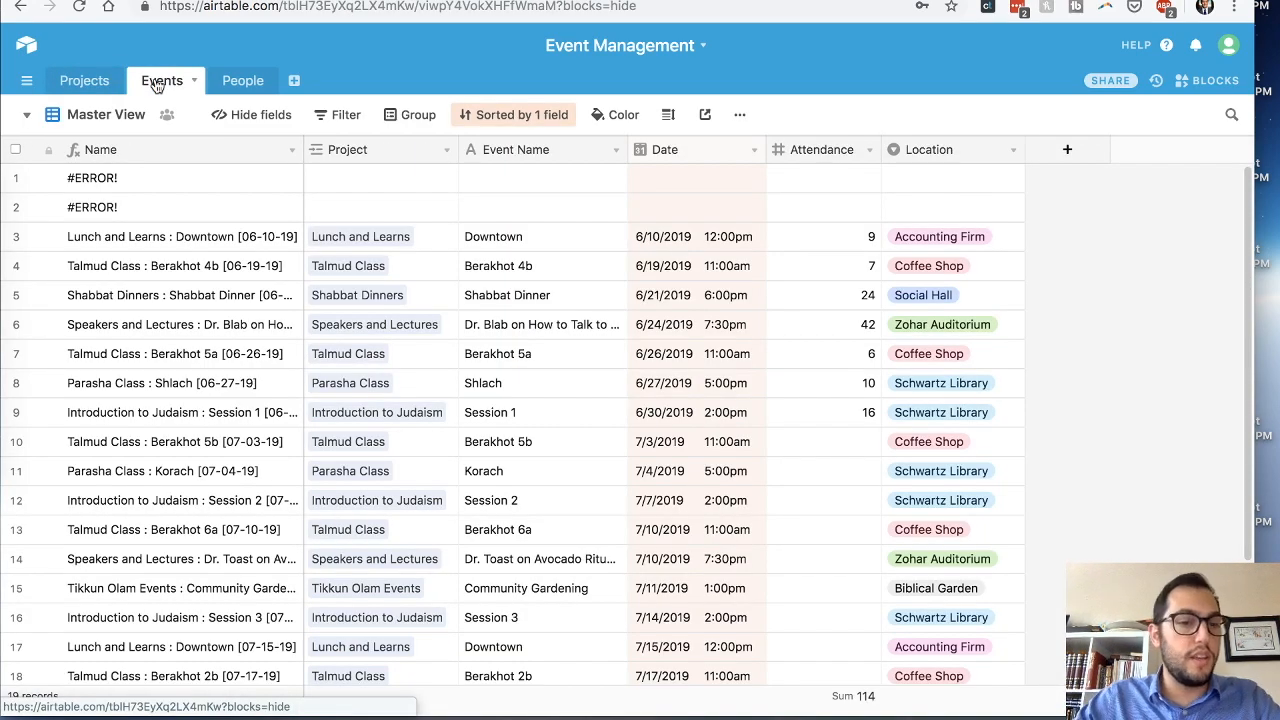
{"action": "left_click", "coordinate": [1067, 149]}
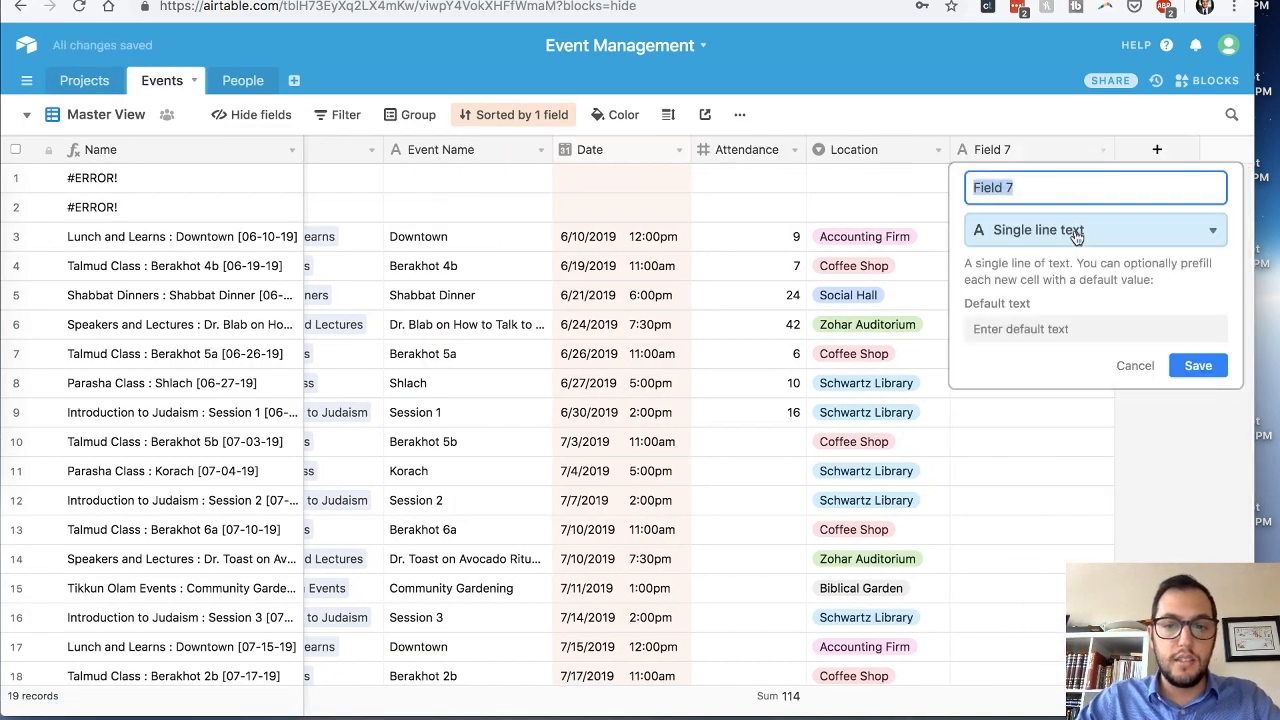
{"action": "type", "text": "Fiscal Year"}
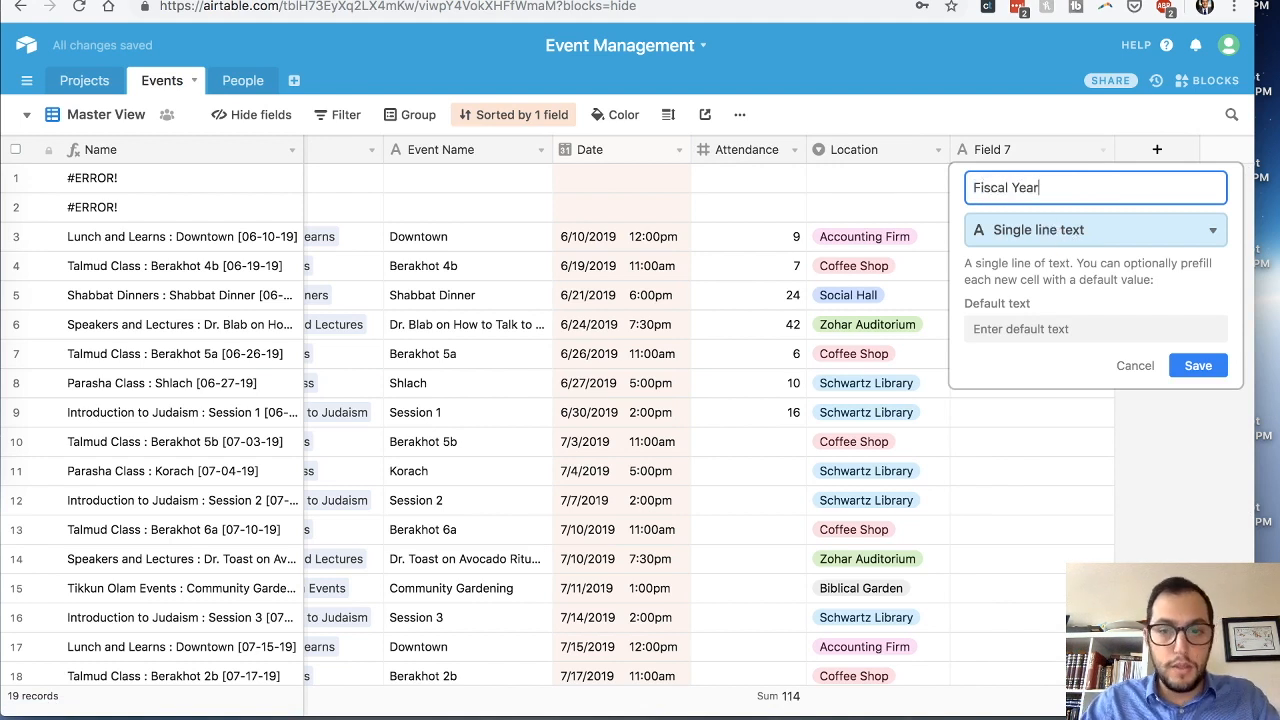
{"action": "left_click", "coordinate": [1087, 238]}
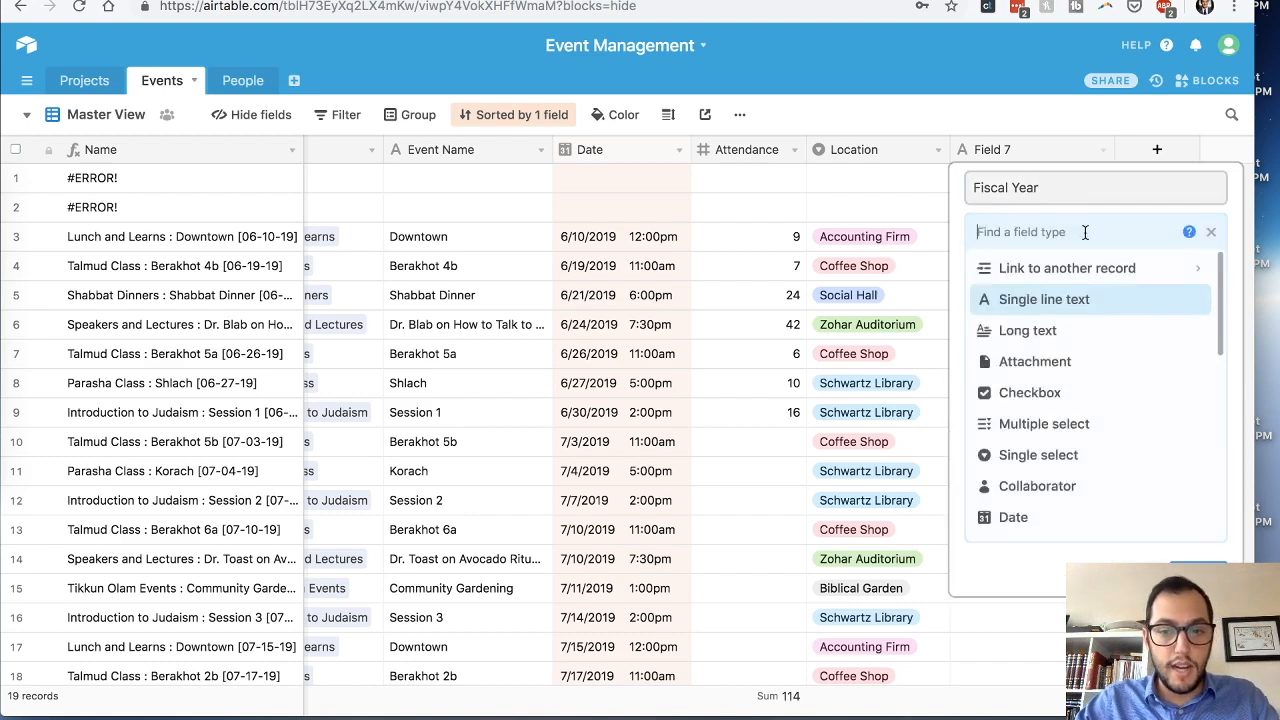
{"action": "left_click", "coordinate": [1043, 462]}
Step: Give the Fiscal Year field the options 2018-2019 and 2019-2020 and save it
{"action": "left_click", "coordinate": [1072, 381]}
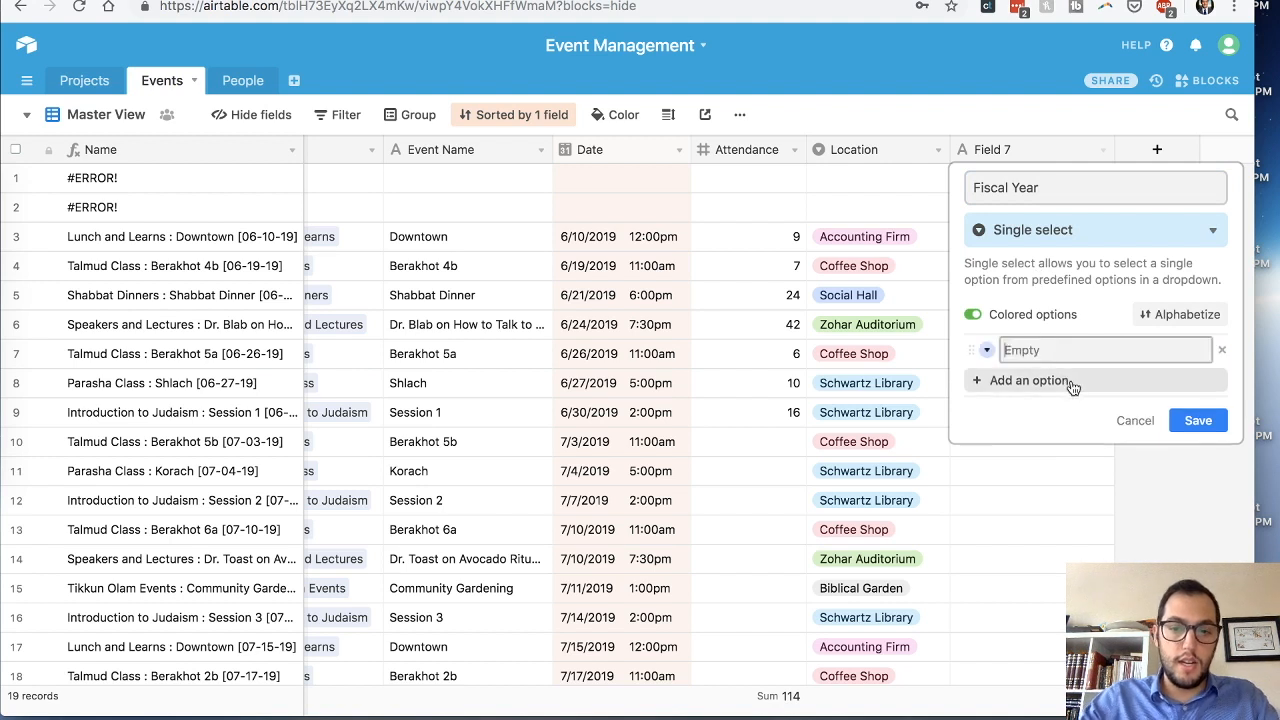
{"action": "type", "text": "2018"}
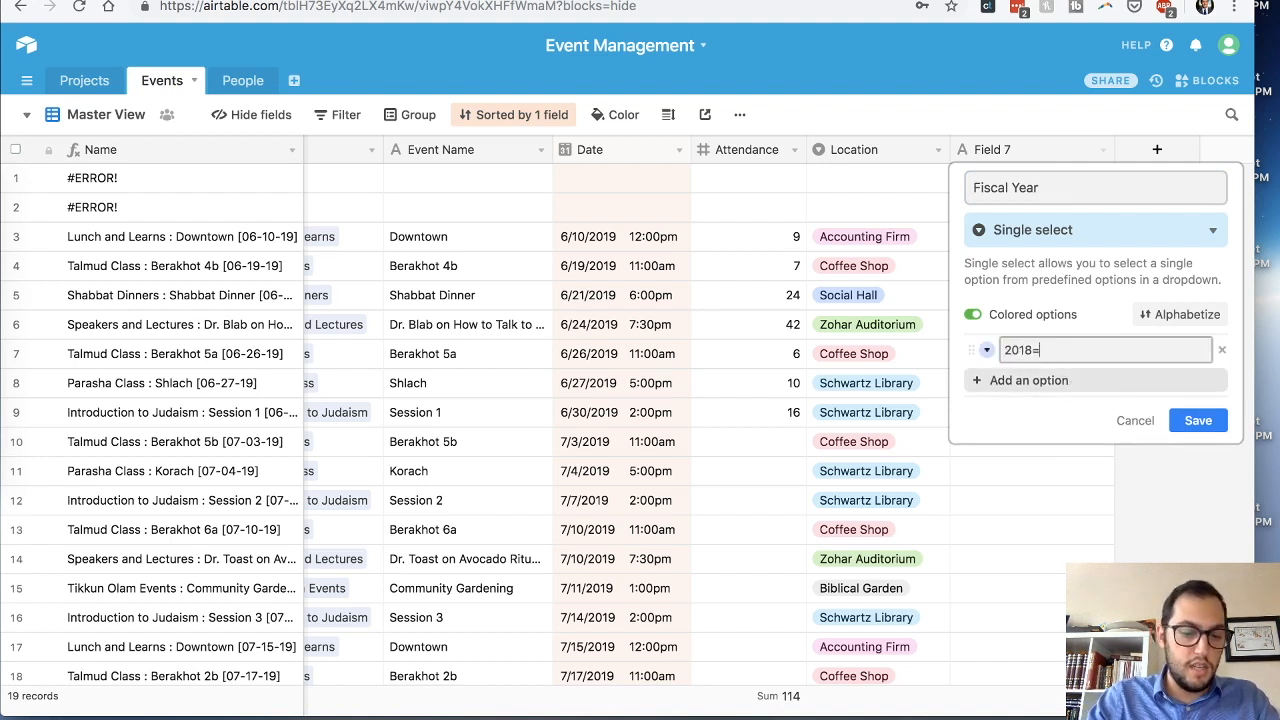
{"action": "type", "text": "-2019"}
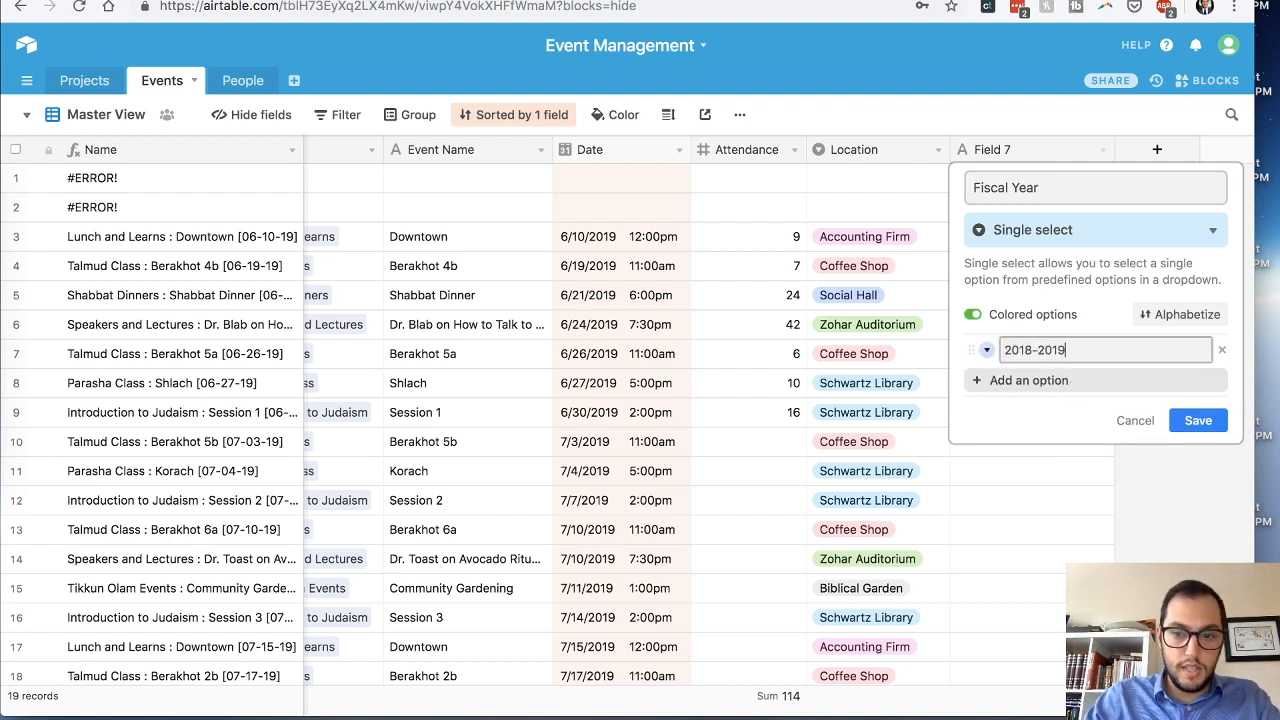
{"action": "key", "text": "Return"}
{"action": "type", "text": "2019-2020"}
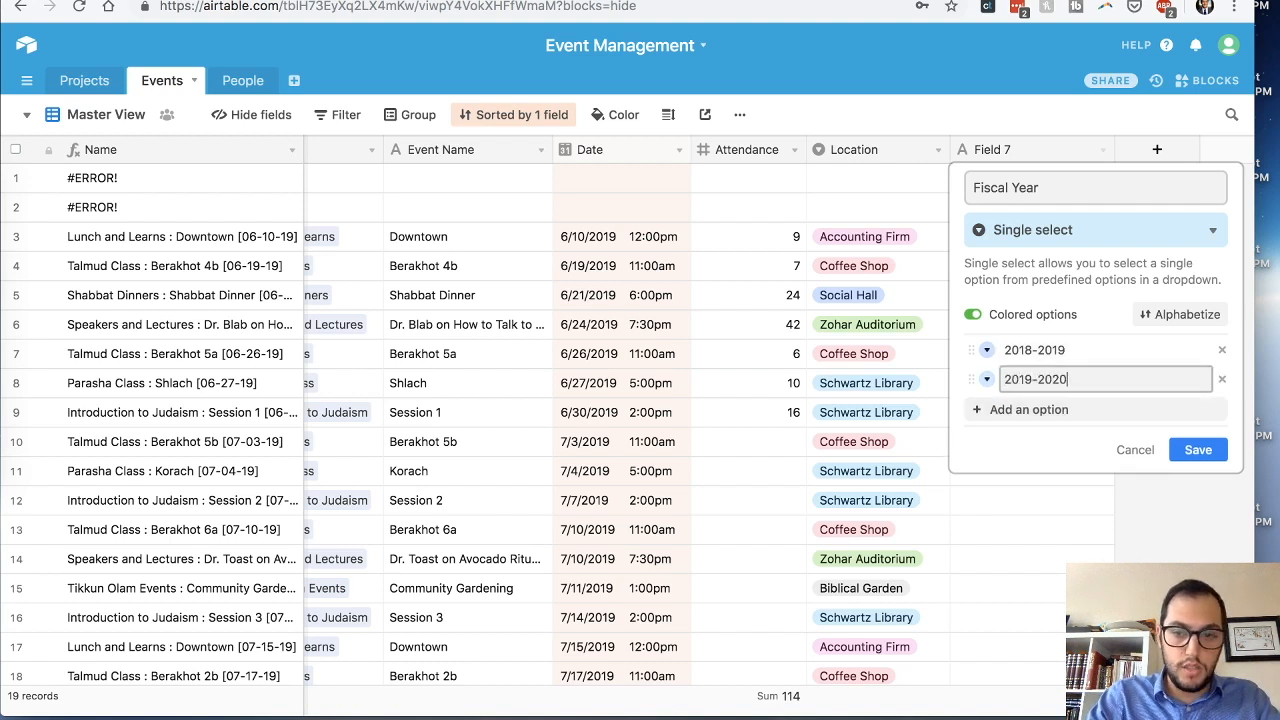
{"action": "key", "text": "Return"}
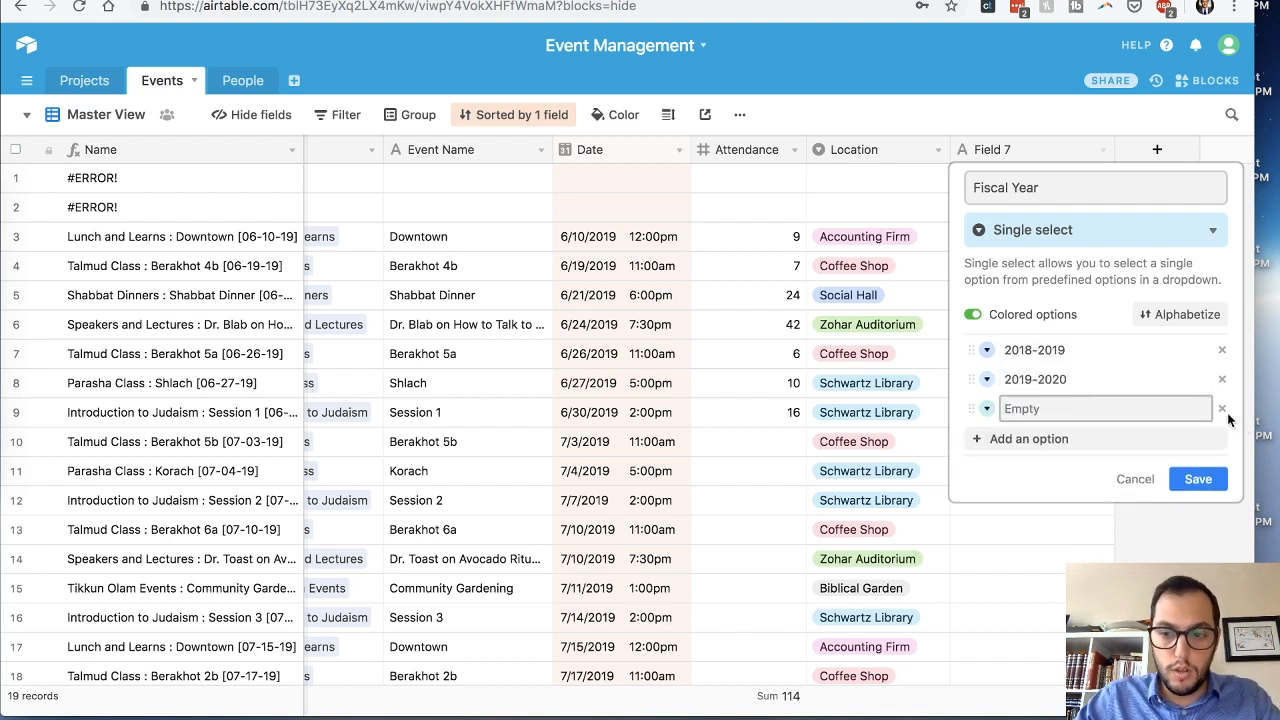
{"action": "left_click", "coordinate": [1222, 408]}
{"action": "left_click", "coordinate": [1196, 449]}
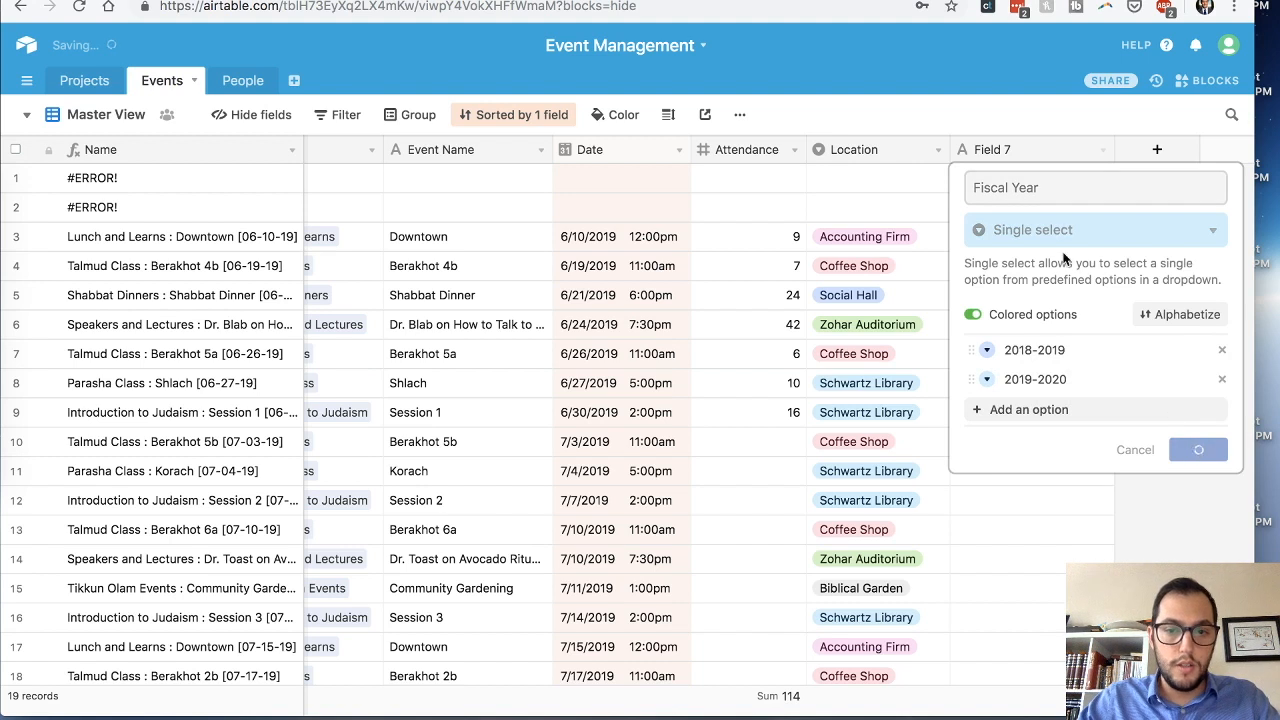
Step: Set the fiscal year to 2018-2019 for the 6/10/2019 Downtown event and the Berakhot 4b event
{"action": "left_click", "coordinate": [1038, 240]}
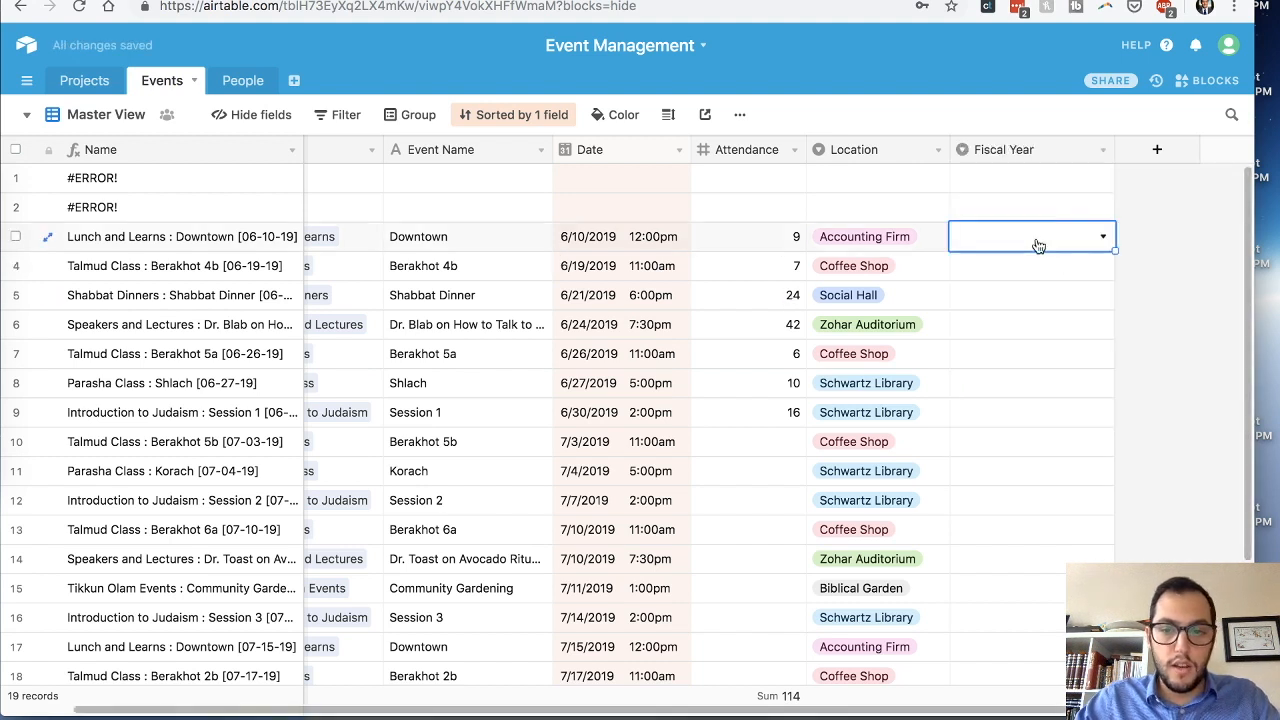
{"action": "left_click", "coordinate": [1071, 238]}
{"action": "left_click", "coordinate": [1003, 330]}
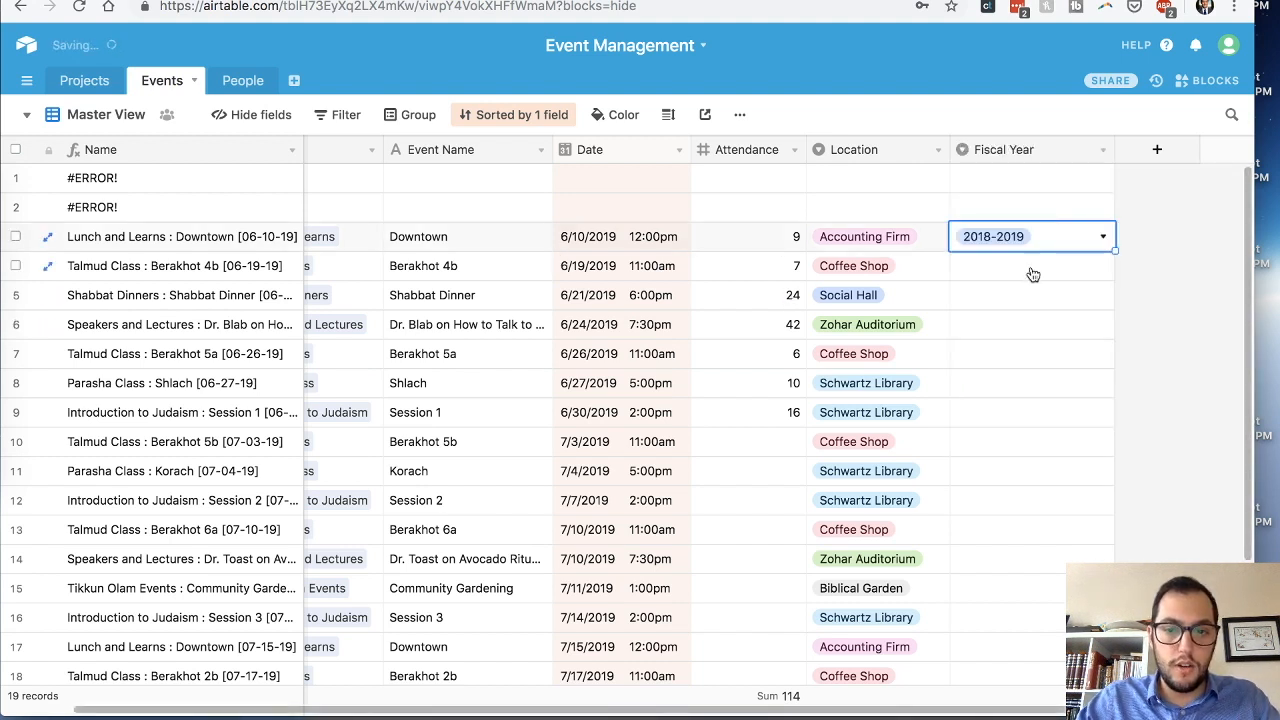
{"action": "double_click", "coordinate": [1087, 266]}
{"action": "left_click", "coordinate": [994, 352]}
Step: Set the fiscal year to 2019-2020 for the Korach and Berakhot 5b events
{"action": "left_click", "coordinate": [1049, 294]}
{"action": "left_click", "coordinate": [1002, 483]}
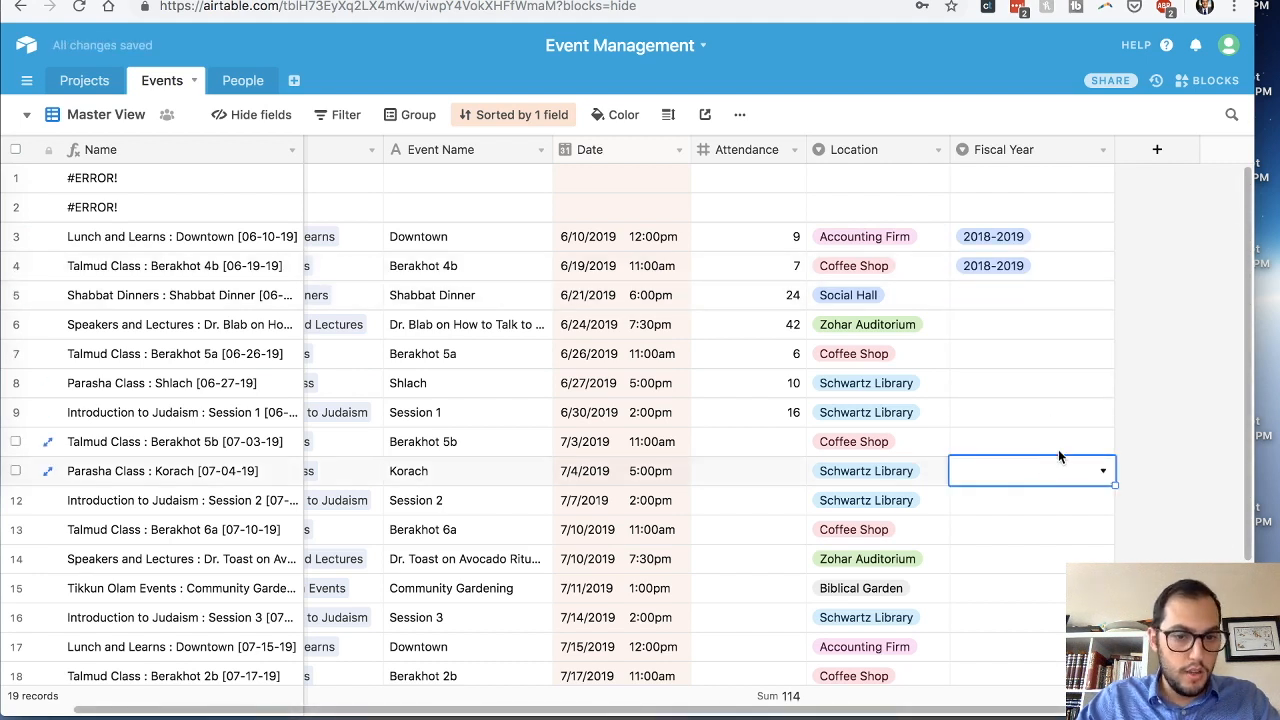
{"action": "left_click", "coordinate": [1055, 462]}
{"action": "left_click", "coordinate": [1007, 596]}
{"action": "left_click", "coordinate": [1013, 461]}
{"action": "left_click", "coordinate": [1015, 451]}
{"action": "left_click", "coordinate": [1016, 451]}
{"action": "left_click", "coordinate": [996, 564]}
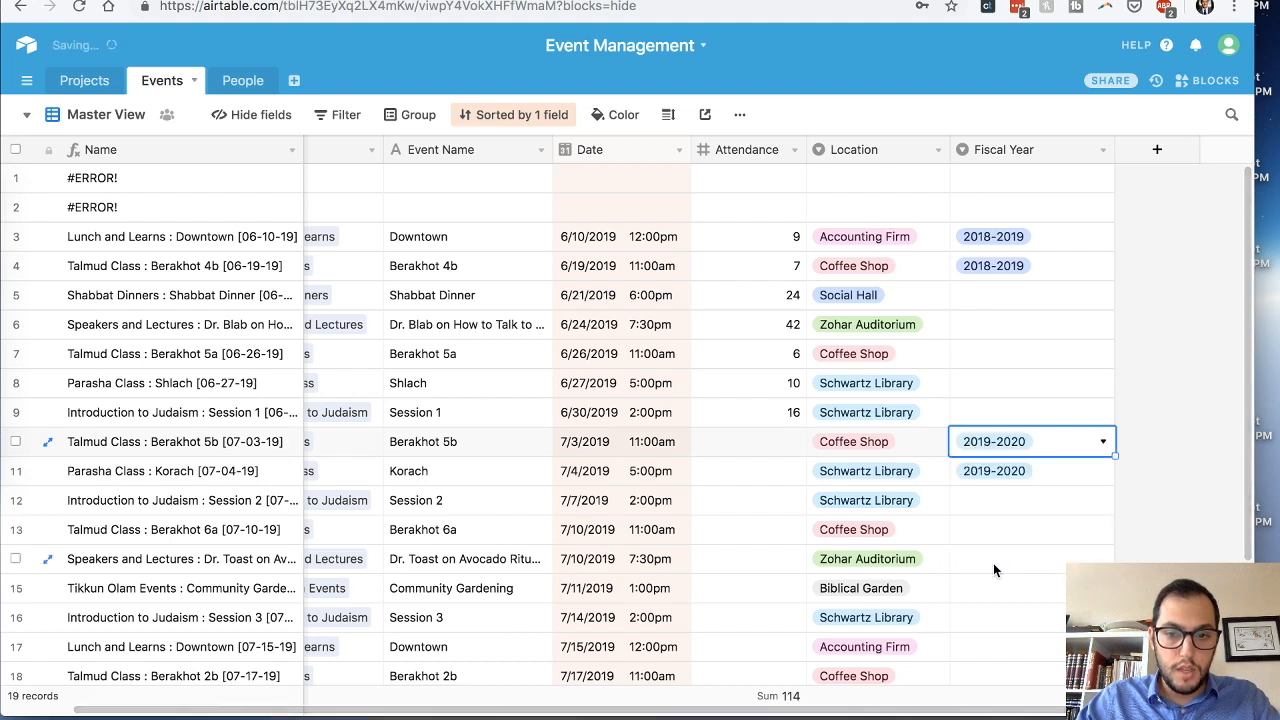
Step: Convert the Fiscal Year field of the Events table to the Single line text type
{"action": "right_click", "coordinate": [1030, 150]}
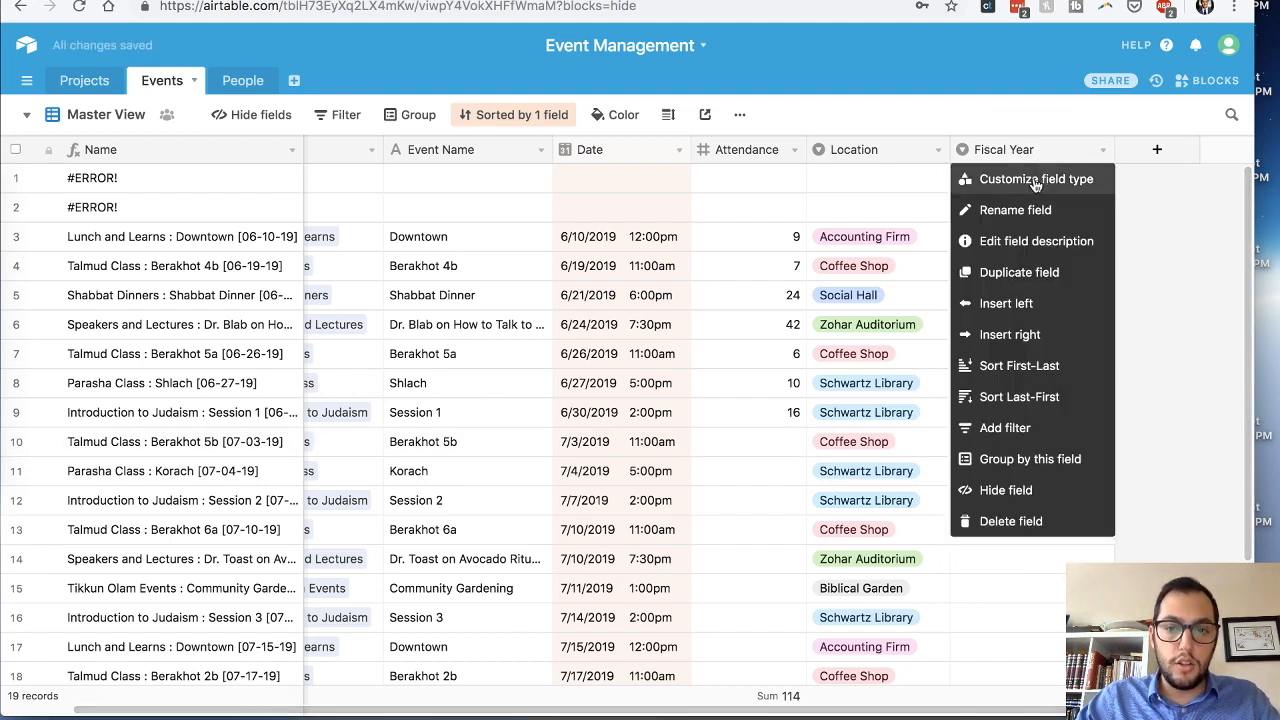
{"action": "left_click", "coordinate": [1034, 175]}
{"action": "left_click", "coordinate": [1060, 230]}
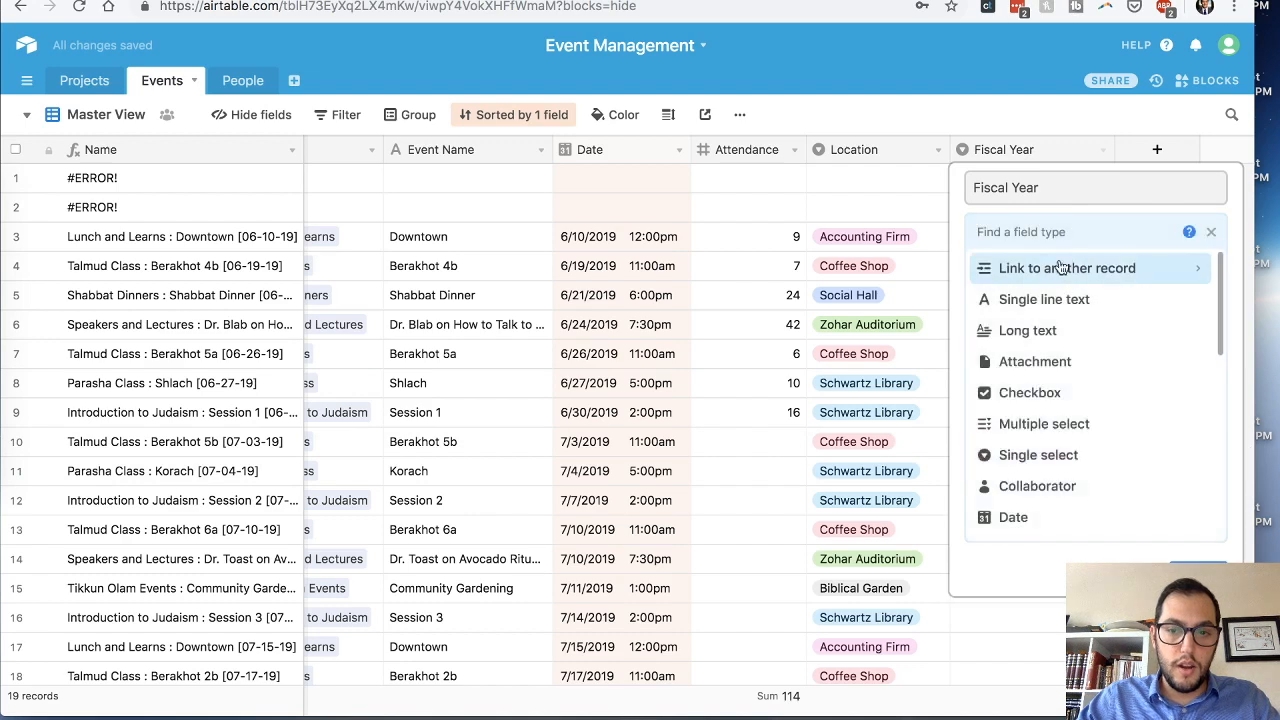
{"action": "left_click", "coordinate": [1050, 300]}
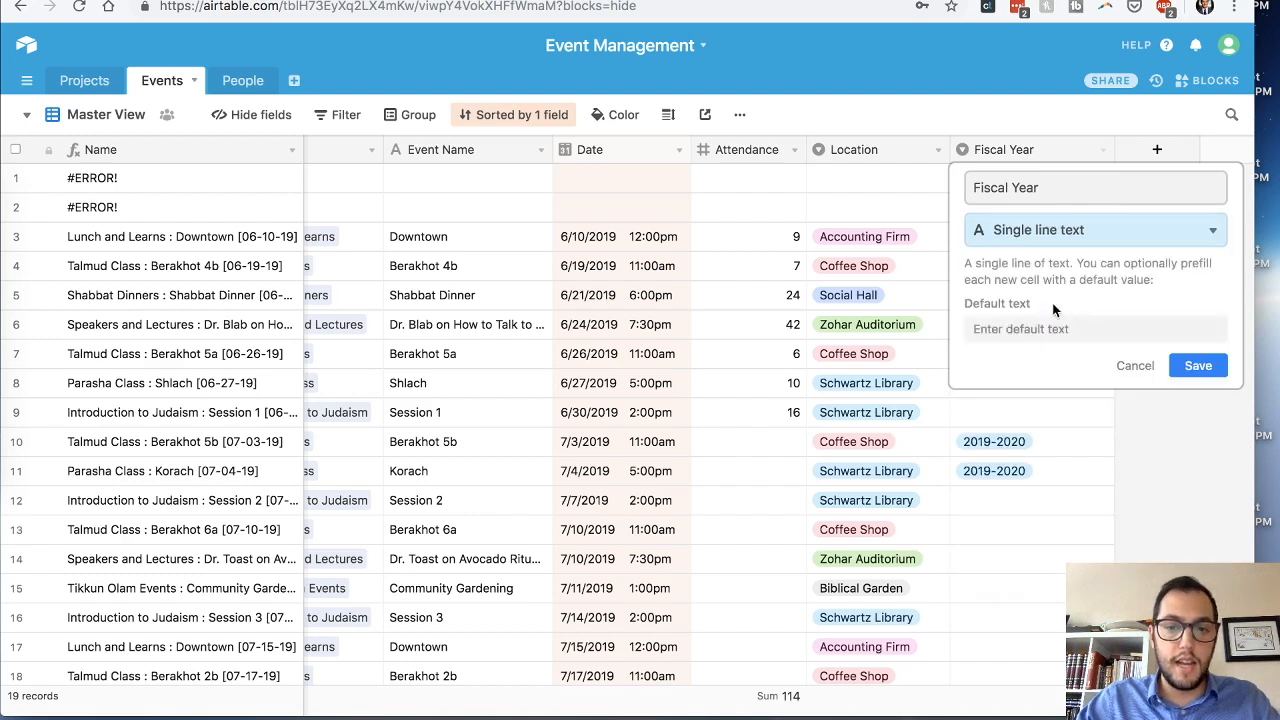
{"action": "left_click", "coordinate": [1206, 370]}
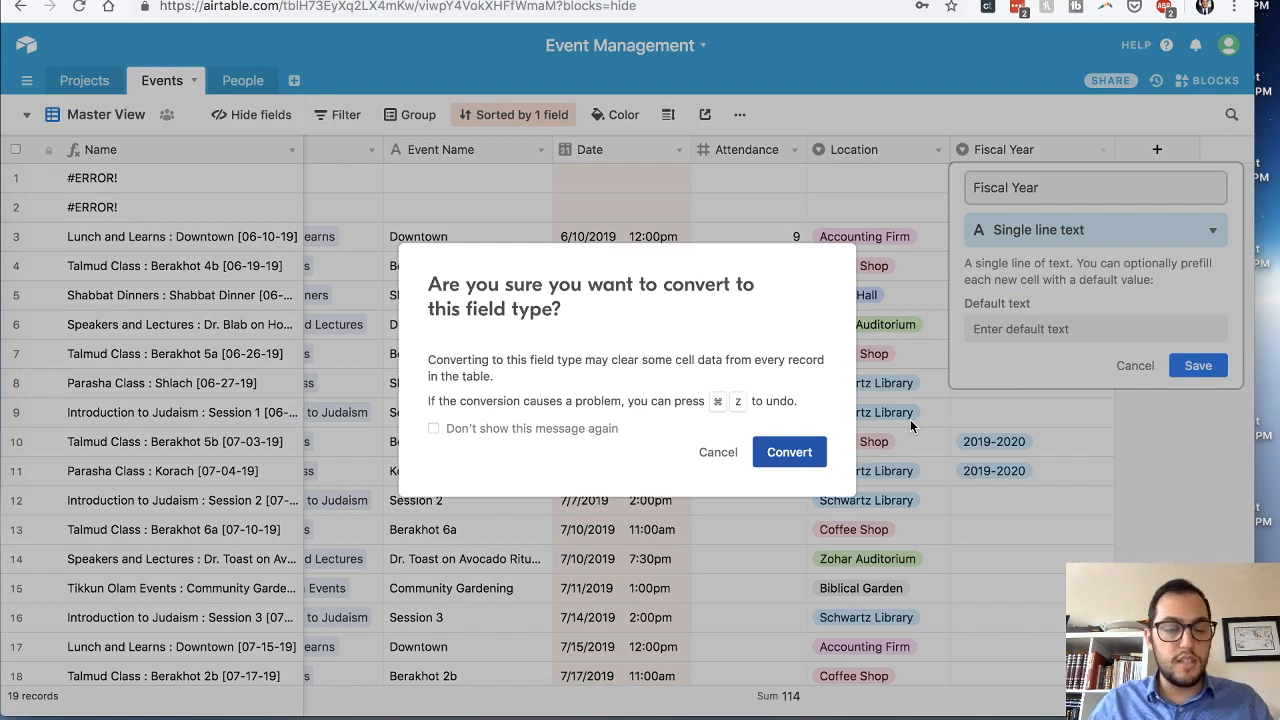
{"action": "left_click", "coordinate": [790, 452]}
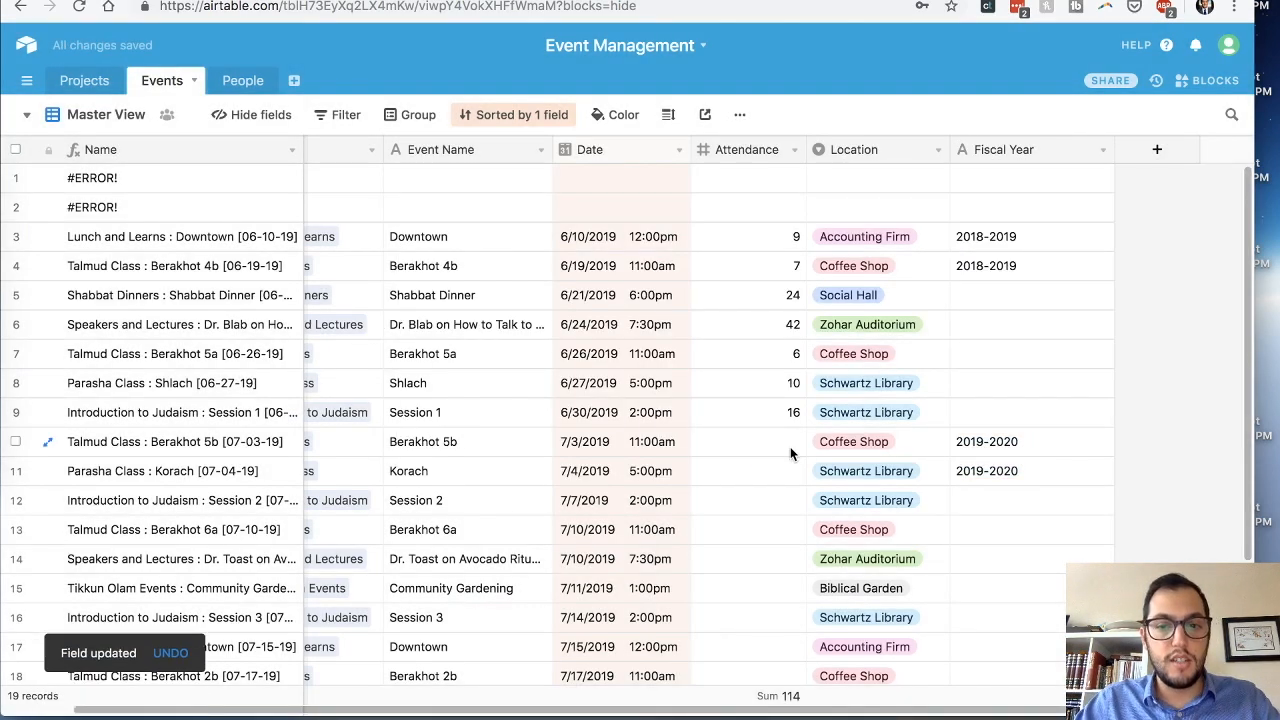
Step: Enter 2018-2019 as the fiscal year of the 6/21/2019 Shabbat Dinner event
{"action": "left_click", "coordinate": [998, 292]}
{"action": "type", "text": "2018-2019"}
{"action": "key", "text": "Return"}
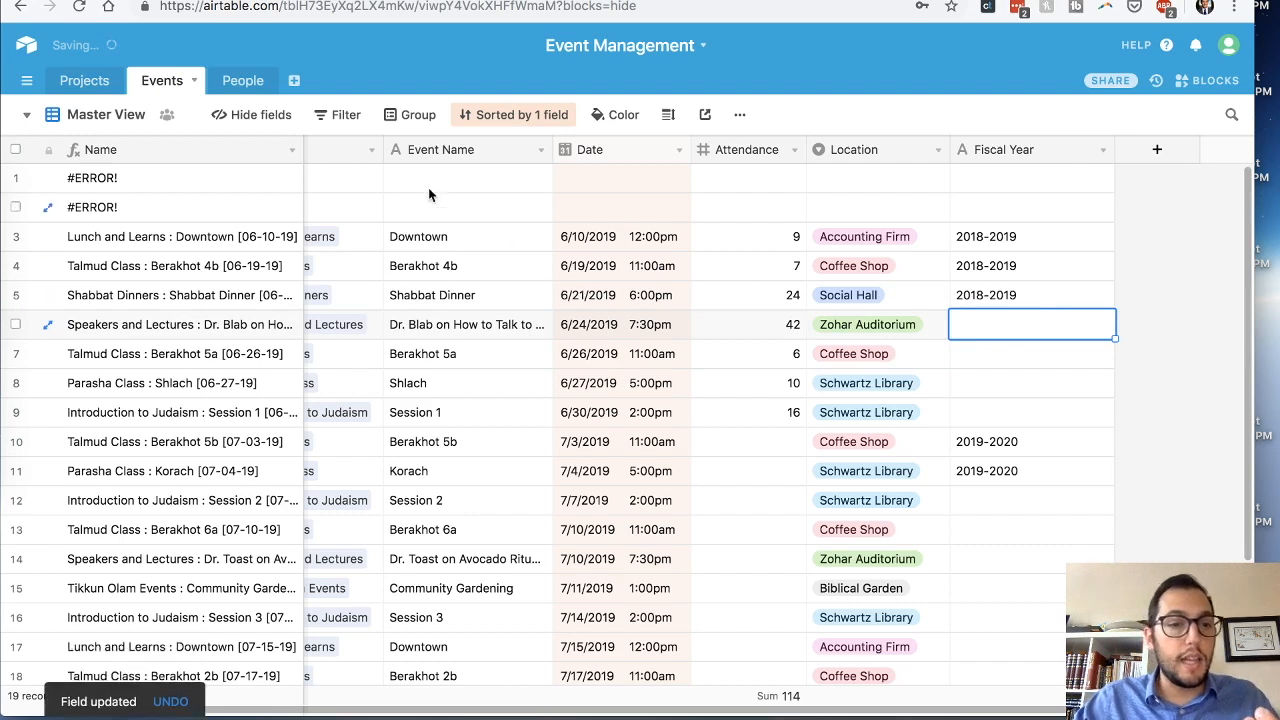
Step: Group the events in Master View by Fiscal Year and collapse the group with the empty fiscal year
{"action": "left_click", "coordinate": [418, 114]}
{"action": "left_click", "coordinate": [479, 198]}
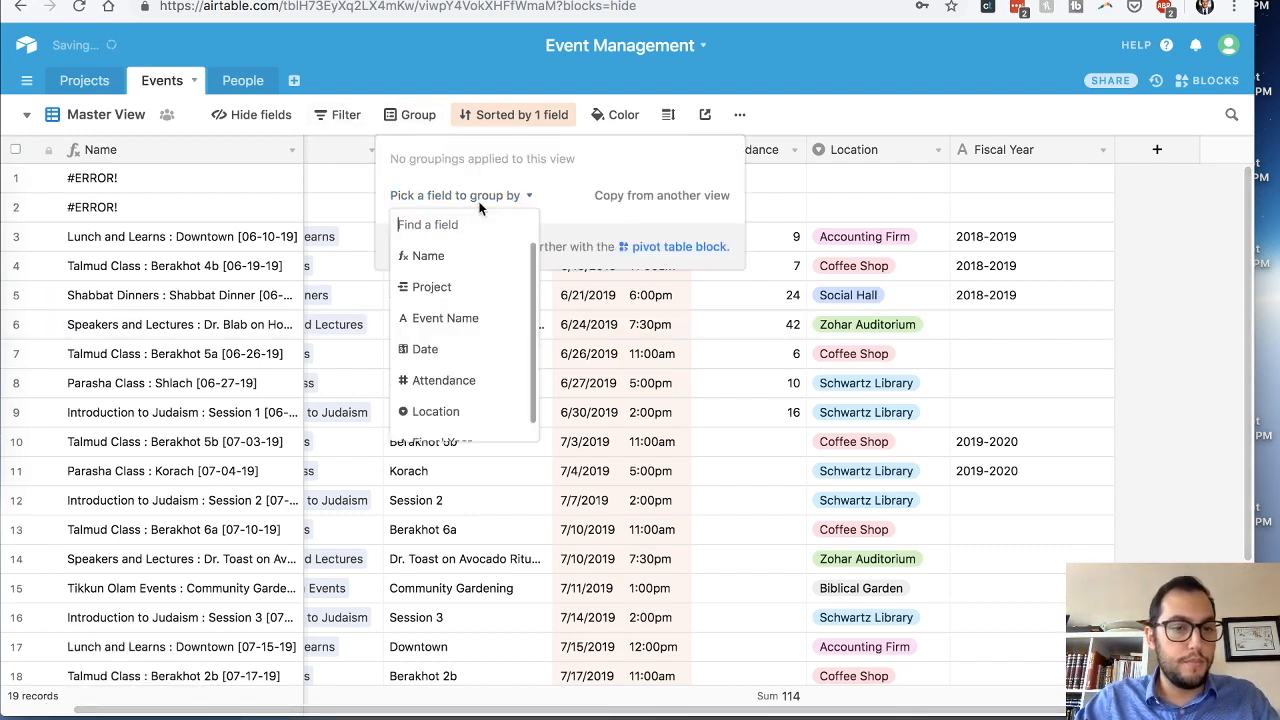
{"action": "left_click", "coordinate": [445, 427]}
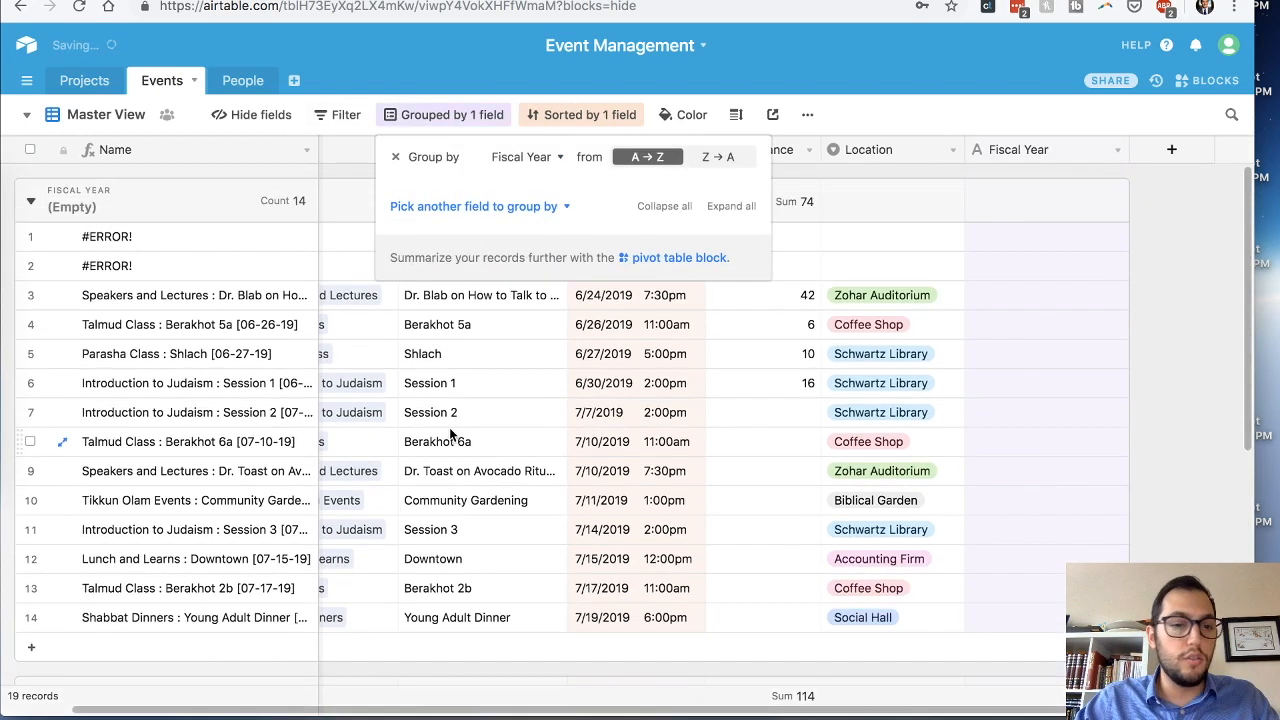
{"action": "left_click", "coordinate": [33, 203]}
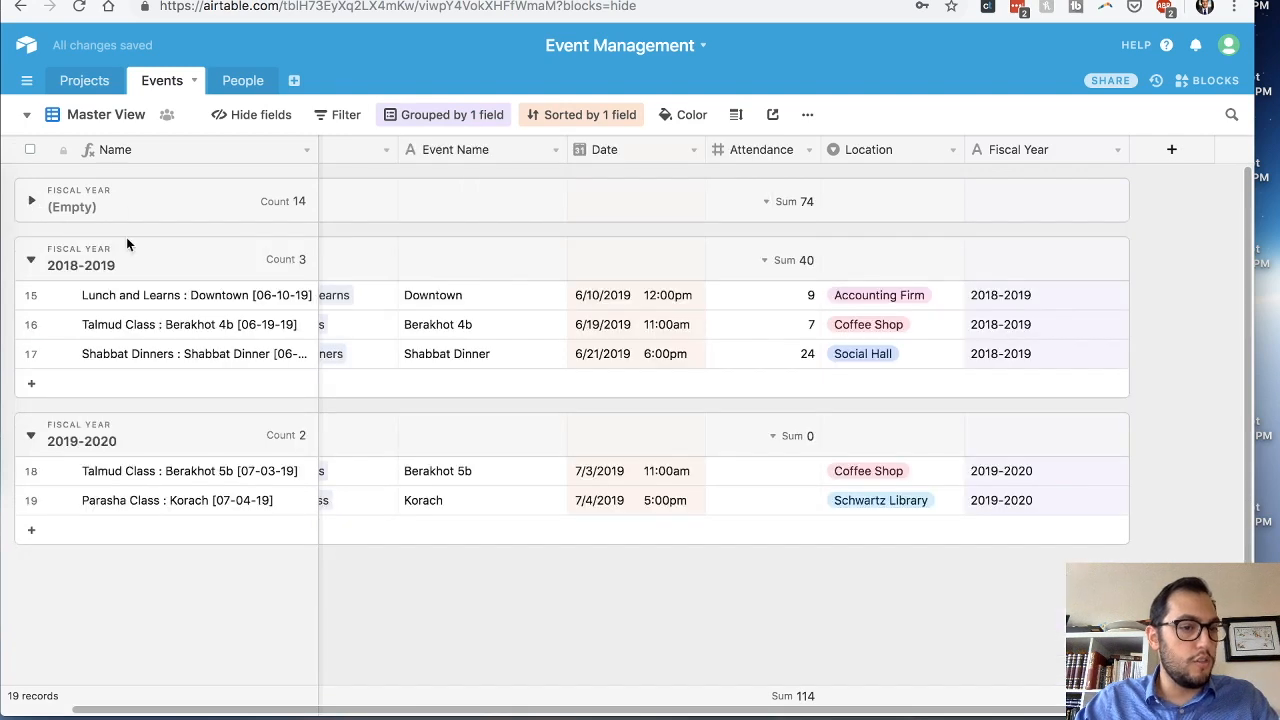
{"action": "left_click", "coordinate": [31, 201]}
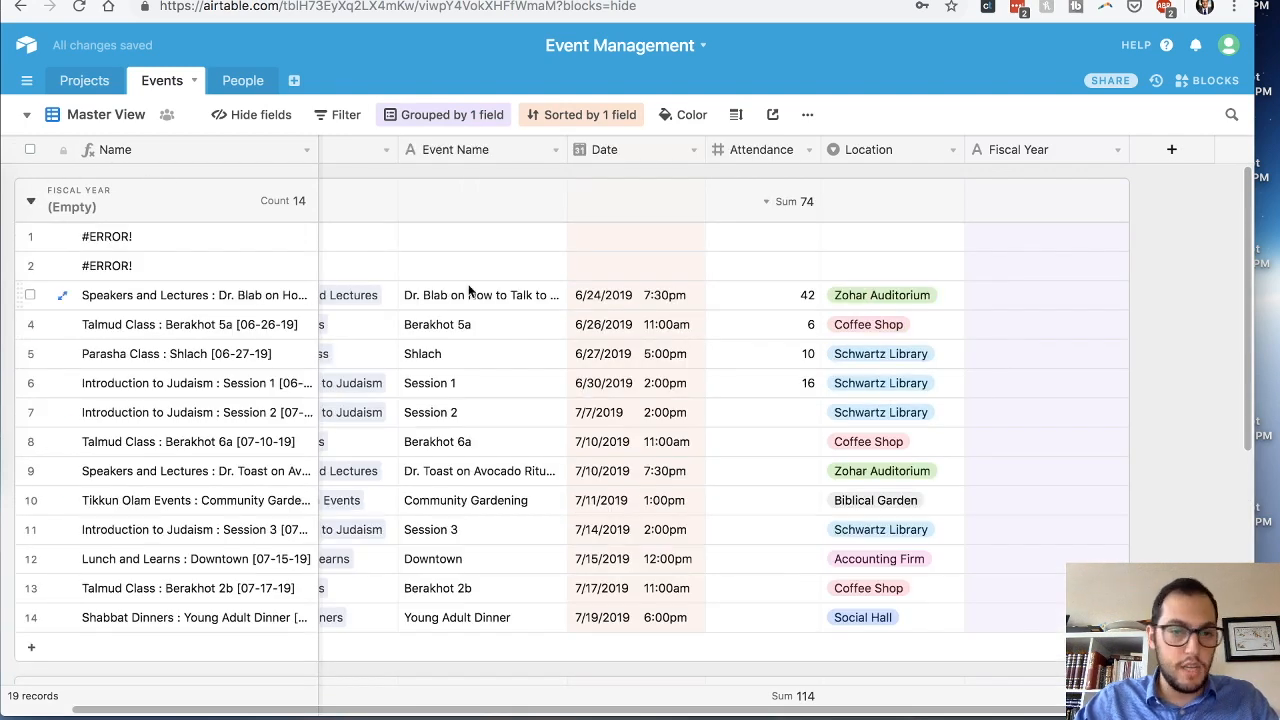
{"action": "left_click", "coordinate": [33, 204]}
{"action": "scroll", "coordinate": [337, 371], "scroll_direction": "left", "scroll_amount": 3}
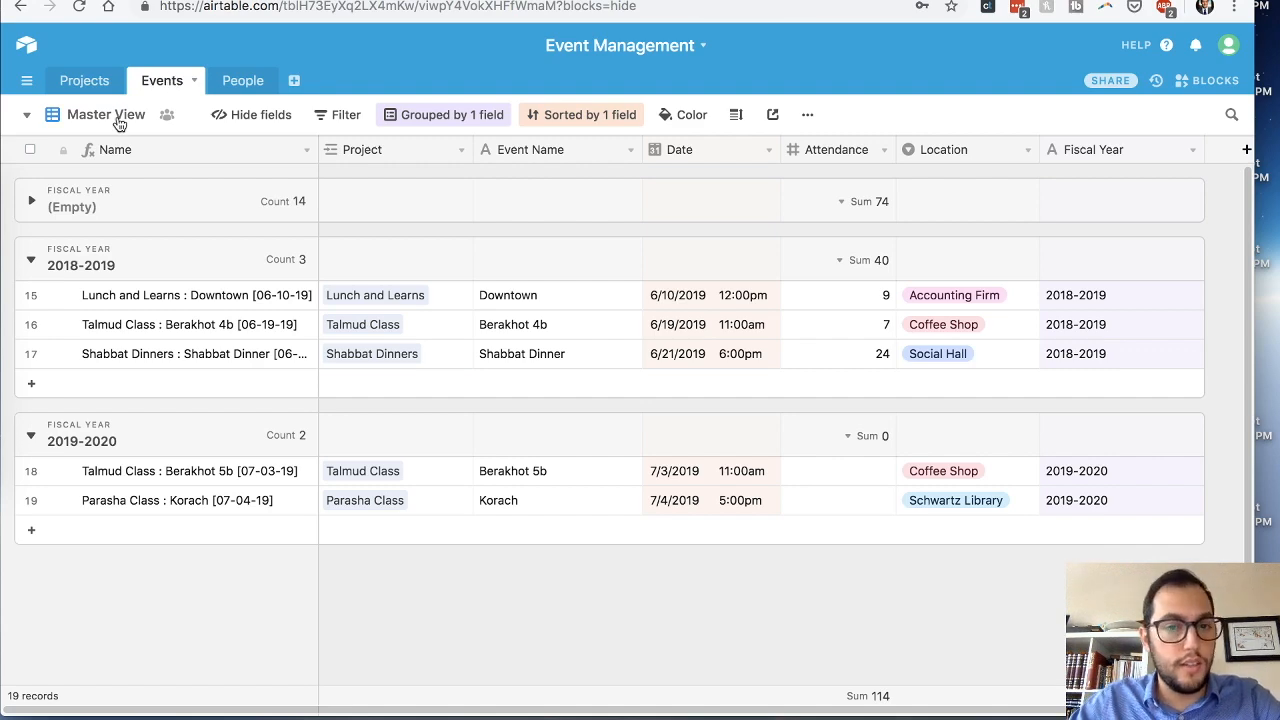
Step: Remove the Fiscal Year grouping from Master View
{"action": "left_click", "coordinate": [424, 113]}
{"action": "left_click", "coordinate": [394, 157]}
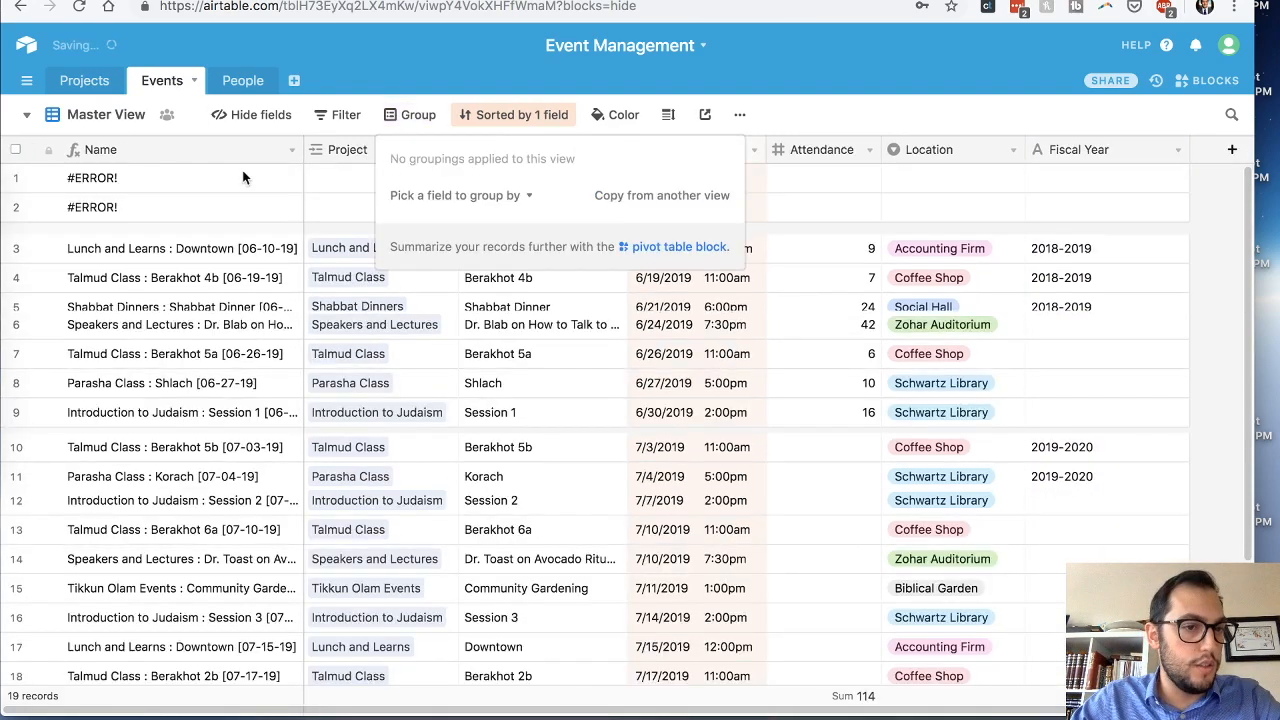
Step: Create a new grid view named By Fiscal Year for the Events table
{"action": "left_click", "coordinate": [103, 114]}
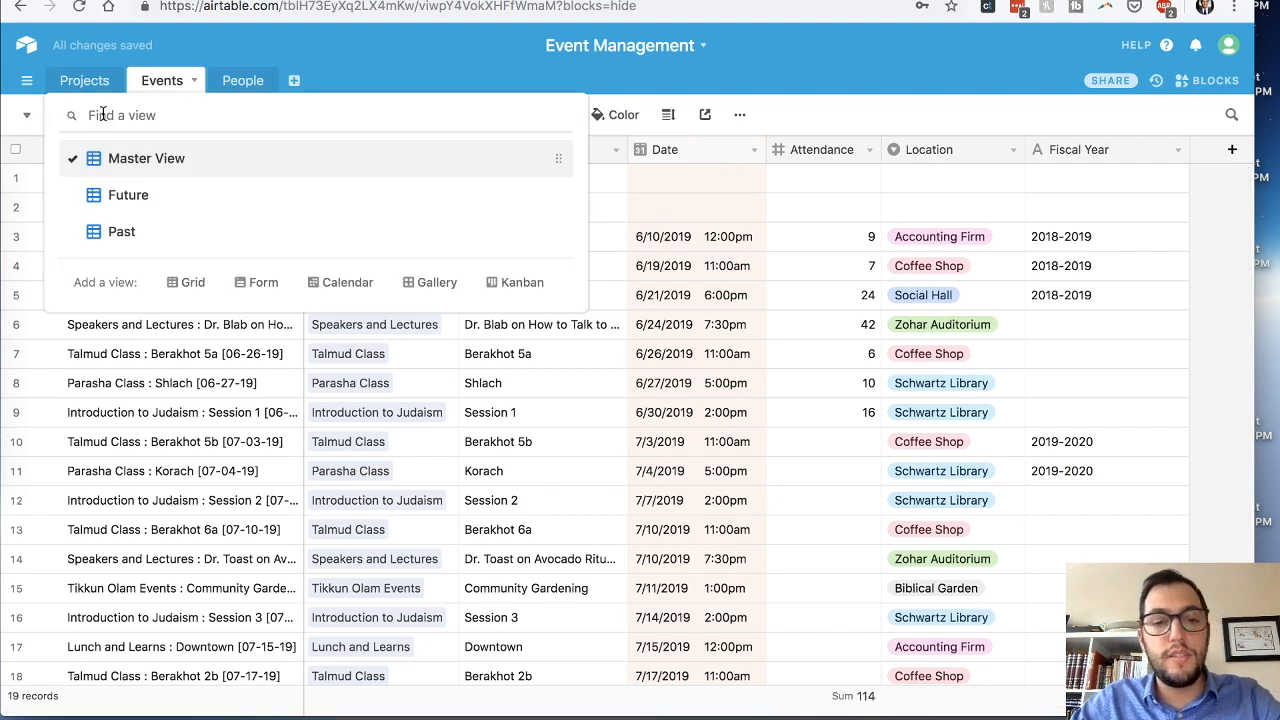
{"action": "left_click", "coordinate": [189, 281]}
{"action": "type", "text": "By Fiscal Year"}
{"action": "key", "text": "Return"}
Step: Group the By Fiscal Year view by the Fiscal Year field and look through its groups
{"action": "left_click", "coordinate": [437, 116]}
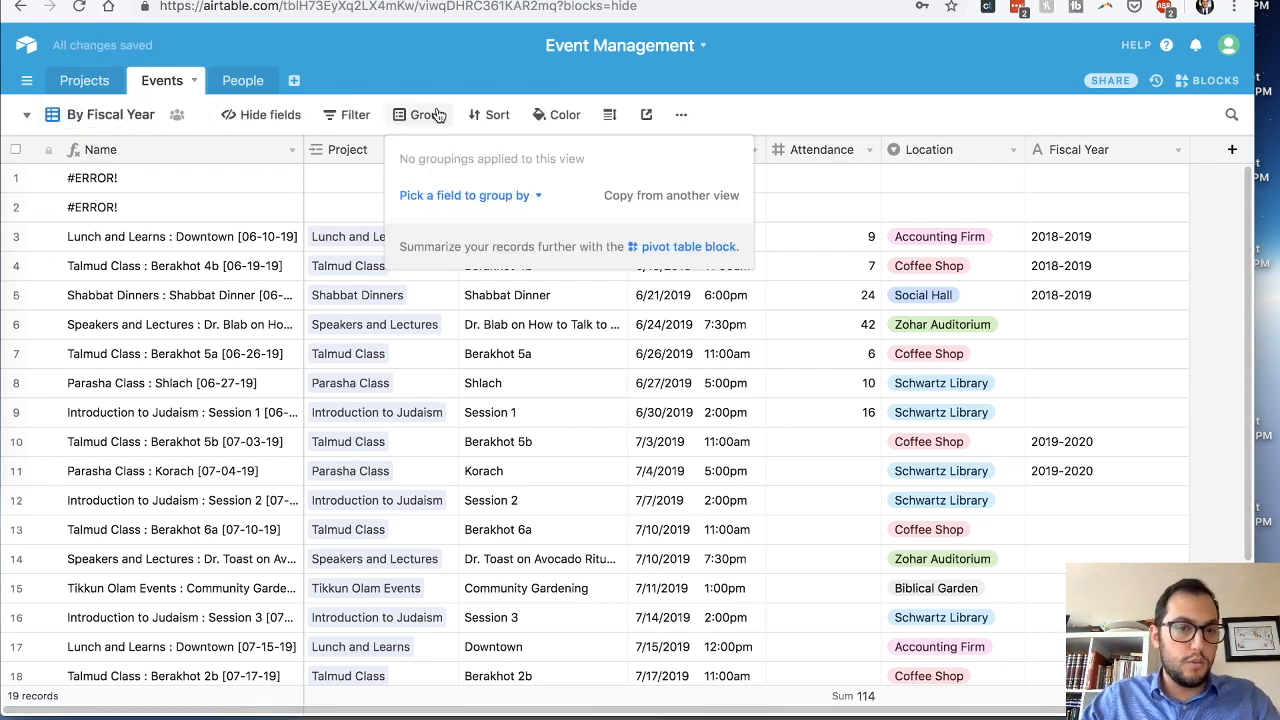
{"action": "left_click", "coordinate": [460, 195]}
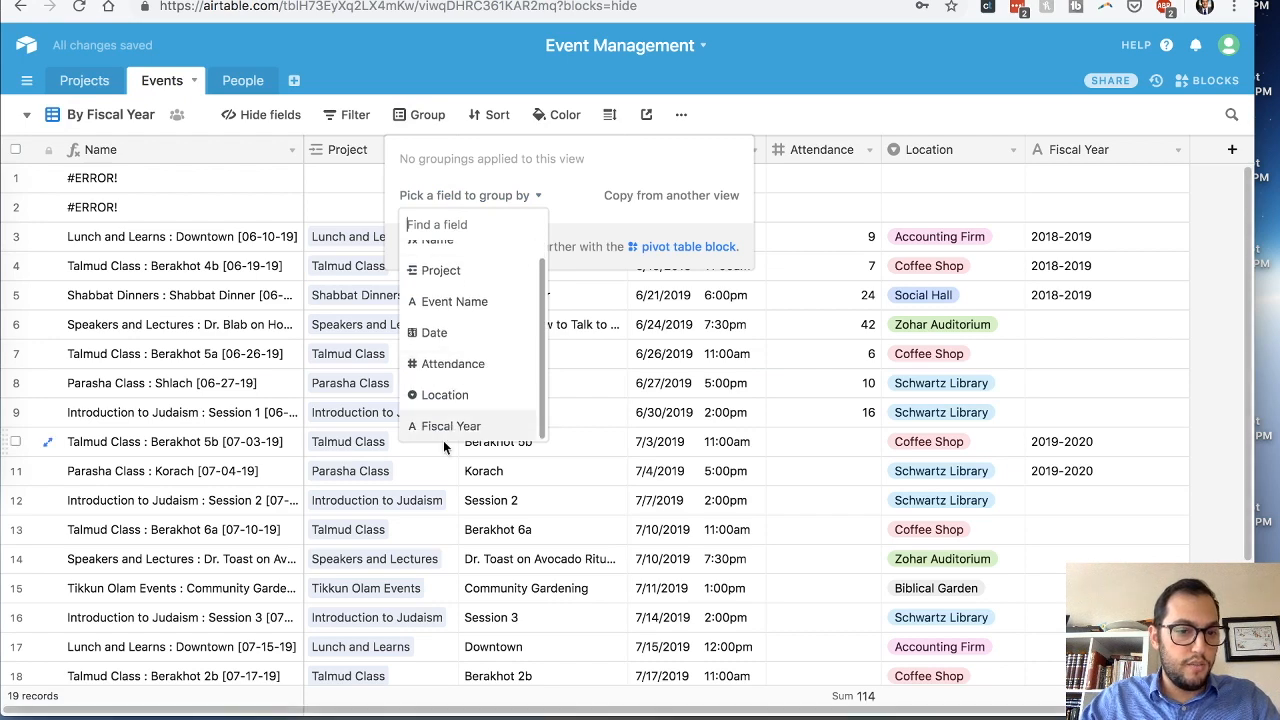
{"action": "left_click", "coordinate": [444, 428]}
{"action": "left_click", "coordinate": [258, 54]}
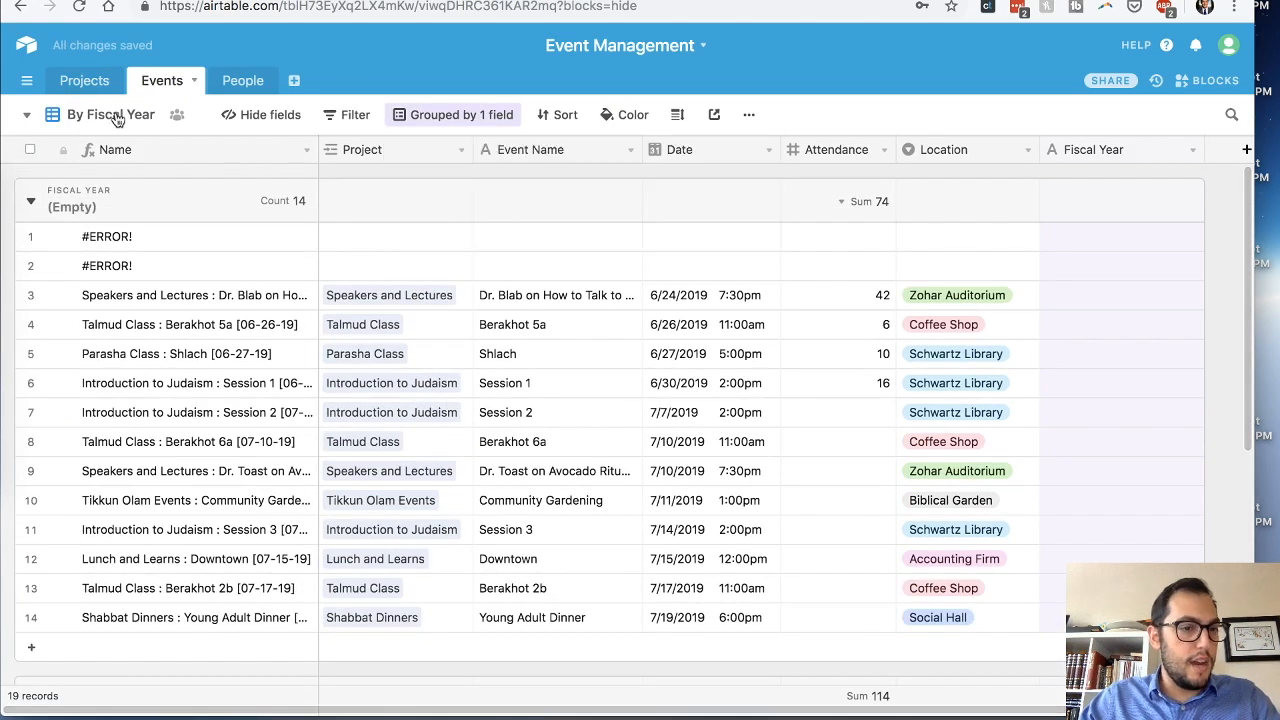
{"action": "scroll", "coordinate": [157, 255], "scroll_direction": "down", "scroll_amount": 5}
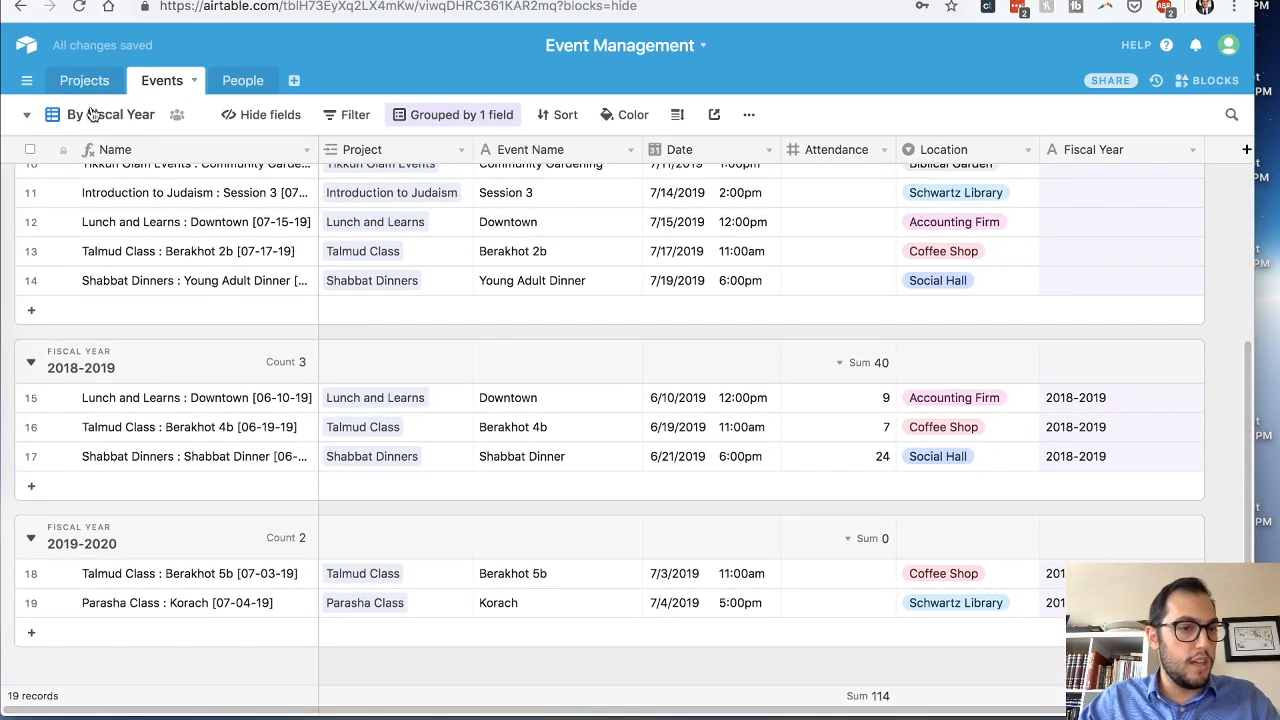
Step: Switch the Events table back to Master View and delete the two blank #ERROR! records
{"action": "left_click", "coordinate": [92, 114]}
{"action": "left_click", "coordinate": [193, 170]}
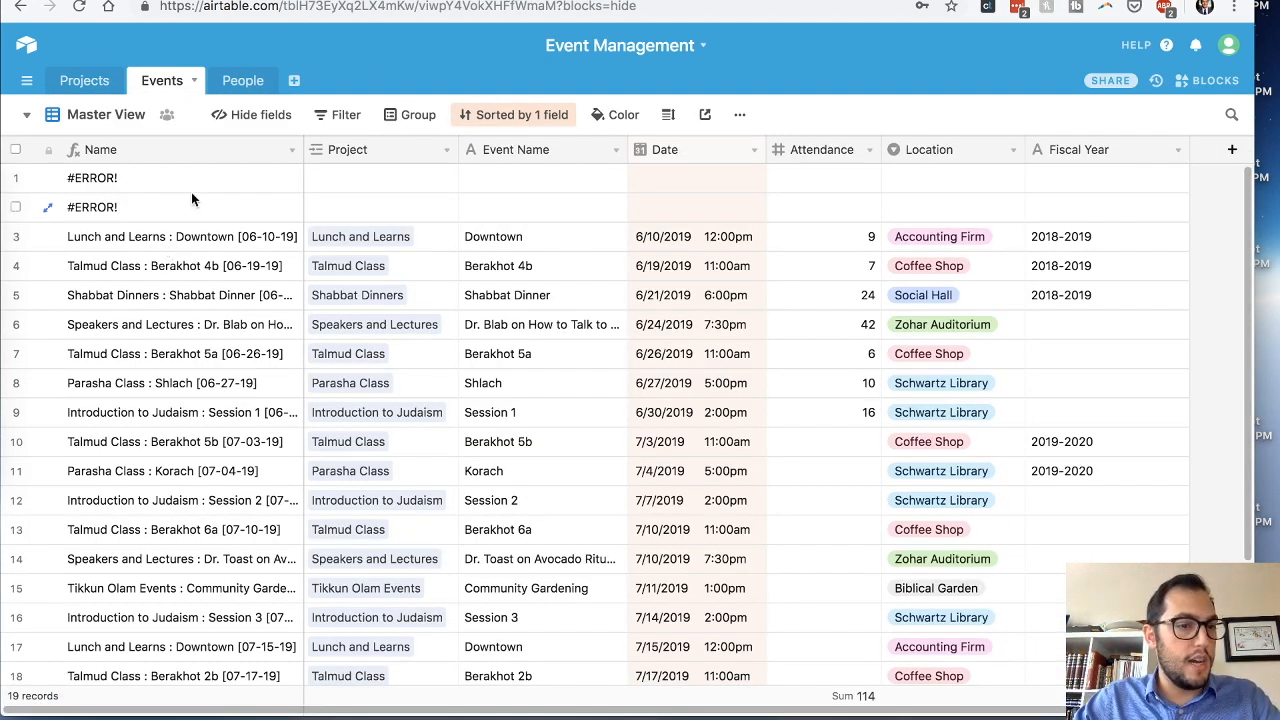
{"action": "left_click", "coordinate": [190, 182]}
{"action": "left_click", "coordinate": [178, 218], "text": "shift"}
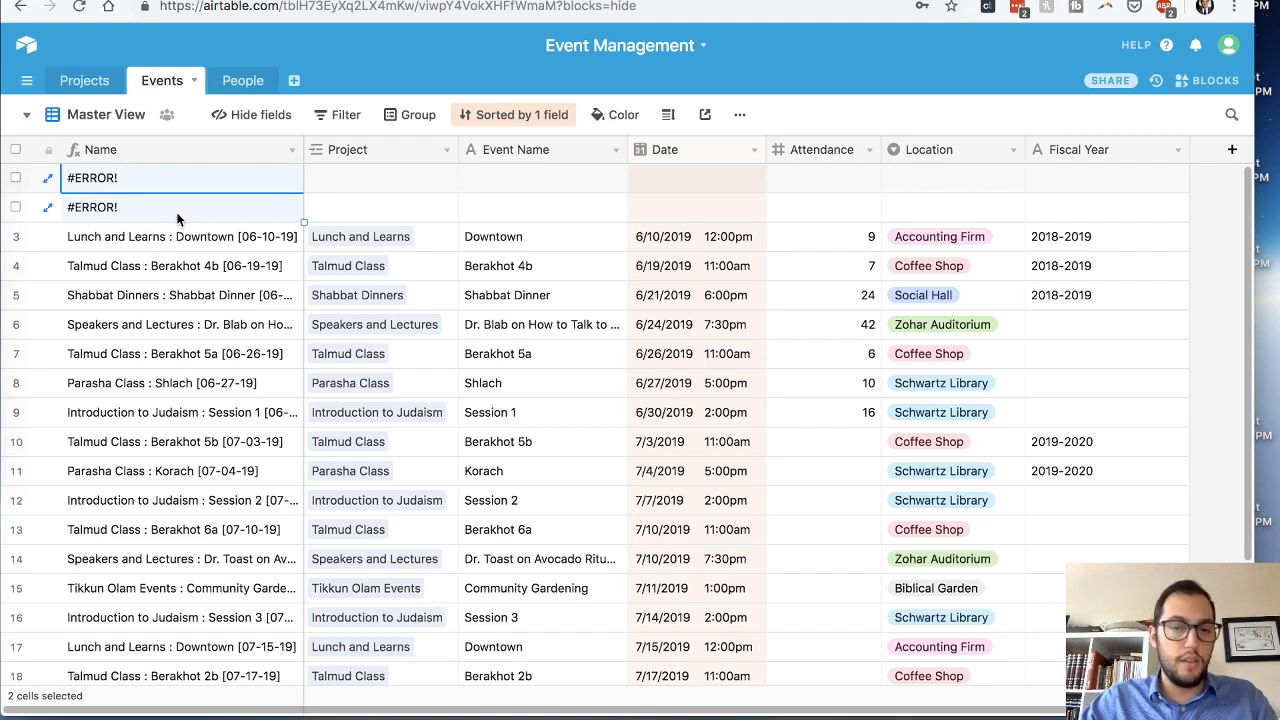
{"action": "right_click", "coordinate": [178, 218]}
{"action": "left_click", "coordinate": [262, 266]}
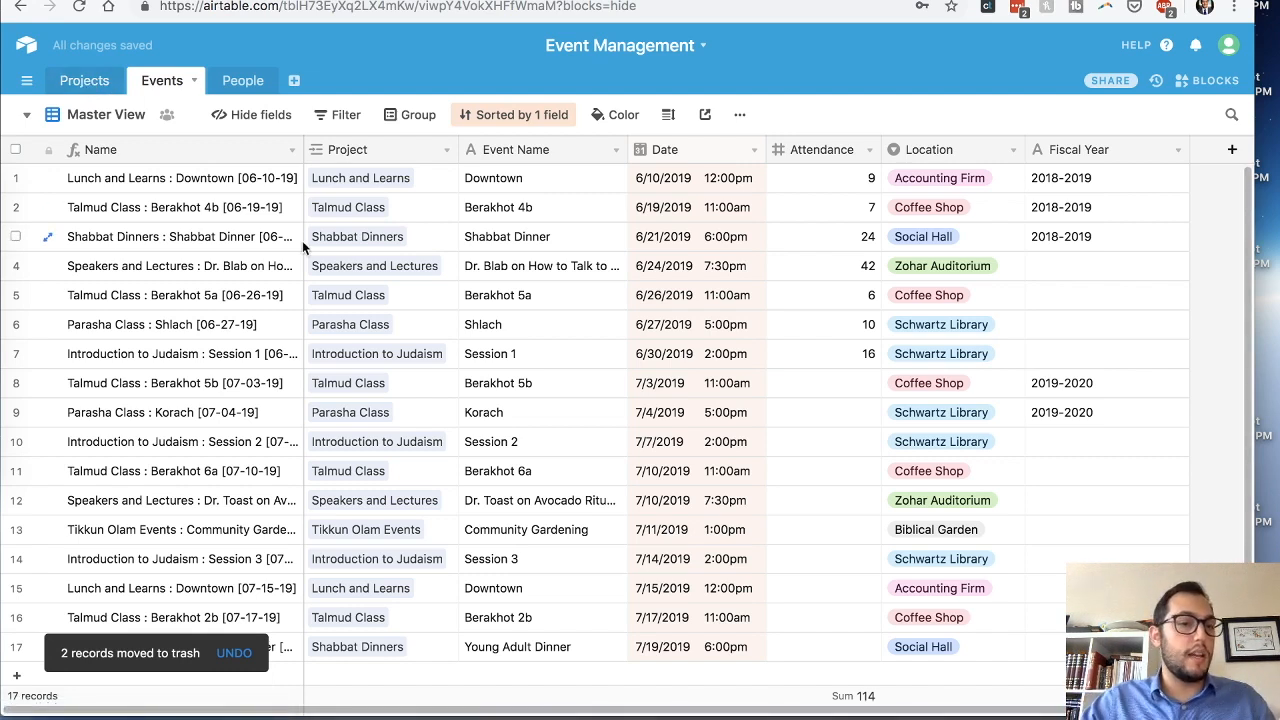
Step: Look over the Projects table and open the People table
{"action": "left_click", "coordinate": [92, 81]}
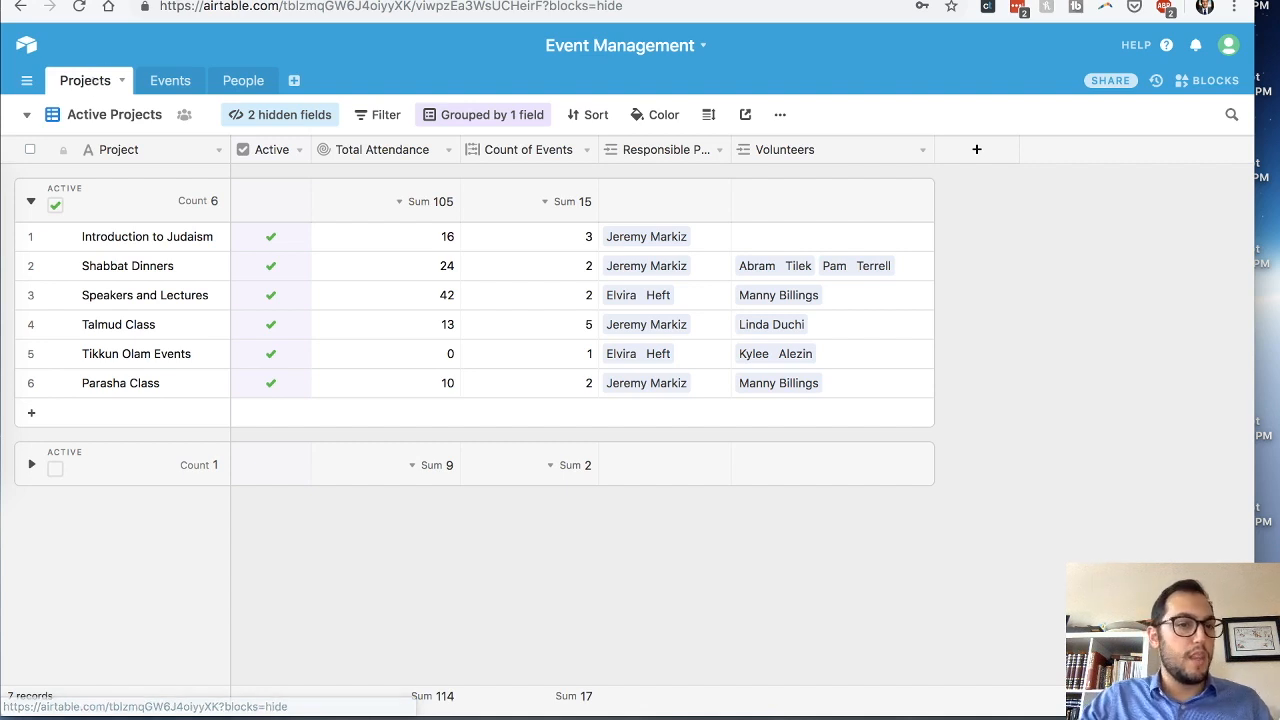
{"action": "left_click", "coordinate": [248, 82]}
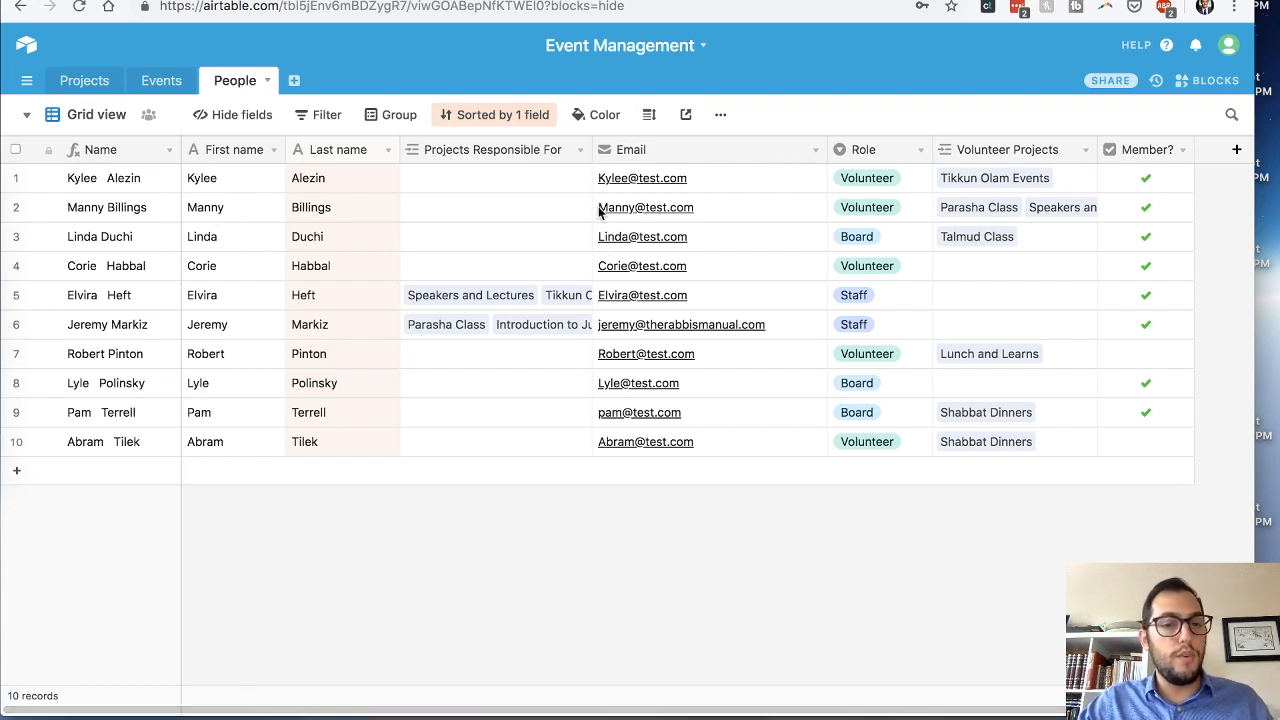
Step: Insert a field before Role in the People table and preview the Phone number type without saving it
{"action": "right_click", "coordinate": [878, 148]}
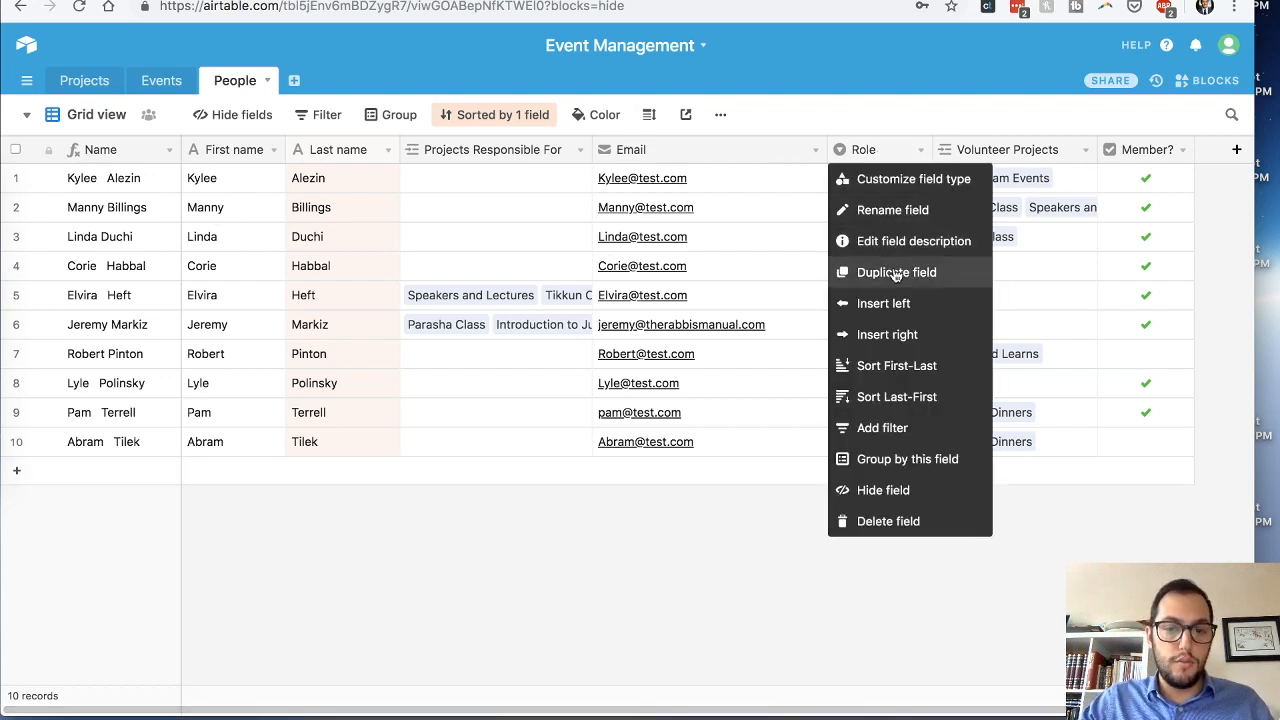
{"action": "left_click", "coordinate": [890, 303]}
{"action": "left_click", "coordinate": [900, 229]}
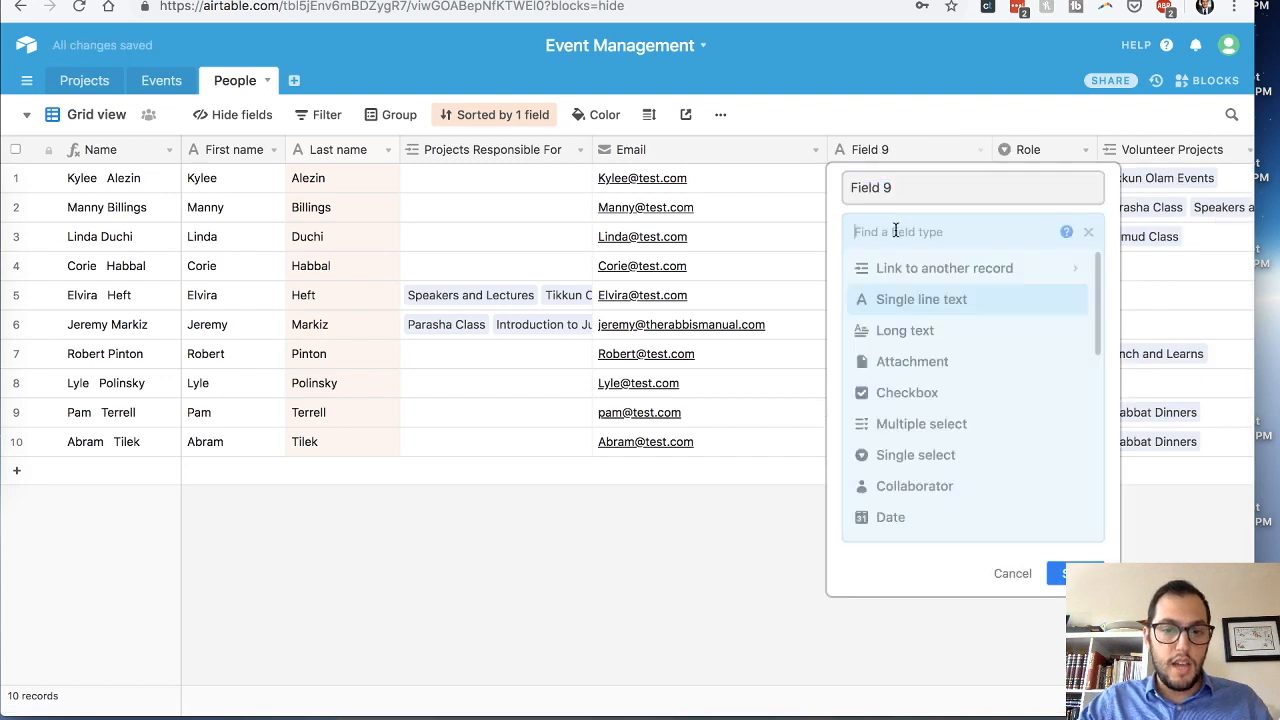
{"action": "scroll", "coordinate": [880, 420], "scroll_direction": "down", "scroll_amount": 3}
{"action": "left_click", "coordinate": [903, 431]}
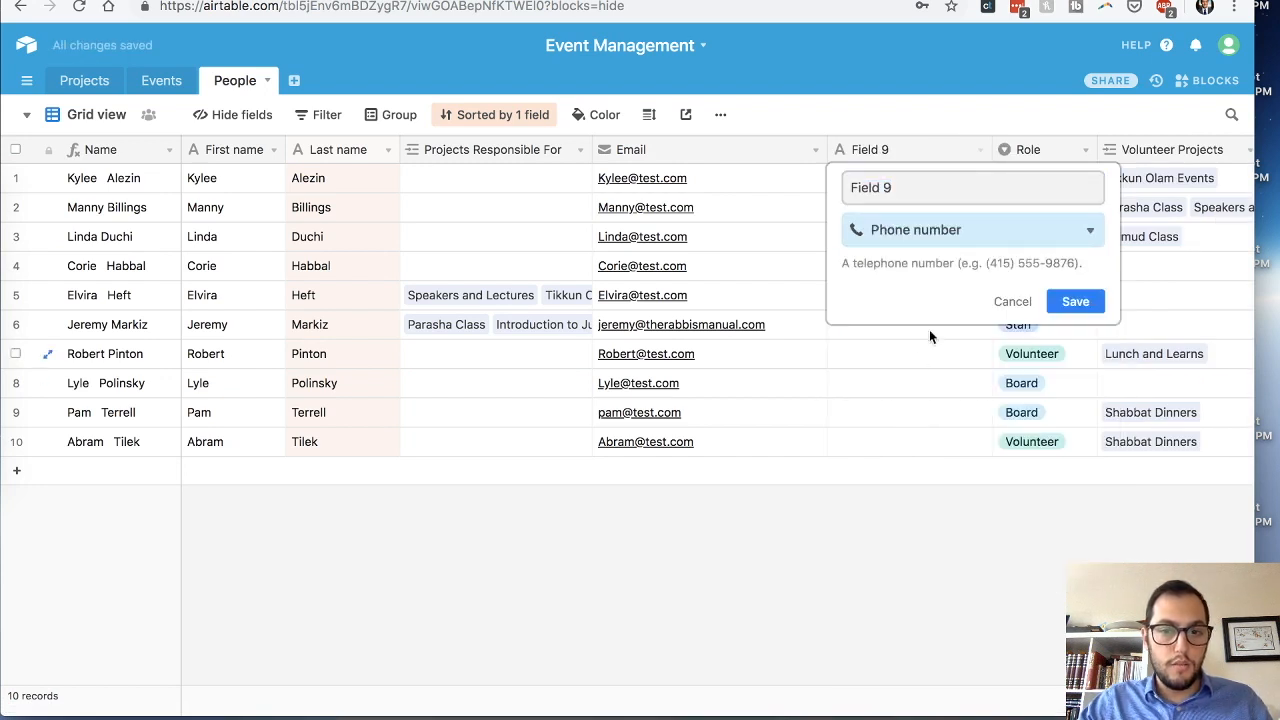
{"action": "left_click", "coordinate": [1011, 301]}
Step: Delete the new blank field placed before Role in the People table
{"action": "right_click", "coordinate": [894, 145]}
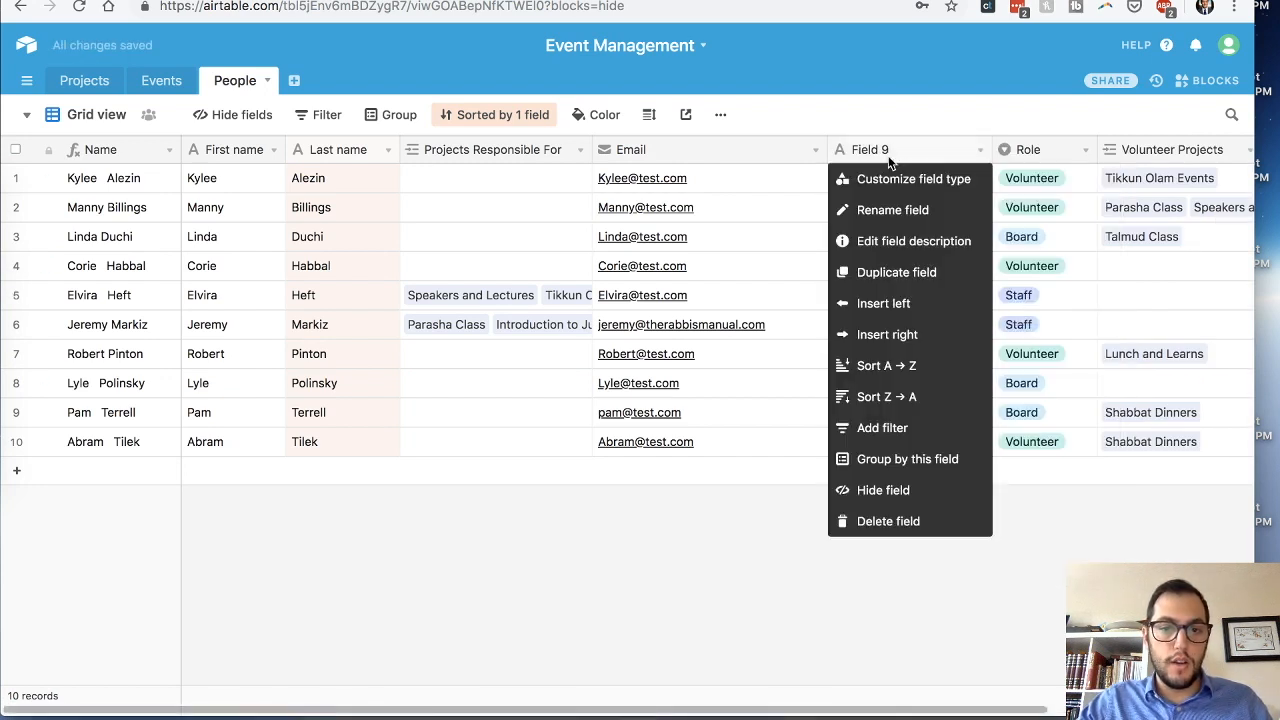
{"action": "left_click", "coordinate": [866, 521]}
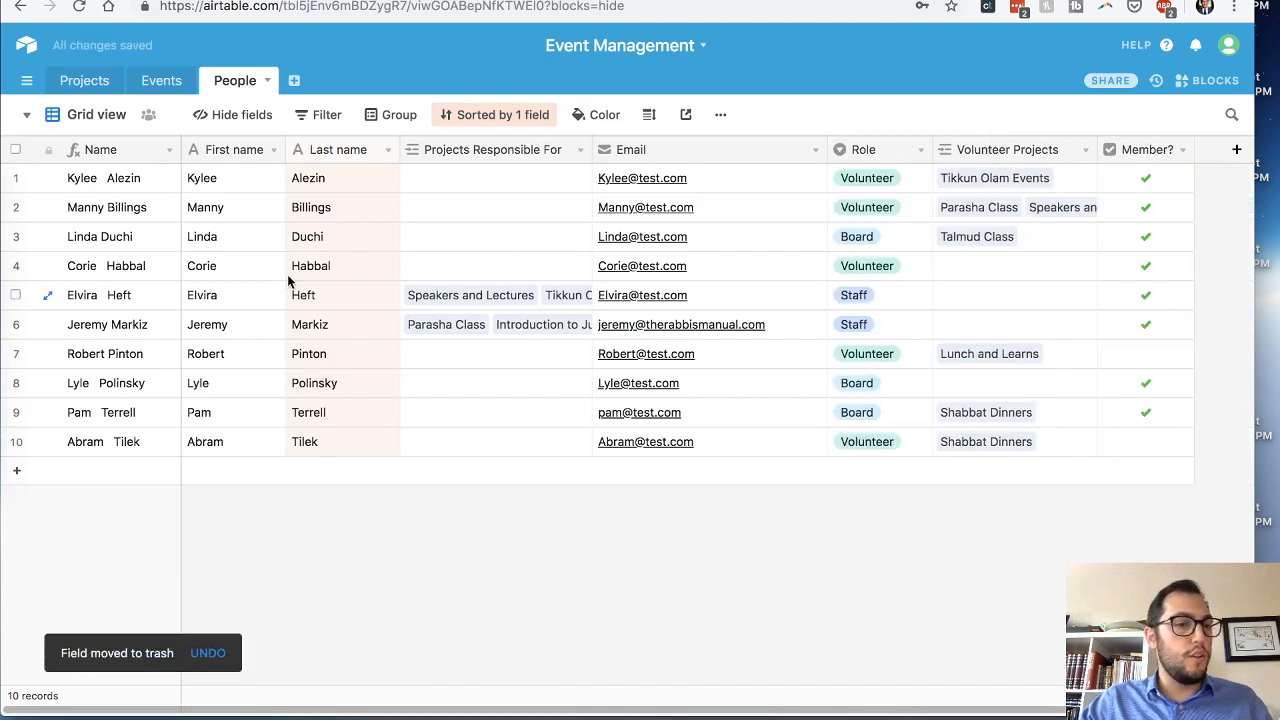
Step: Open the By Role view of the People table and look through its role groups
{"action": "left_click", "coordinate": [86, 116]}
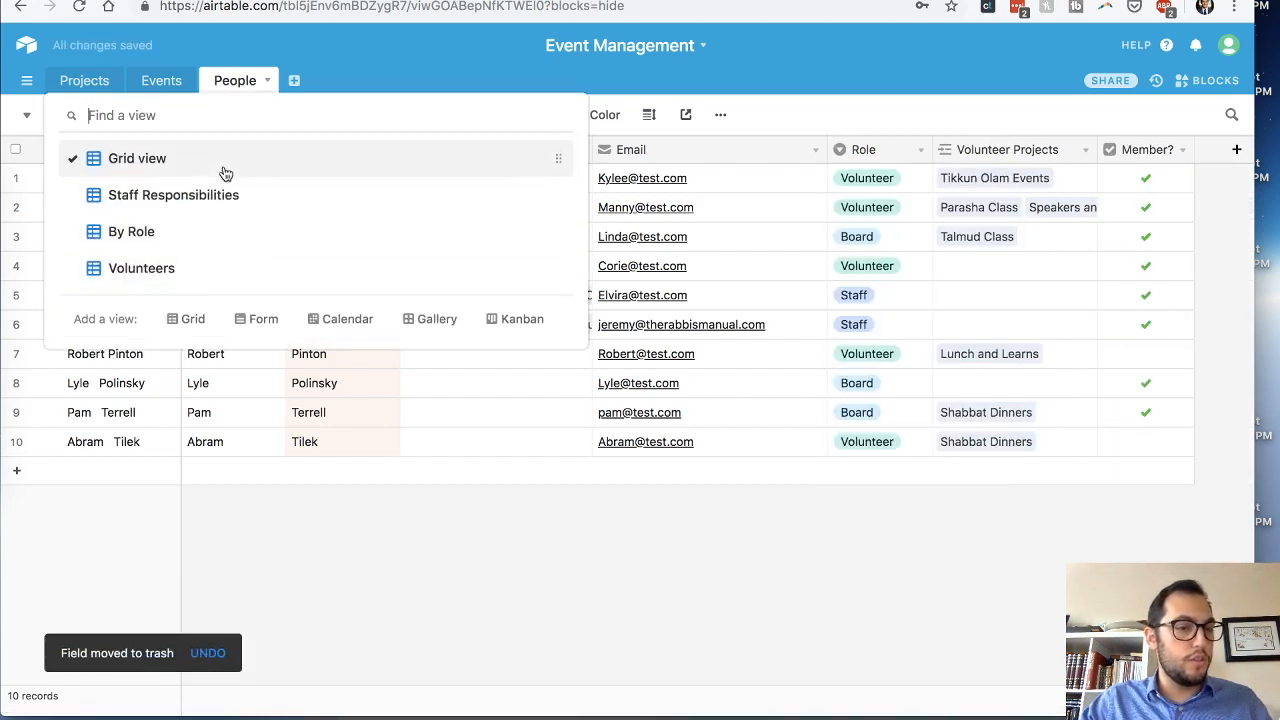
{"action": "left_click", "coordinate": [157, 234]}
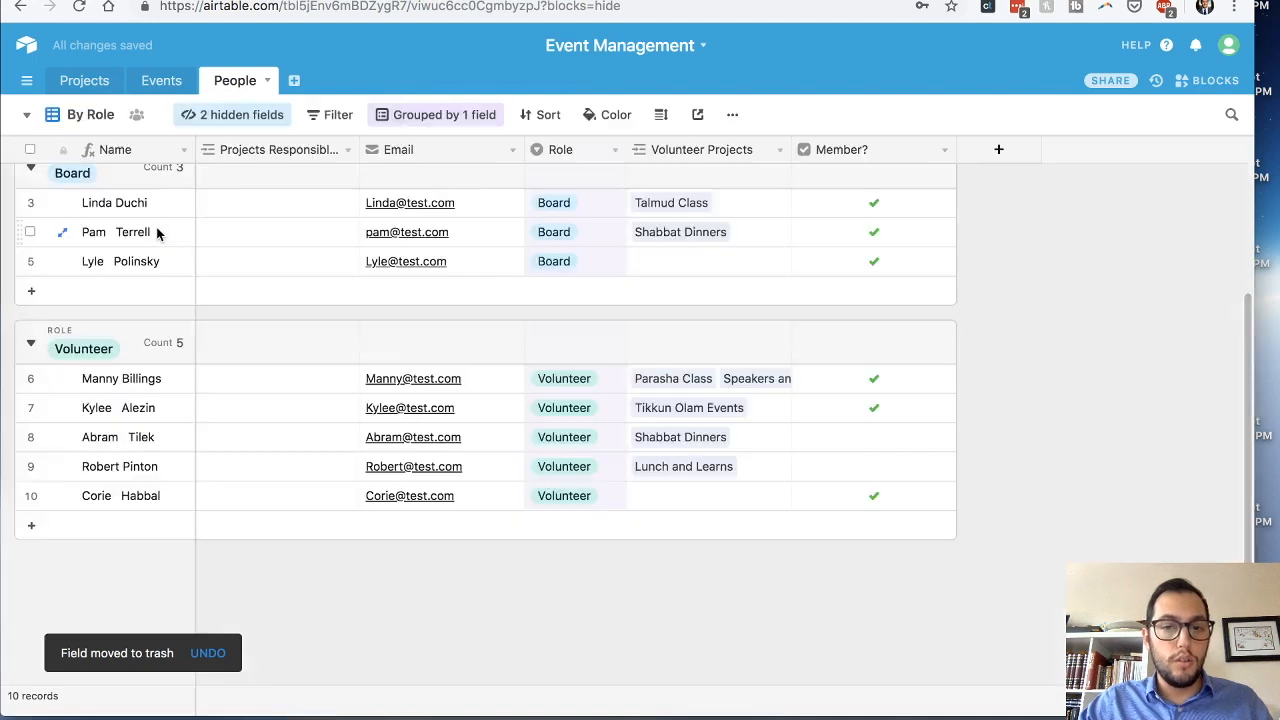
{"action": "scroll", "coordinate": [157, 233], "scroll_direction": "up", "scroll_amount": 3}
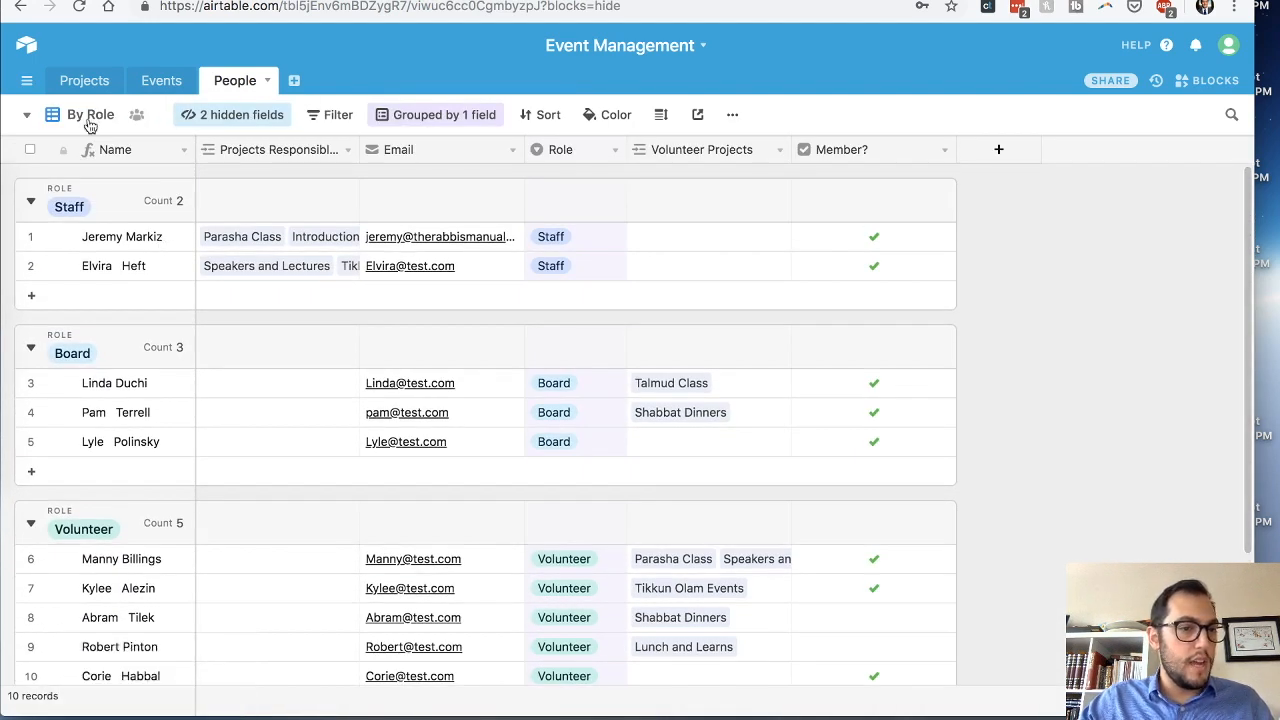
Step: Open the Volunteers view of the People table and examine its filter conditions
{"action": "left_click", "coordinate": [88, 116]}
{"action": "left_click", "coordinate": [142, 268]}
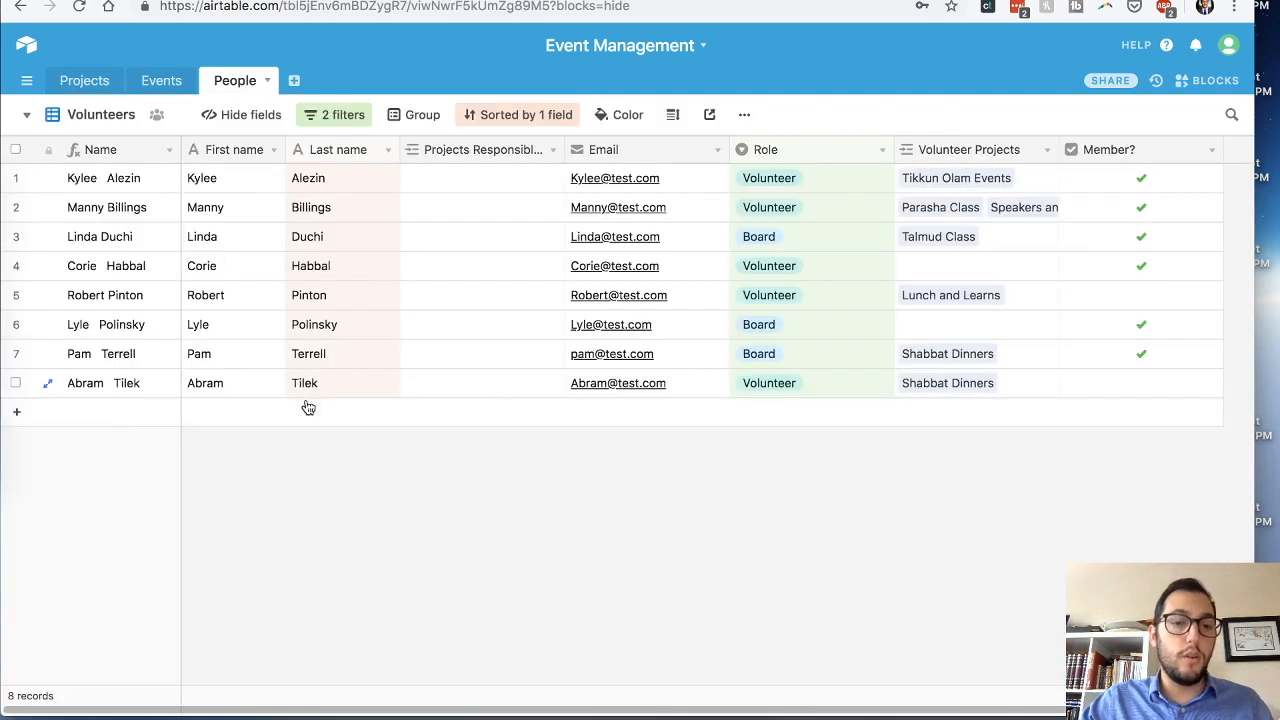
{"action": "left_click", "coordinate": [349, 116]}
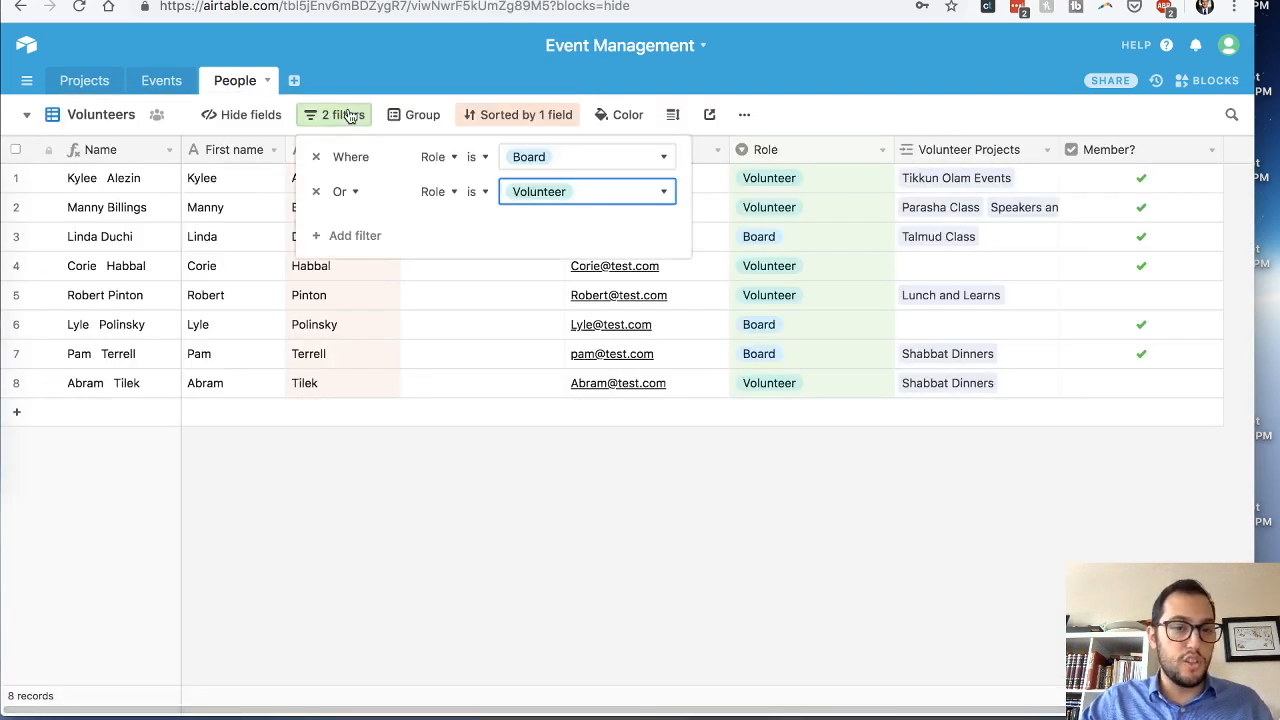
{"action": "left_click", "coordinate": [684, 583]}
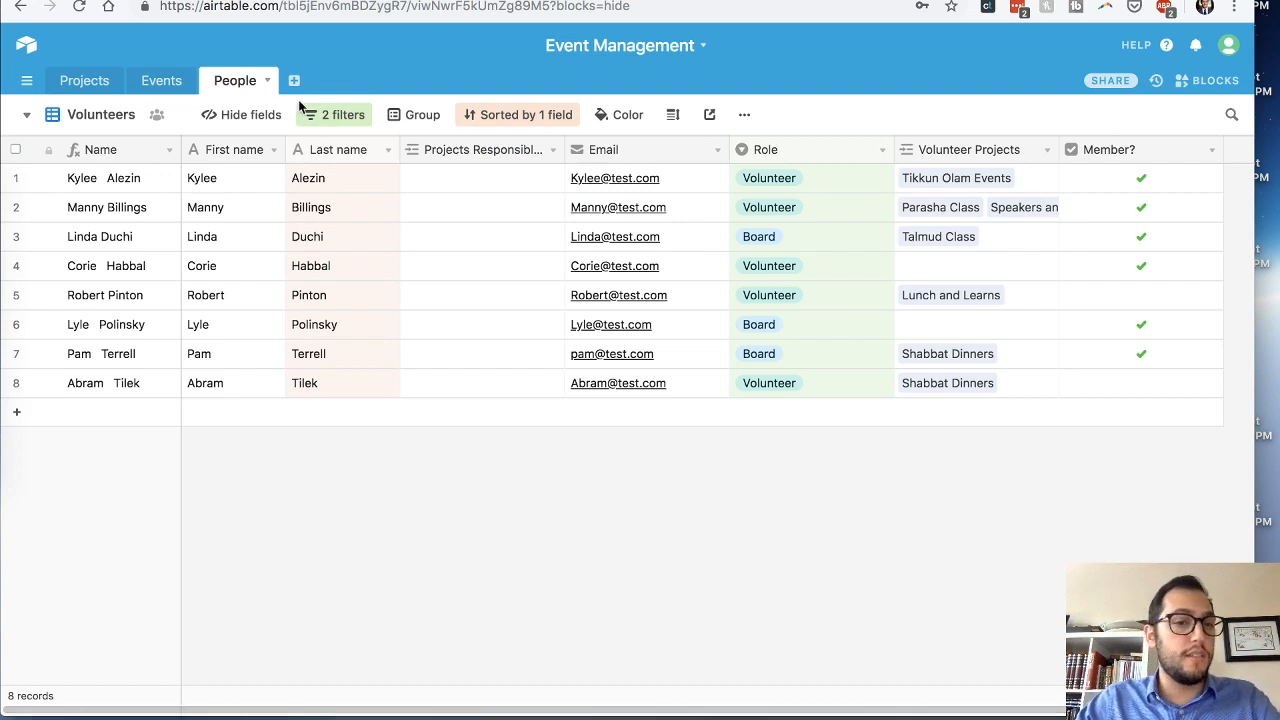
Step: Remove both Role filter conditions from the Volunteers view of the People table
{"action": "left_click", "coordinate": [335, 115]}
{"action": "left_click", "coordinate": [316, 191]}
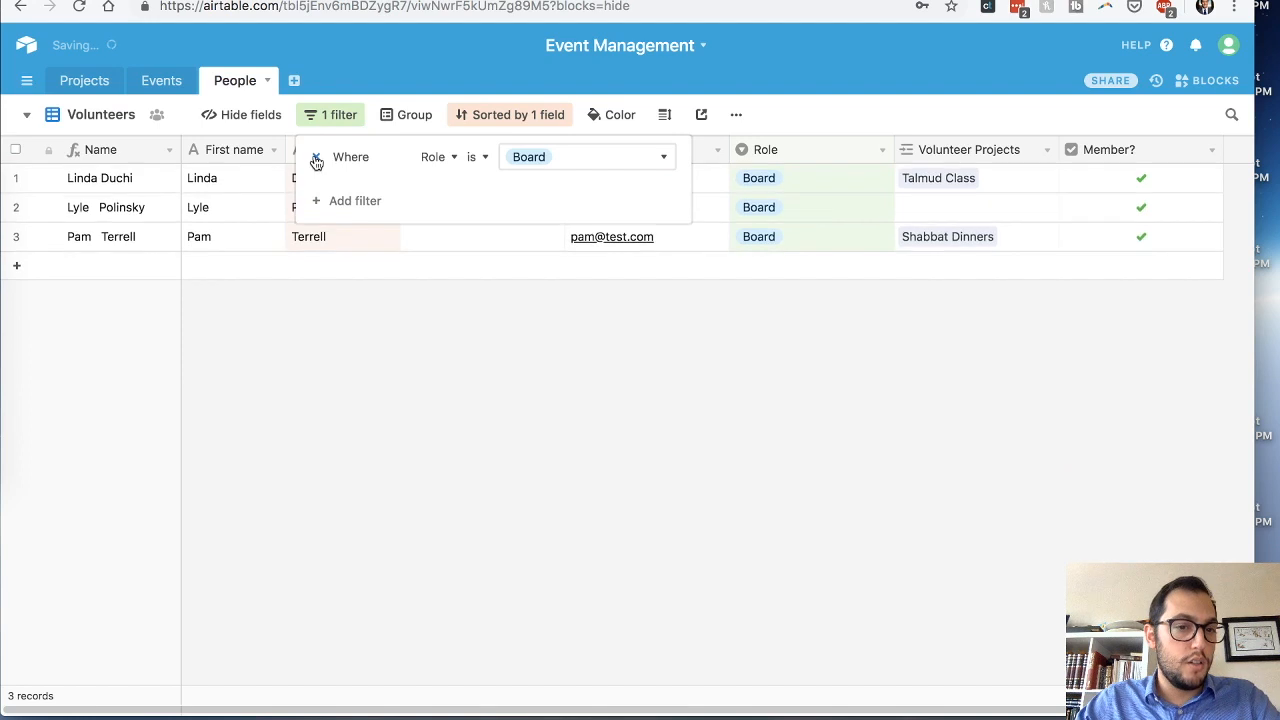
{"action": "left_click", "coordinate": [316, 157]}
Step: Add a filter to the Volunteers view showing only records where Role is not Staff
{"action": "left_click", "coordinate": [349, 192]}
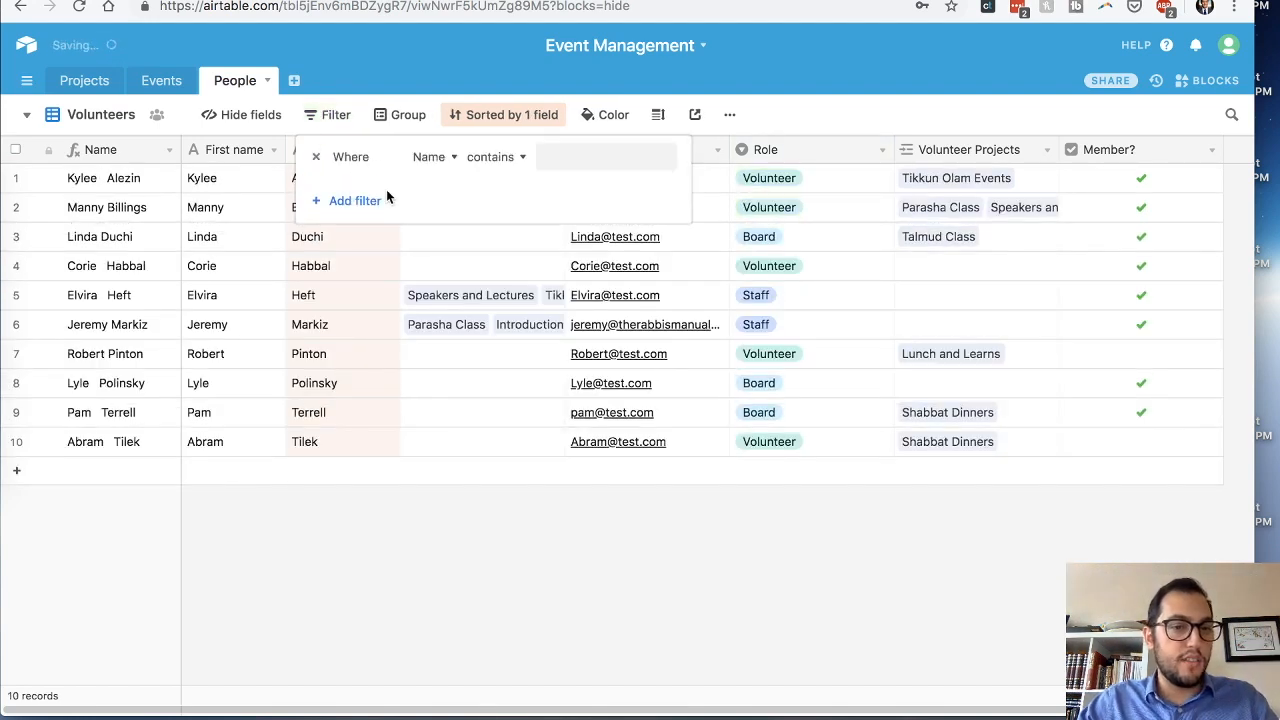
{"action": "left_click", "coordinate": [448, 158]}
{"action": "left_click", "coordinate": [444, 368]}
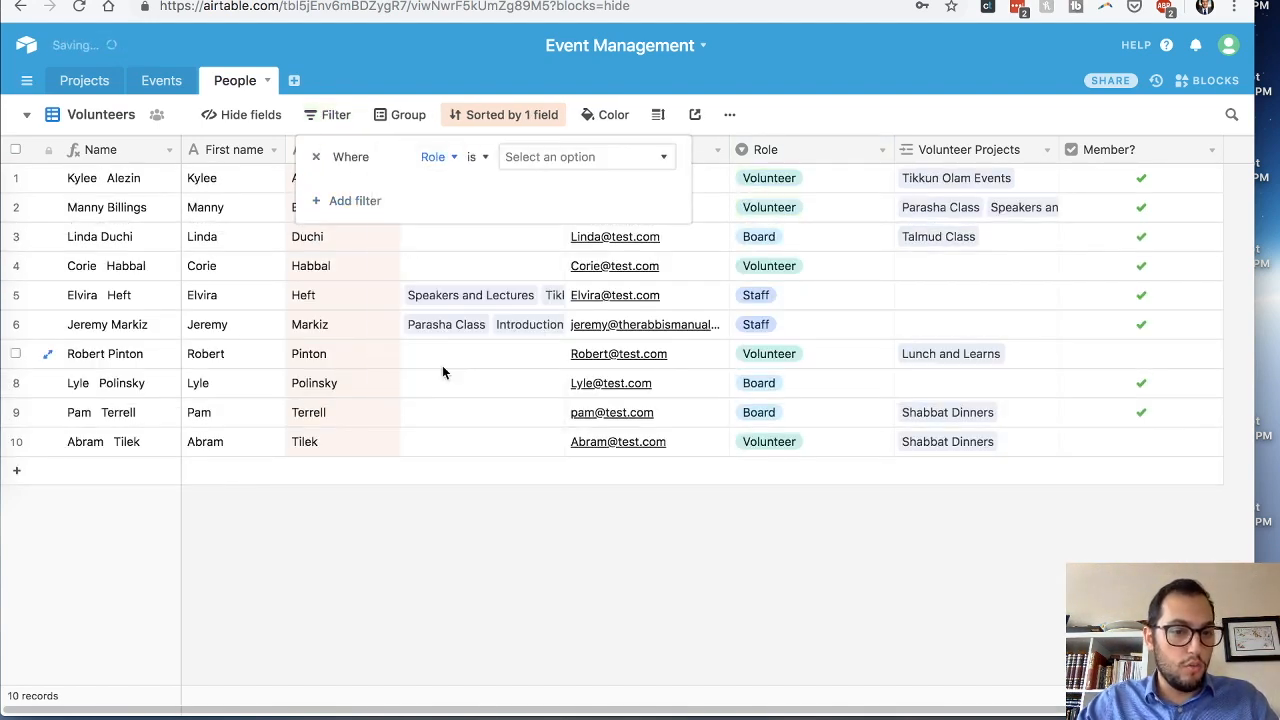
{"action": "left_click", "coordinate": [476, 157]}
{"action": "left_click", "coordinate": [505, 250]}
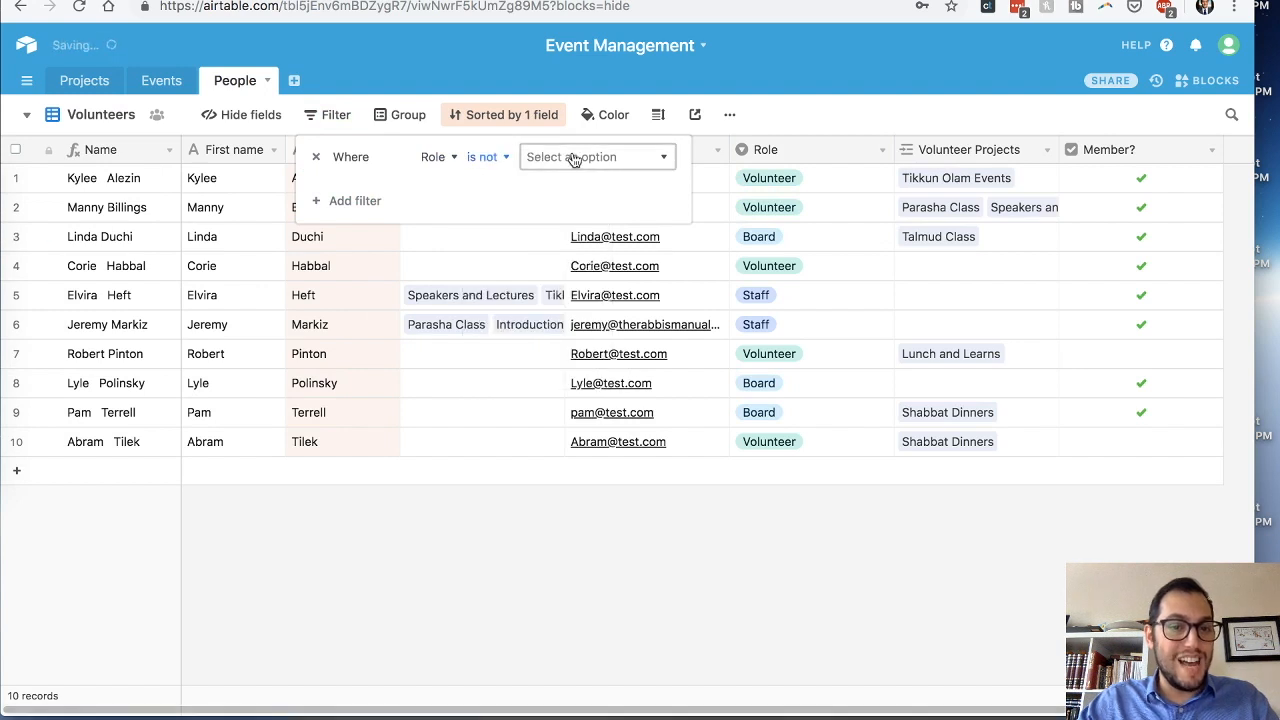
{"action": "left_click", "coordinate": [573, 155]}
{"action": "left_click", "coordinate": [563, 217]}
{"action": "left_click", "coordinate": [614, 531]}
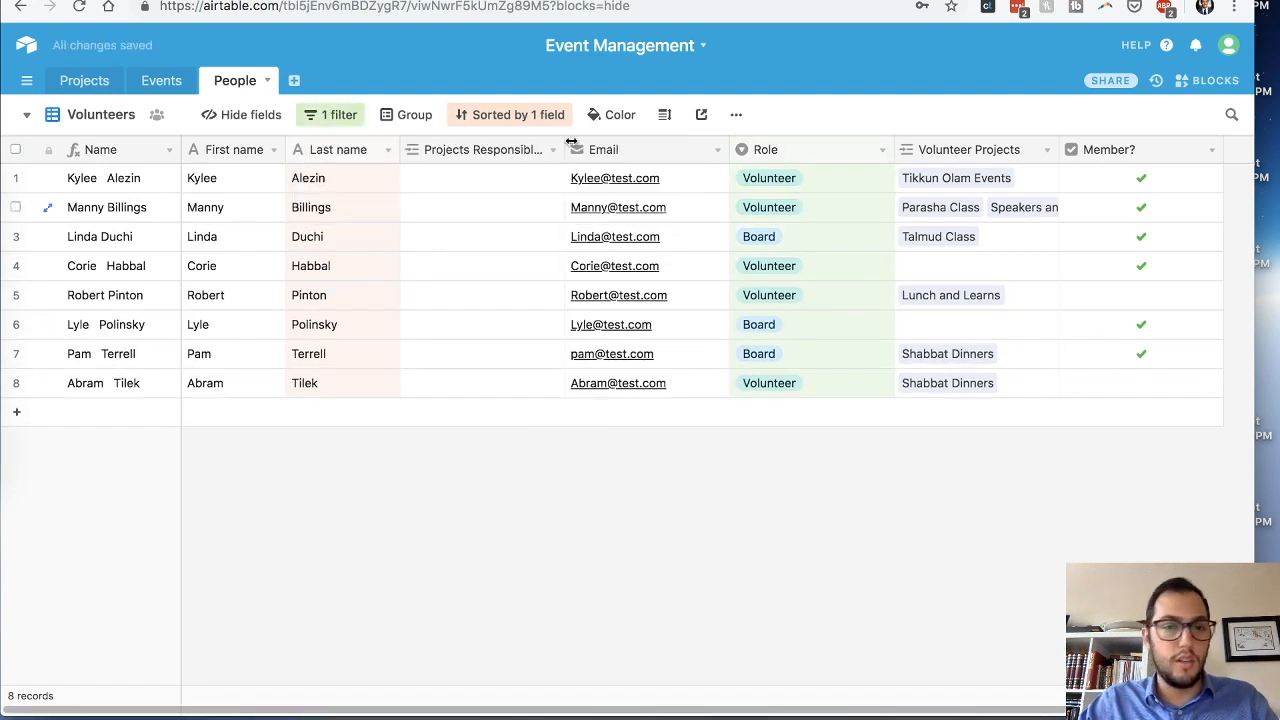
Step: Create a new grid view in the People table named "Members vs Non-Members"
{"action": "left_click", "coordinate": [77, 117]}
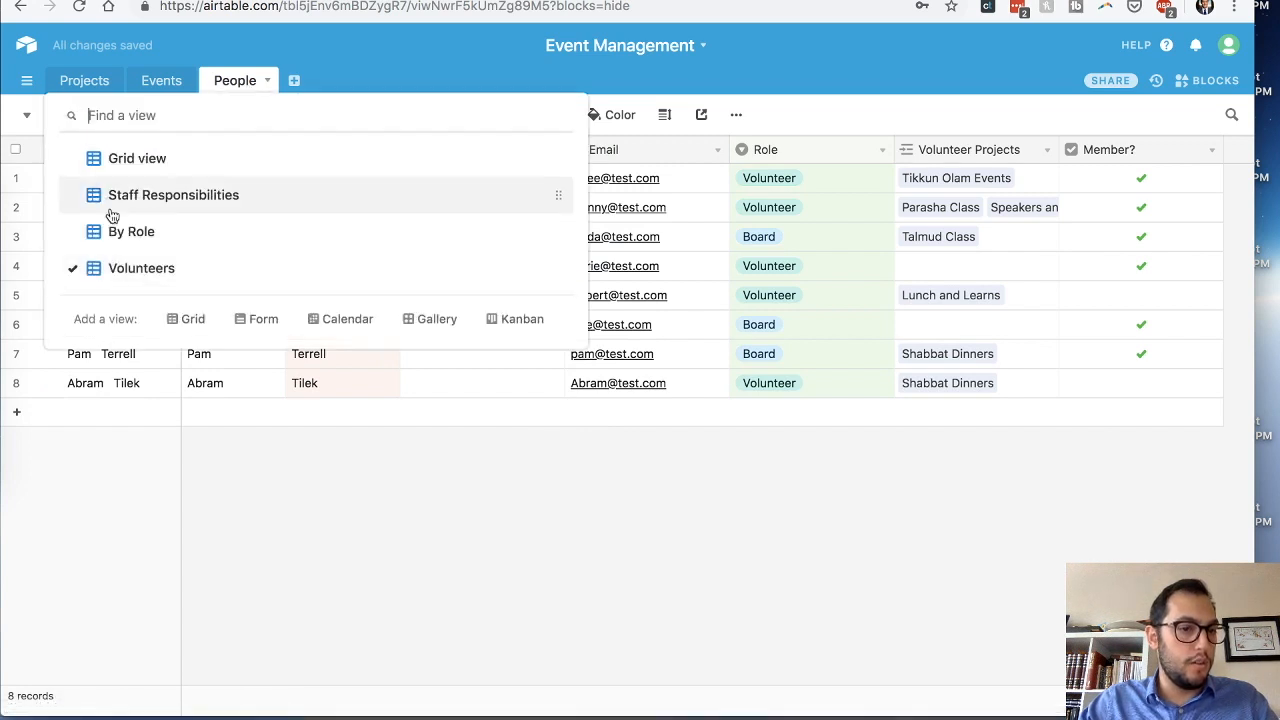
{"action": "left_click", "coordinate": [178, 318]}
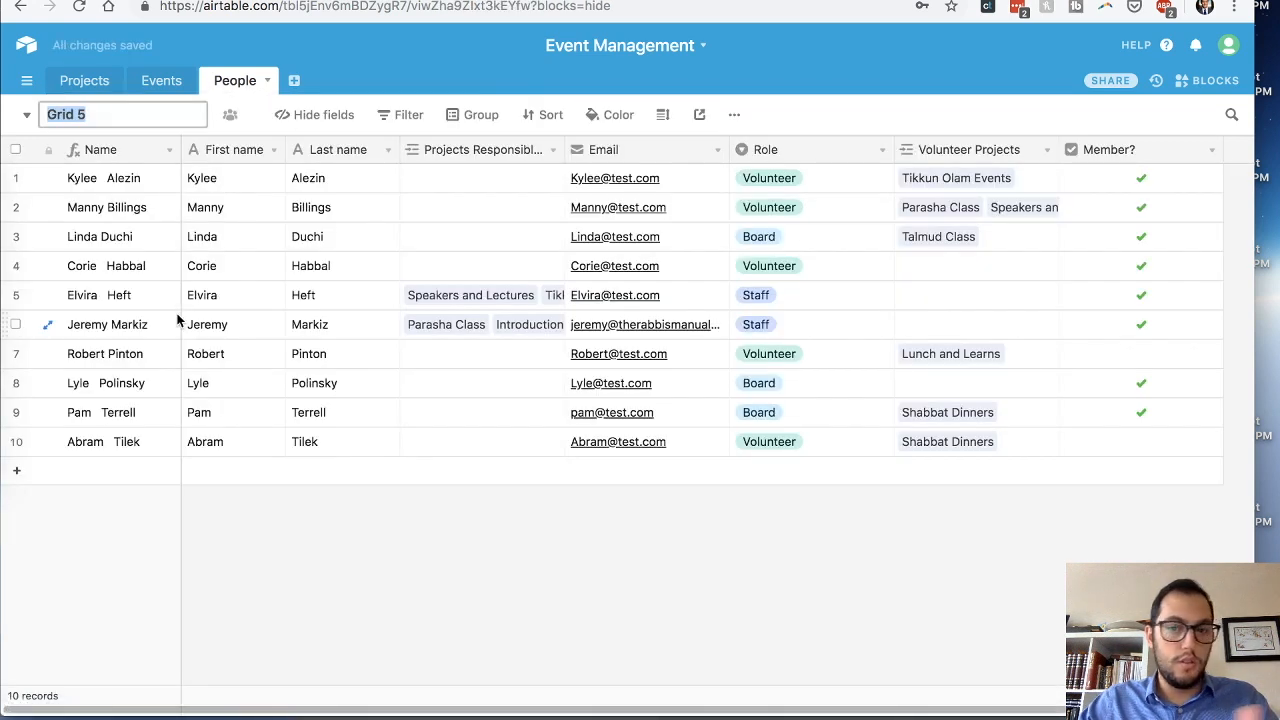
{"action": "type", "text": "Membe"}
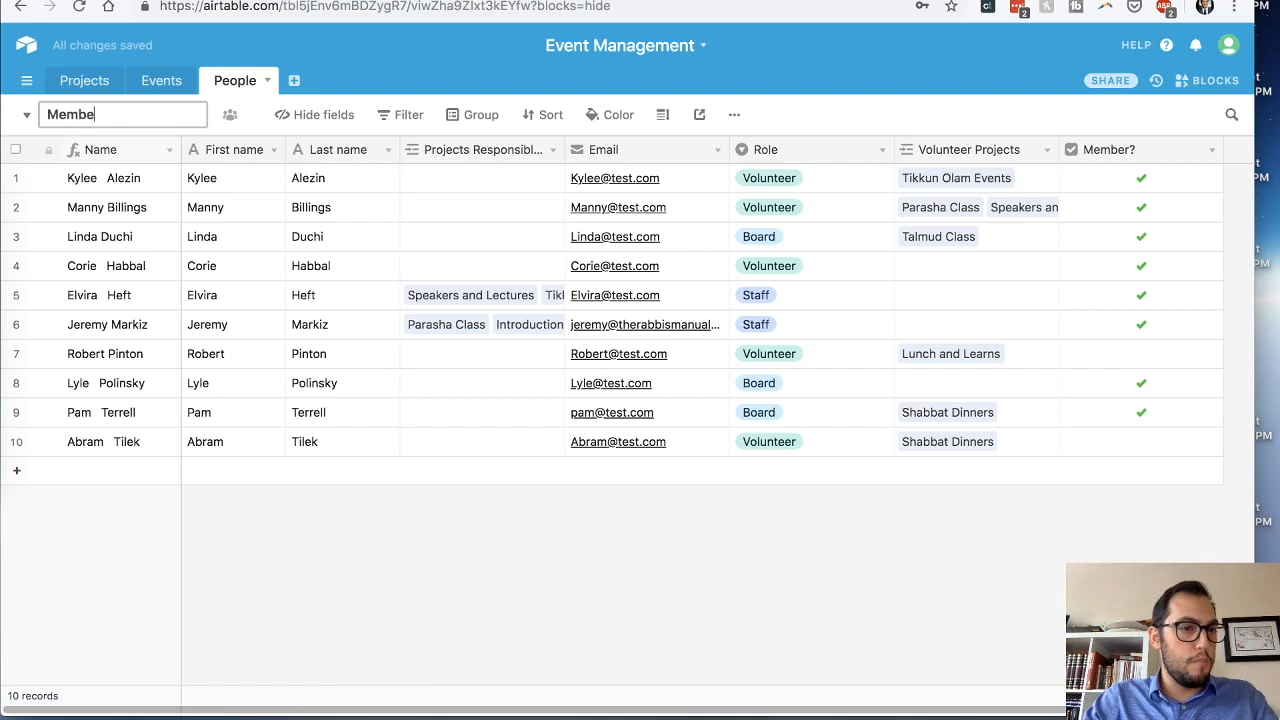
{"action": "type", "text": "rs vs Non"}
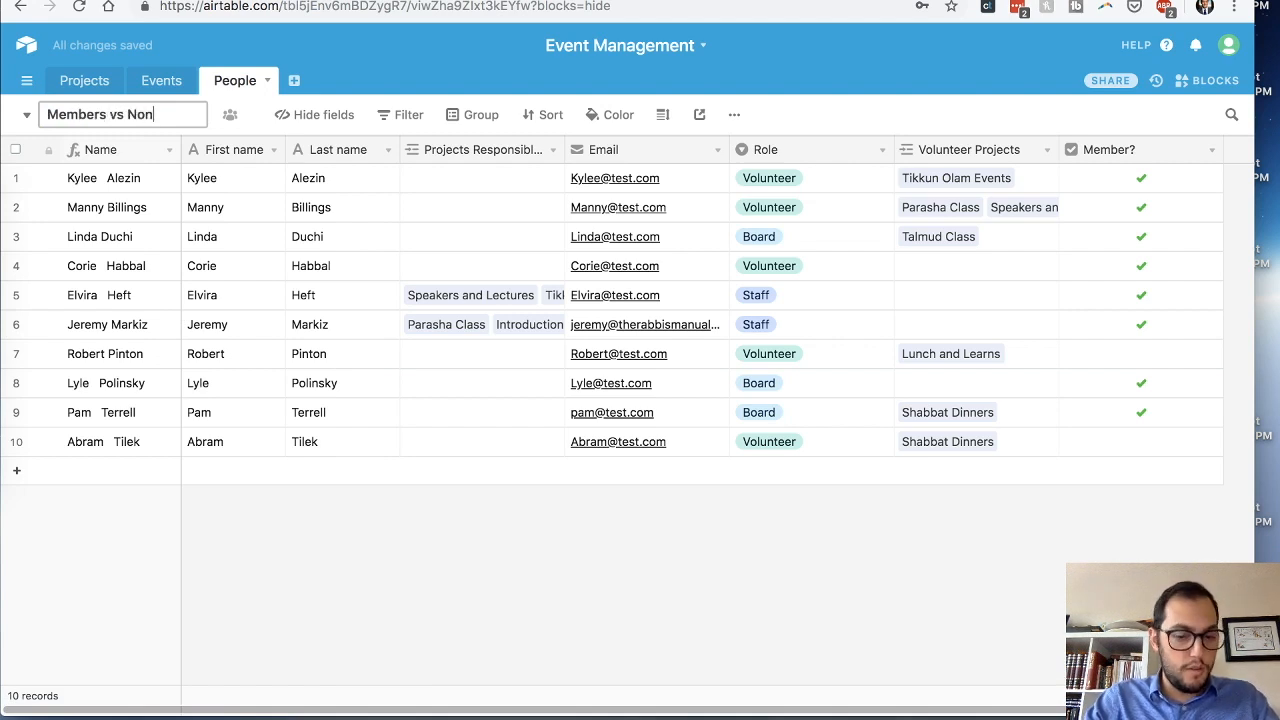
{"action": "type", "text": "Members"}
{"action": "left_click", "coordinate": [143, 114]}
{"action": "type", "text": "-Member"}
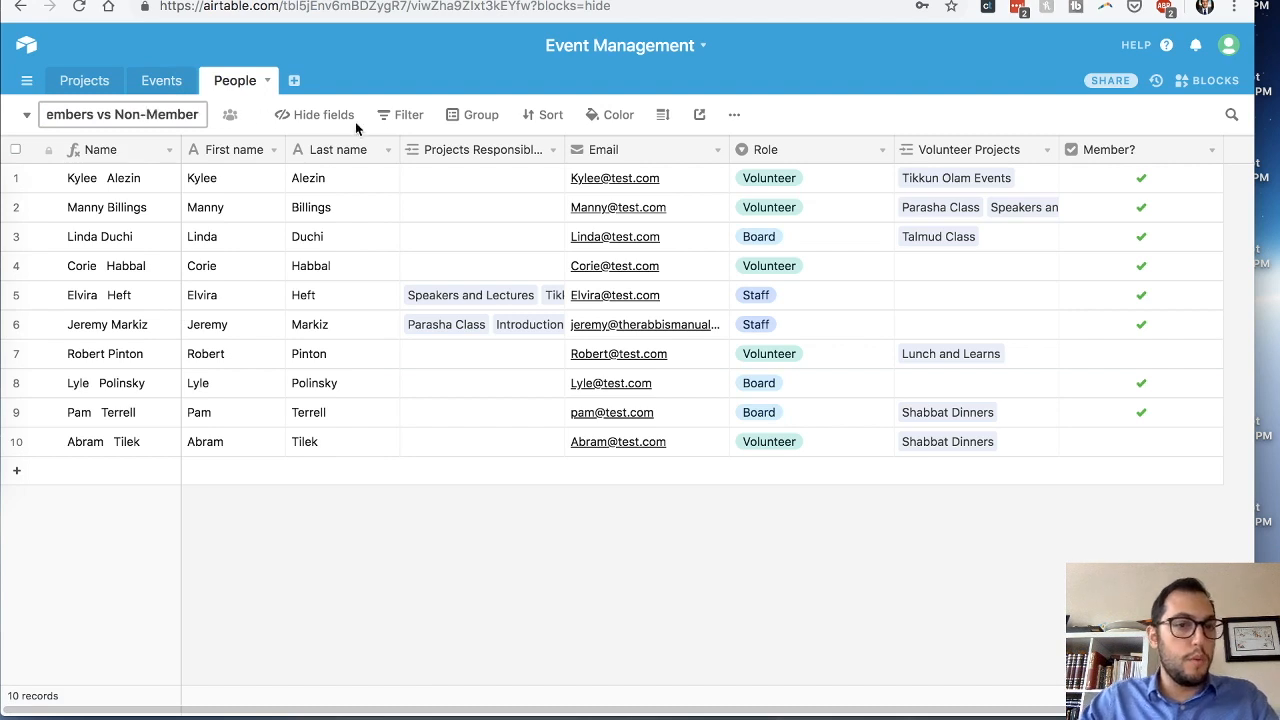
{"action": "key", "text": "Return"}
Step: Group the Members vs Non-Members view by the Member? field, ordered from checked to unchecked
{"action": "left_click", "coordinate": [505, 115]}
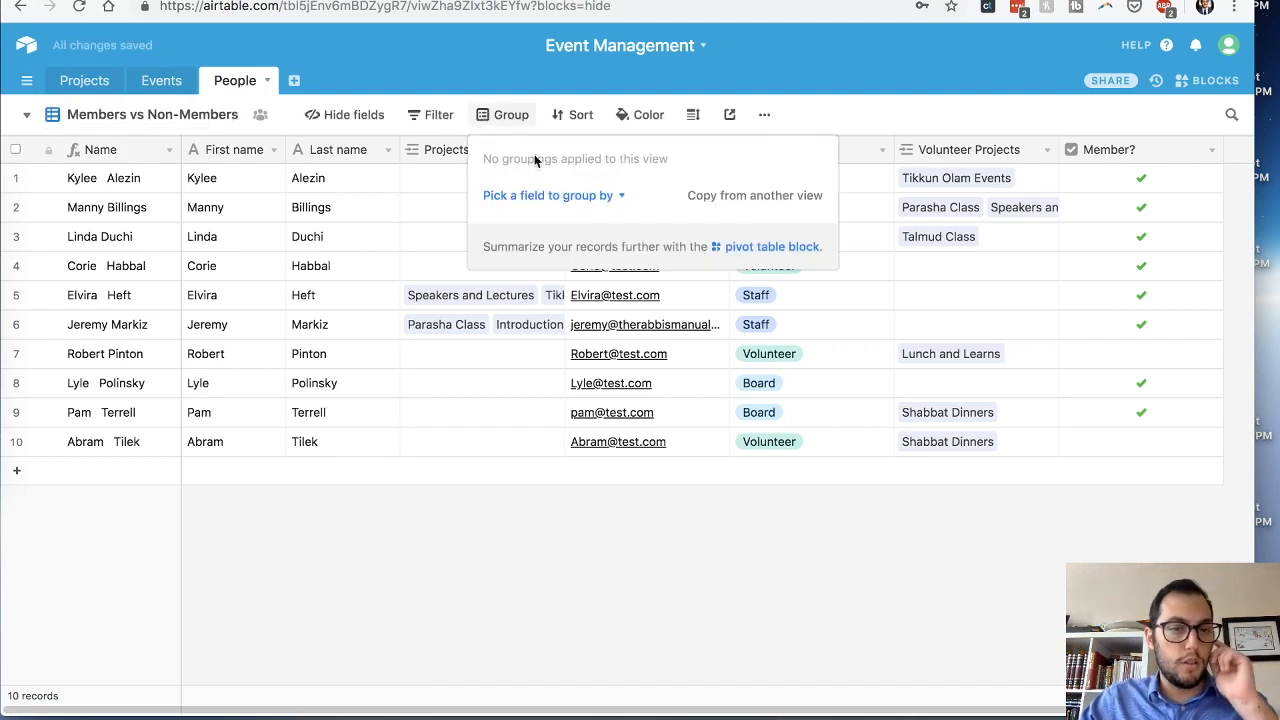
{"action": "left_click", "coordinate": [574, 198]}
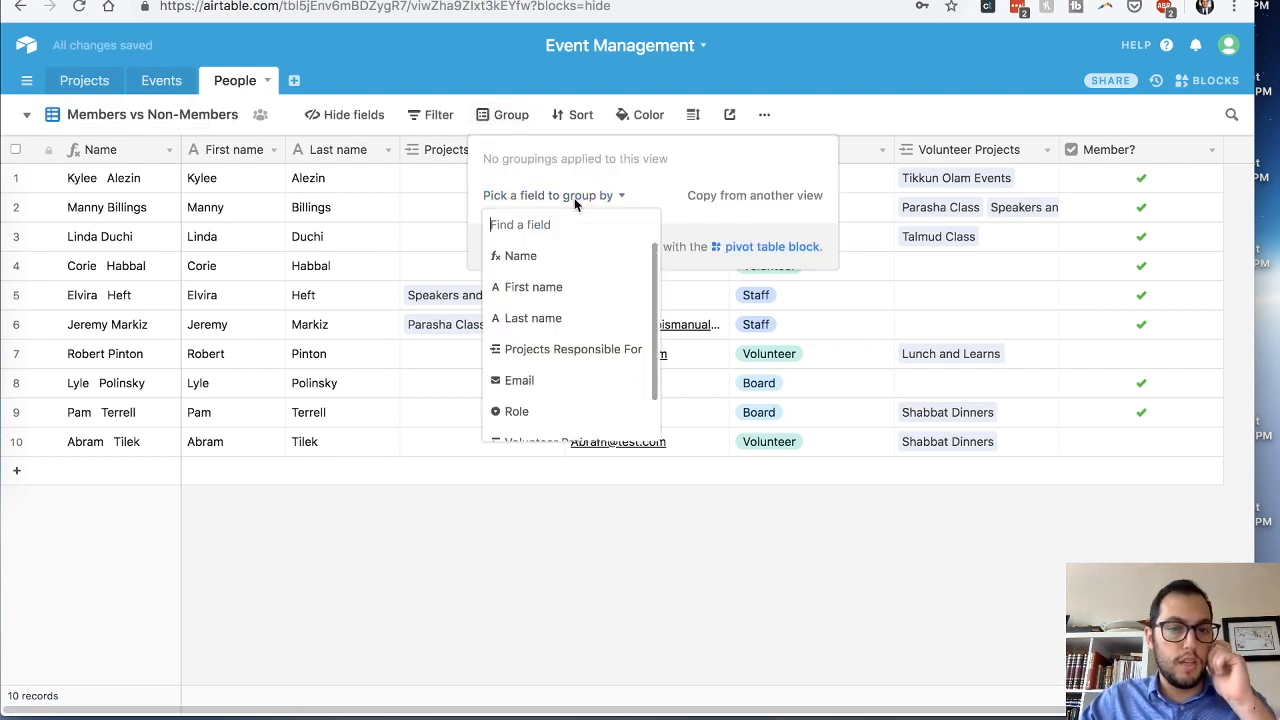
{"action": "scroll", "coordinate": [538, 420], "scroll_direction": "down", "scroll_amount": 1}
{"action": "left_click", "coordinate": [538, 427]}
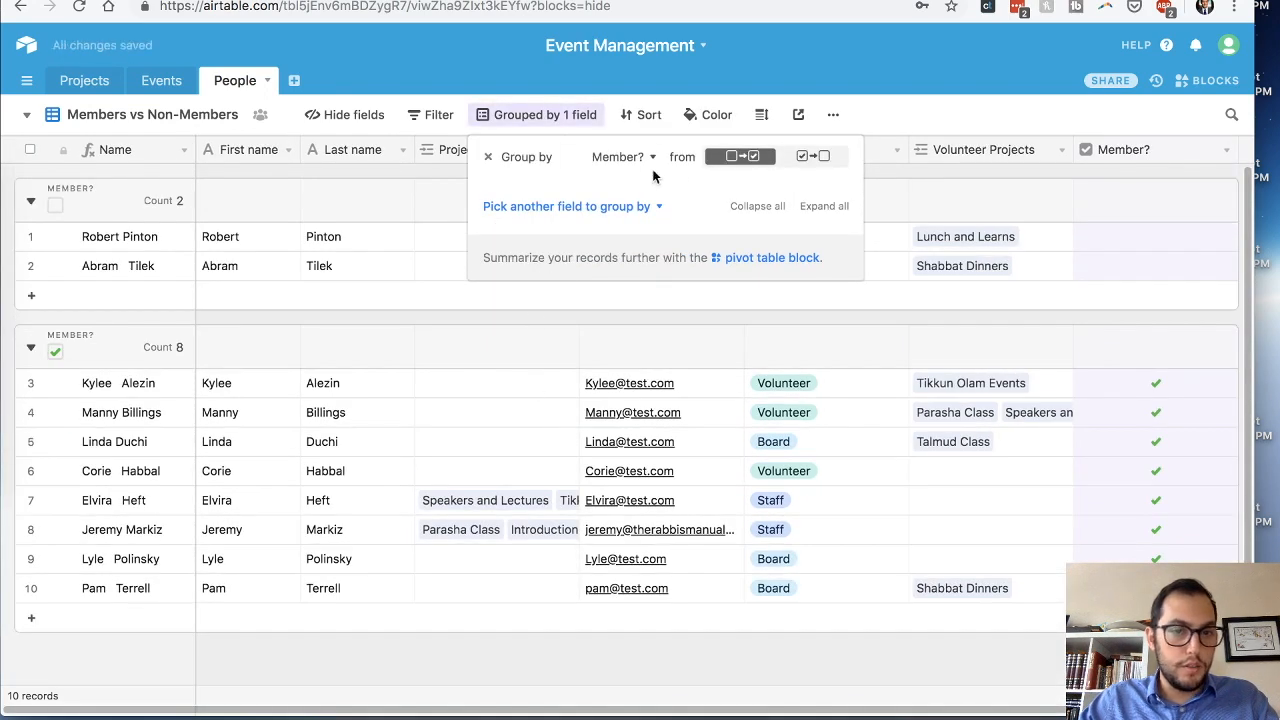
{"action": "left_click", "coordinate": [829, 161]}
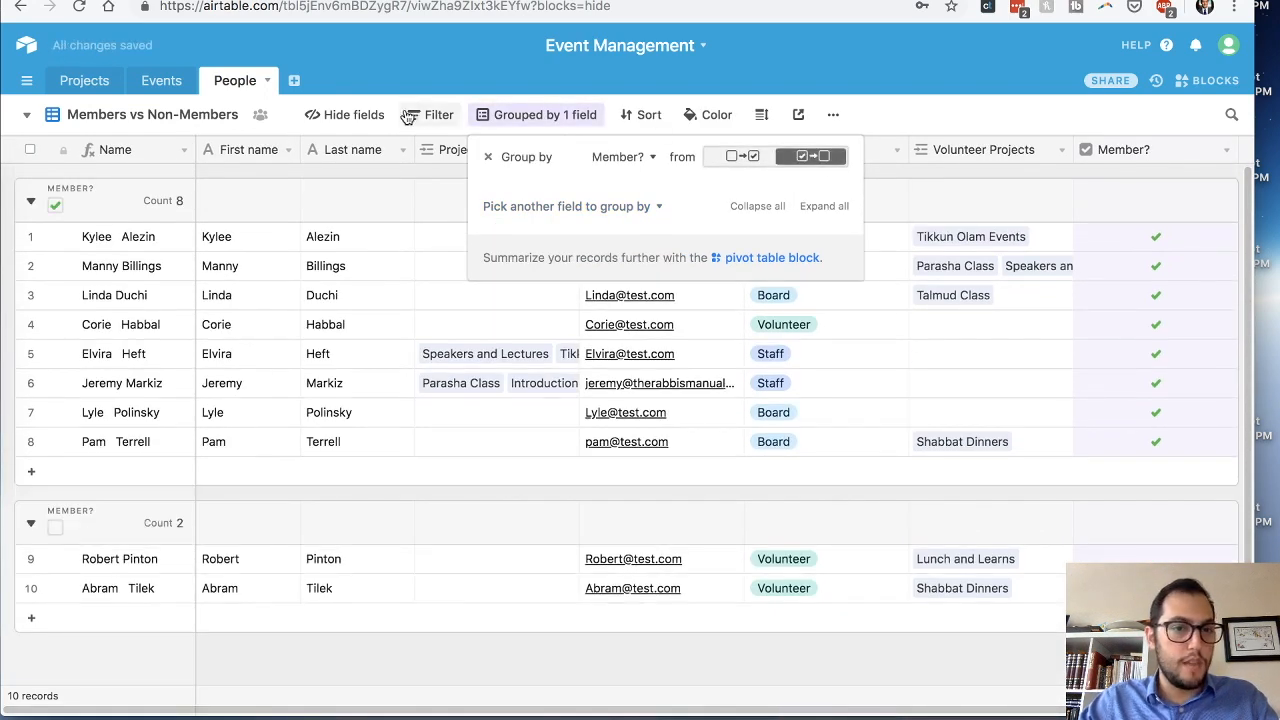
Step: Filter the Members vs Non-Members view to records where Role is not Staff
{"action": "left_click", "coordinate": [428, 115]}
{"action": "left_click", "coordinate": [452, 192]}
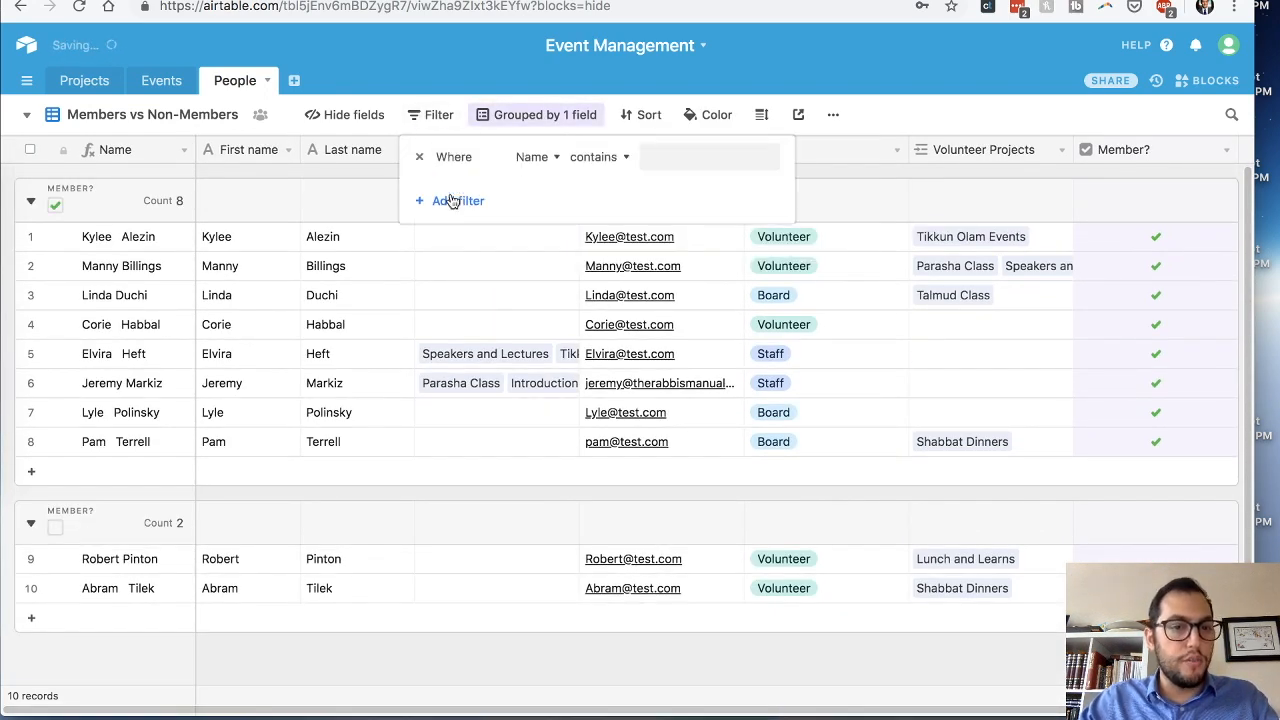
{"action": "left_click", "coordinate": [538, 163]}
{"action": "left_click", "coordinate": [537, 372]}
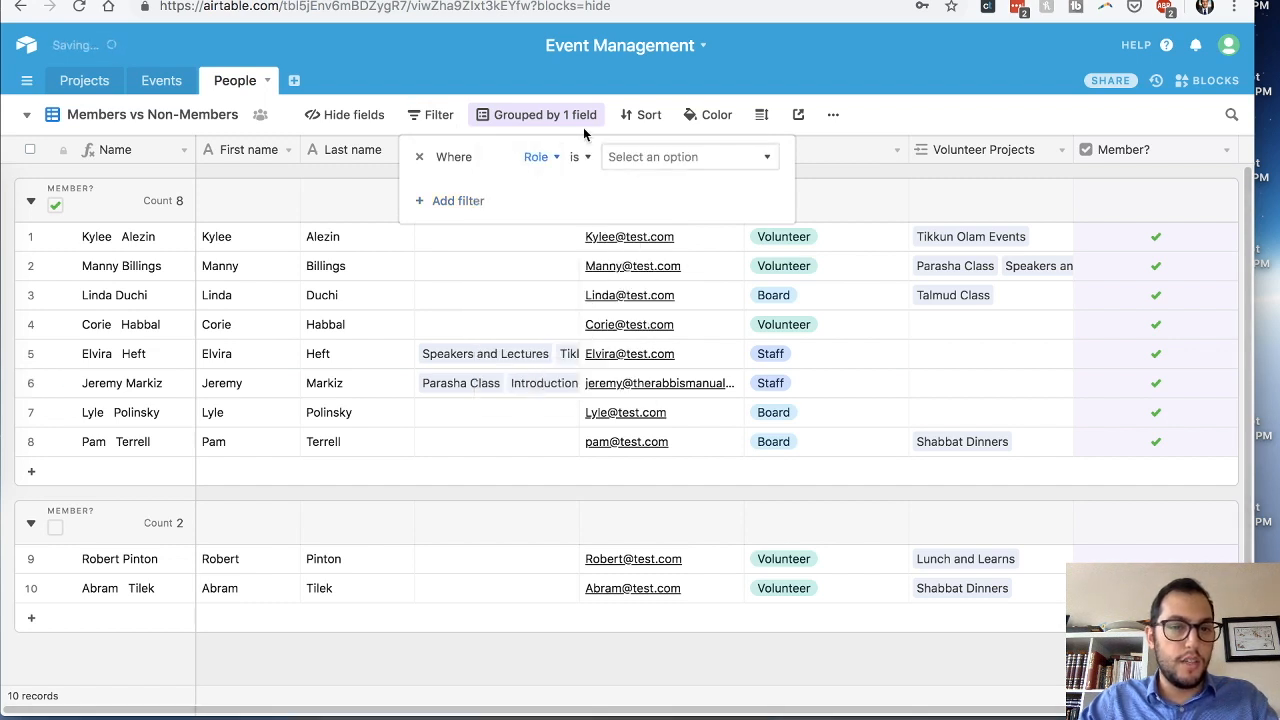
{"action": "left_click", "coordinate": [574, 160]}
{"action": "left_click", "coordinate": [614, 246]}
{"action": "left_click", "coordinate": [677, 157]}
{"action": "left_click", "coordinate": [651, 215]}
{"action": "left_click", "coordinate": [573, 590]}
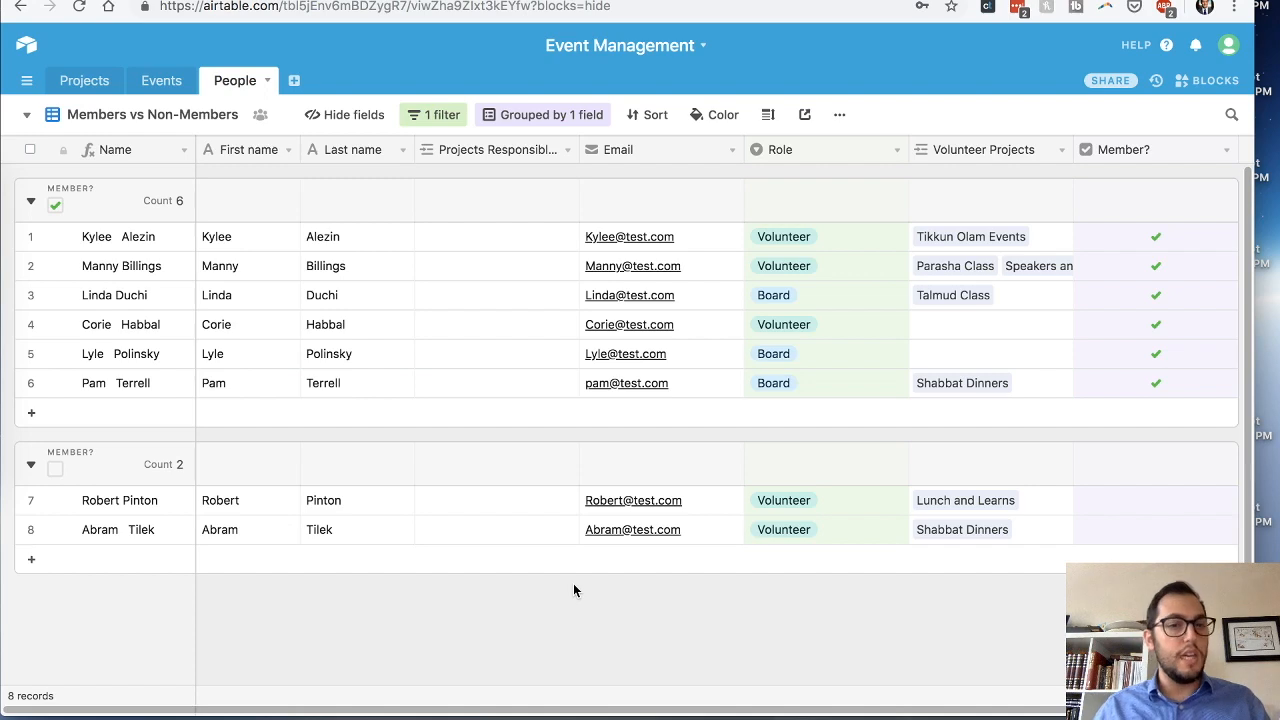
Step: Return to the main Grid view of the People table and select the Email cell in row 6
{"action": "left_click", "coordinate": [126, 117]}
{"action": "left_click", "coordinate": [160, 160]}
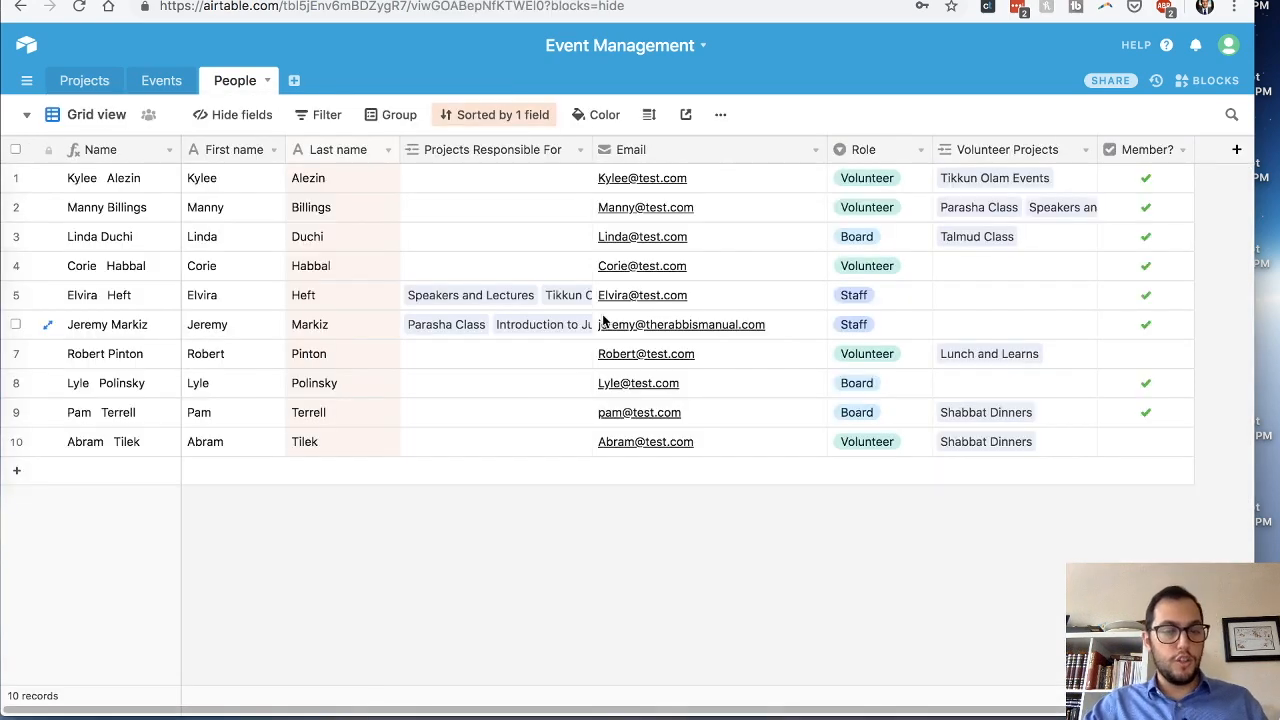
{"action": "left_click", "coordinate": [795, 327]}
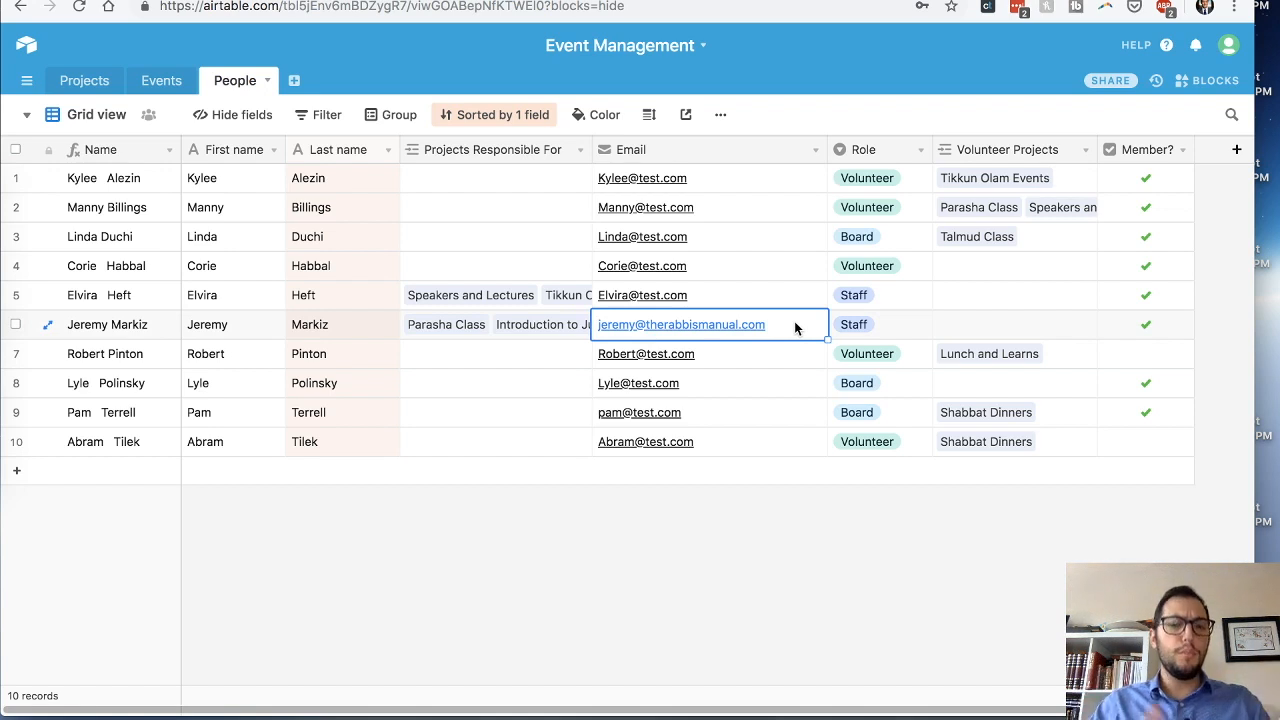